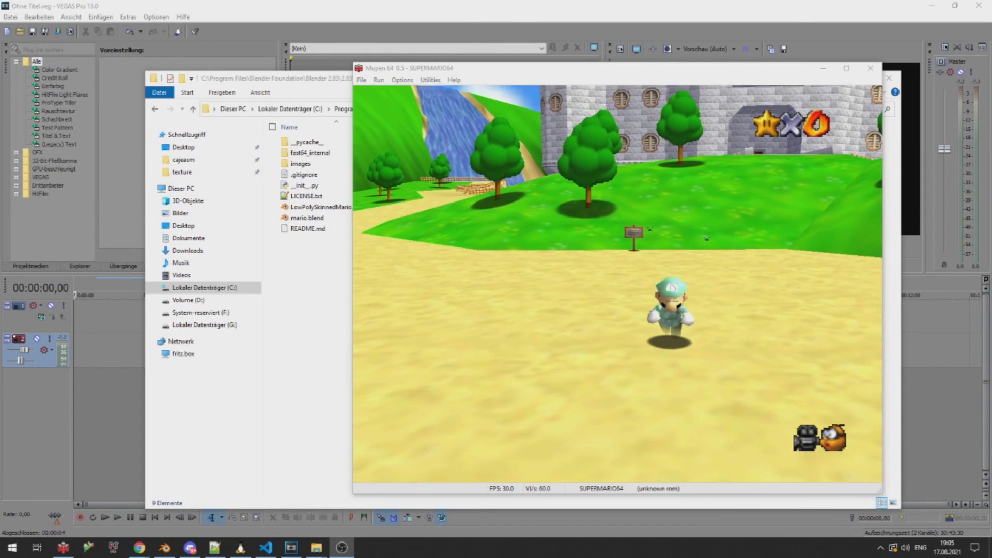
{"action": "key", "text": "Left"}
{"action": "key", "text": "Up"}
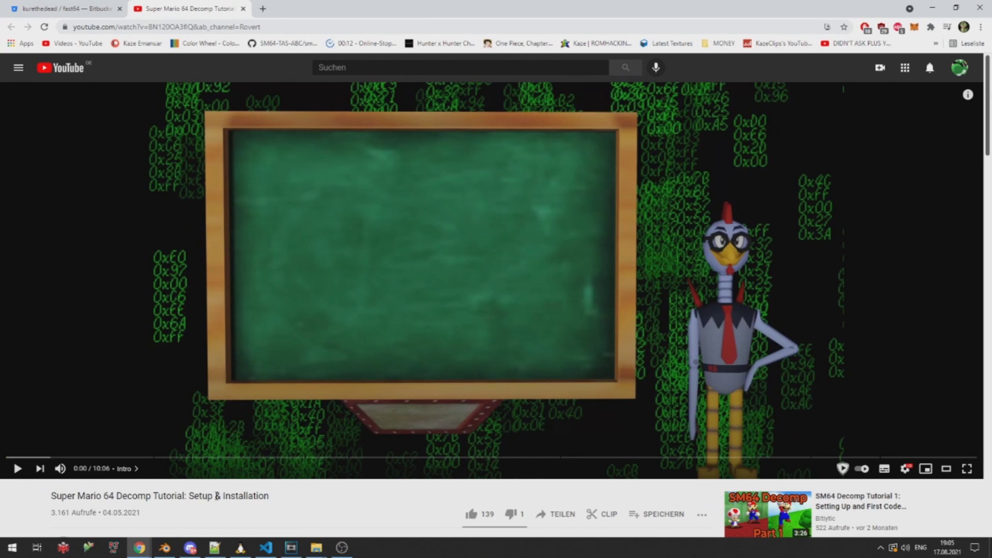
Highlight the title of the "Super Mario 64 Decomp Tutorial: Setup & Installation" video and view the fast64 repository page on Bitbucket
{"action": "triple_click", "coordinate": [218, 495]}
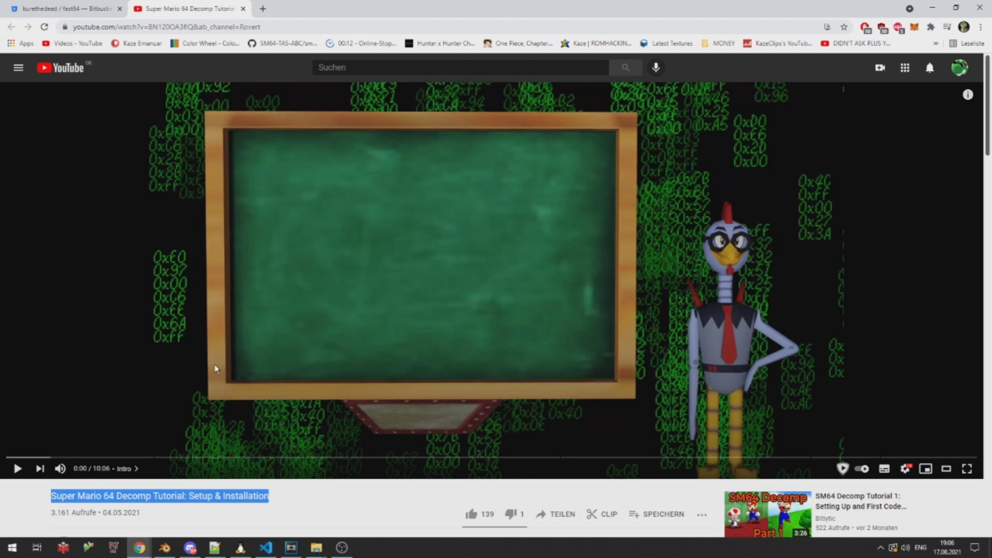
{"action": "left_click", "coordinate": [86, 6]}
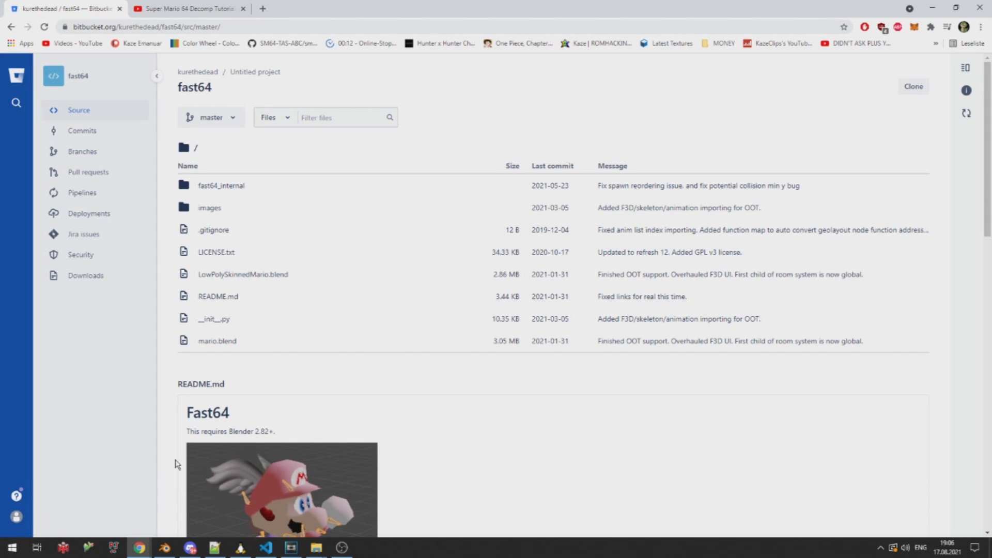
{"action": "left_click", "coordinate": [165, 548]}
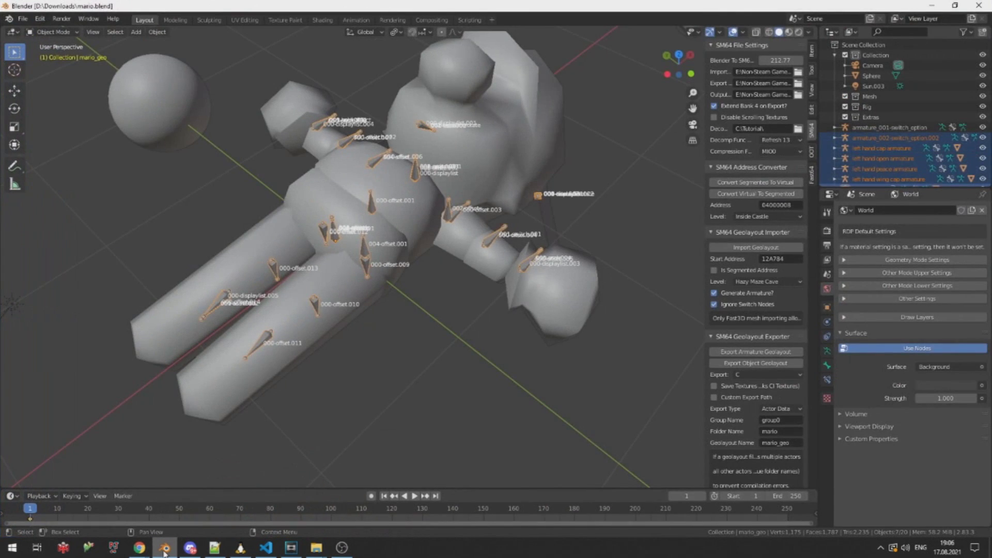
{"action": "left_click", "coordinate": [166, 548]}
View the fast64 repository's downloads page and locate the fast64 folder in File Explorer under Blender 2.83's scripts\addons directory
{"action": "mouse_move", "coordinate": [316, 548]}
{"action": "left_click", "coordinate": [373, 489]}
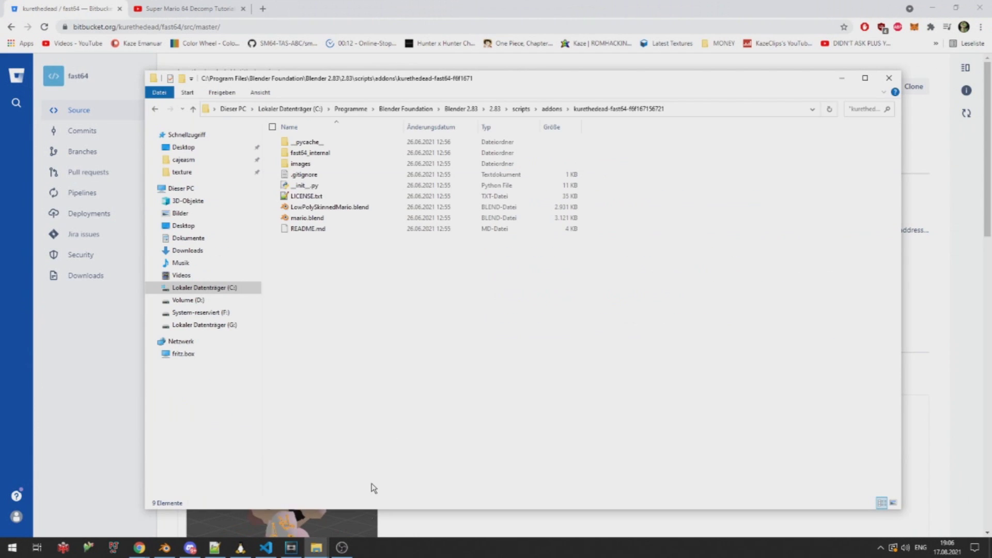
{"action": "left_click", "coordinate": [524, 109]}
{"action": "left_click_drag", "start_coordinate": [524, 109], "coordinate": [387, 120]}
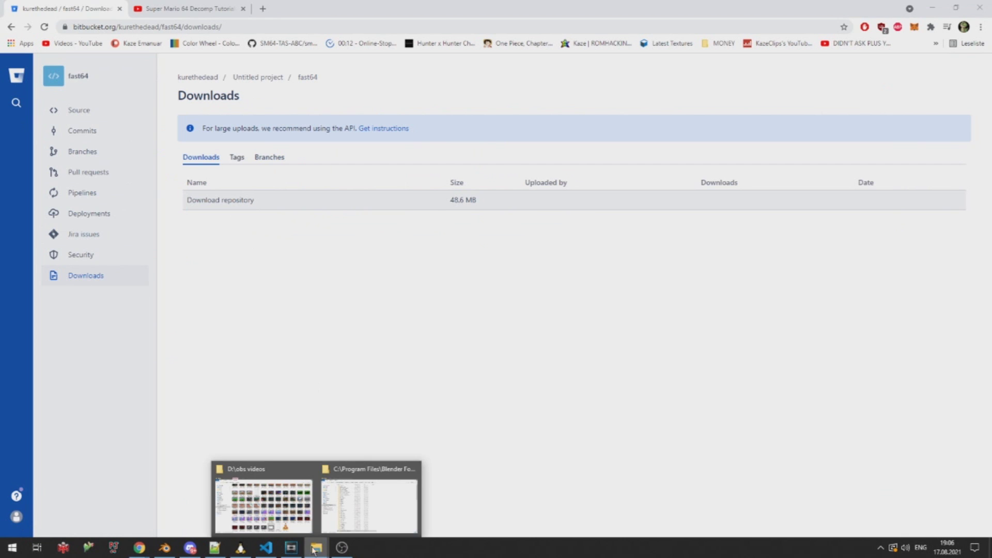
{"action": "left_click", "coordinate": [348, 514]}
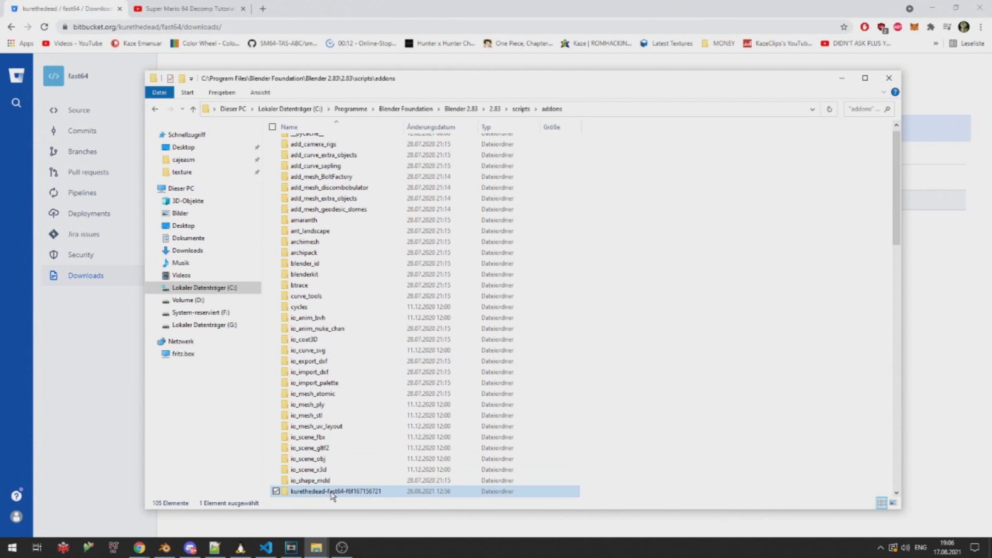
Switch to Blender, check the Fast64 entry in the add-on preferences and close the preferences
{"action": "left_click", "coordinate": [165, 547]}
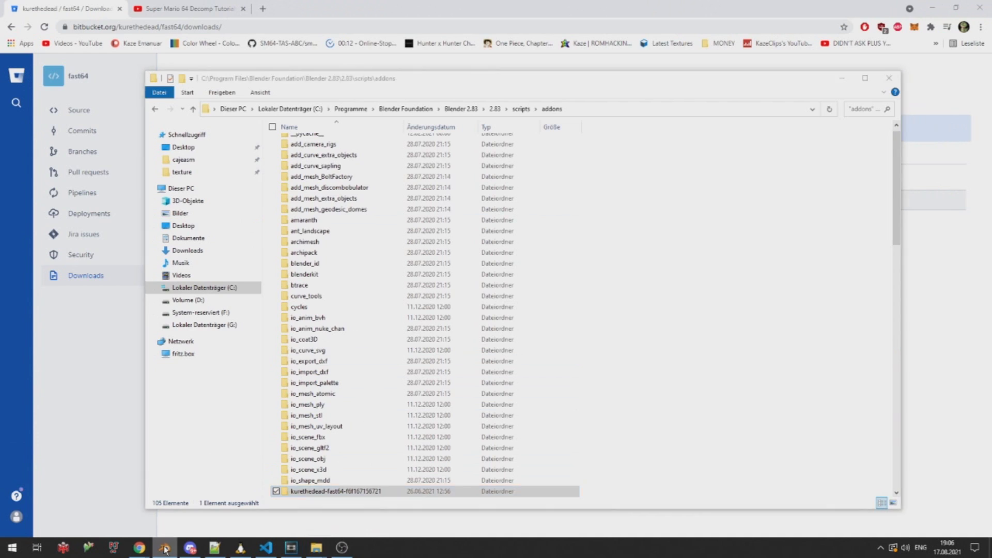
{"action": "left_click", "coordinate": [40, 19]}
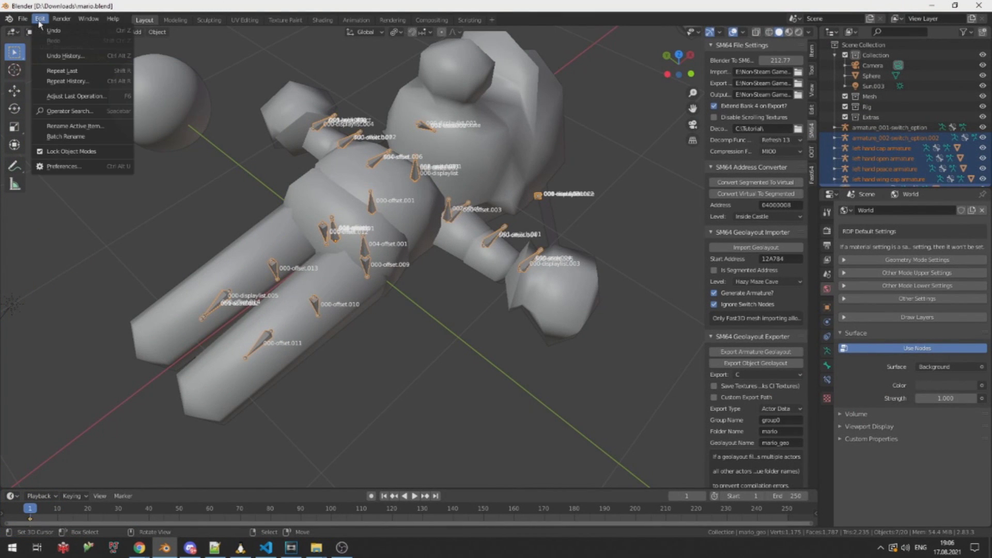
{"action": "left_click", "coordinate": [73, 166]}
{"action": "left_click", "coordinate": [294, 75]}
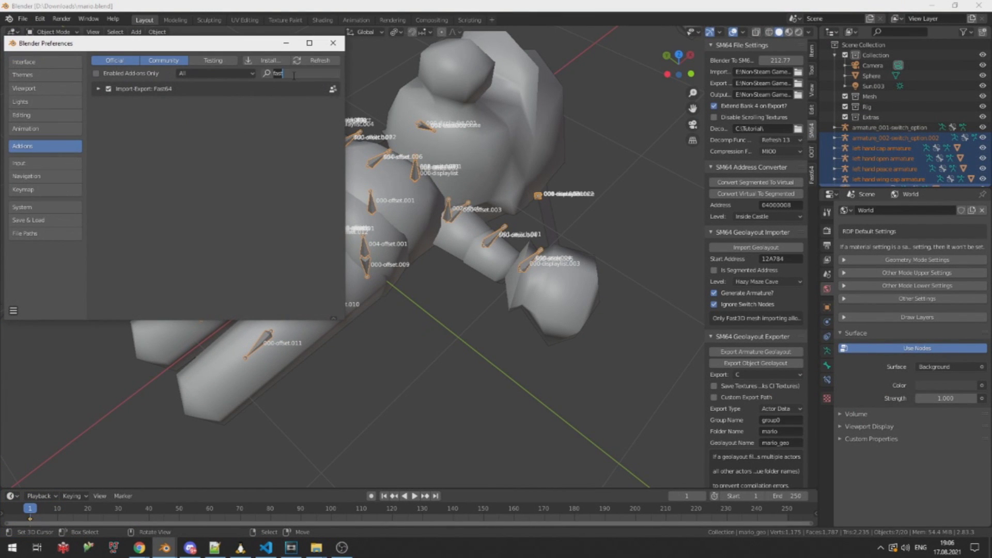
{"action": "left_click", "coordinate": [216, 159]}
{"action": "left_click", "coordinate": [333, 44]}
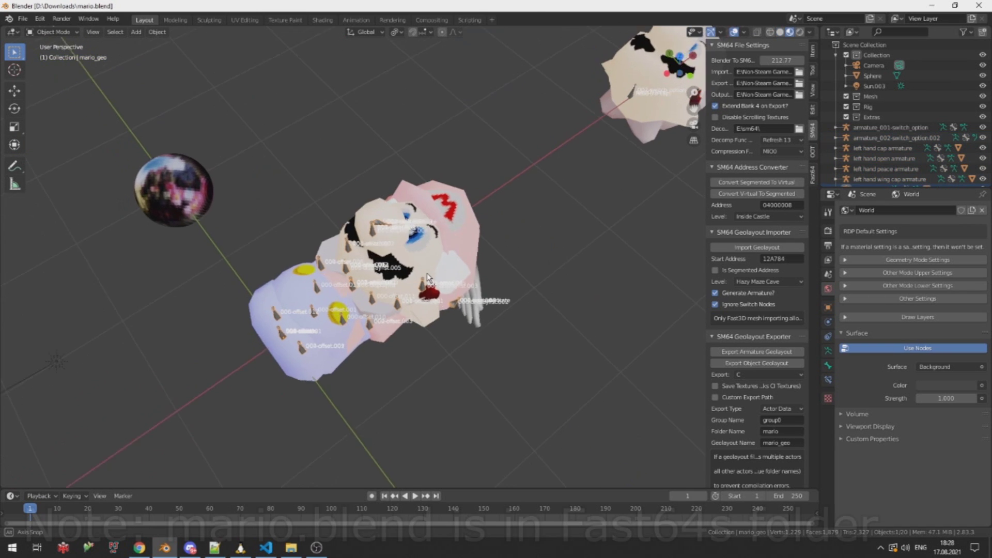
Rotate Mario's upper-arm bone 000-offset.003 by -90° about the global Z axis
{"action": "middle_click_drag", "start_coordinate": [436, 281], "coordinate": [440, 248]}
{"action": "scroll", "coordinate": [442, 250], "scroll_direction": "down", "scroll_amount": 4}
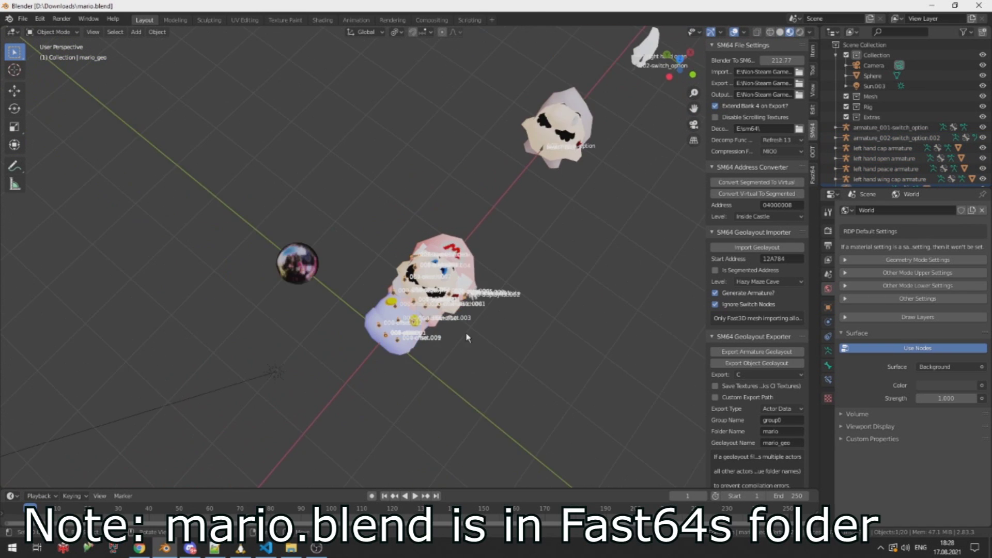
{"action": "scroll", "coordinate": [466, 339], "scroll_direction": "up", "scroll_amount": 4}
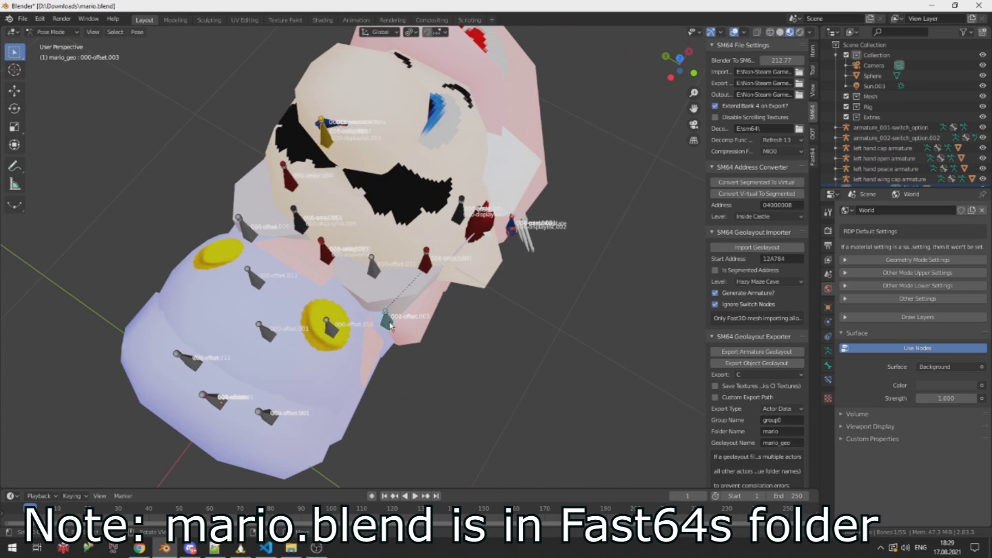
{"action": "scroll", "coordinate": [388, 323], "scroll_direction": "down", "scroll_amount": 2}
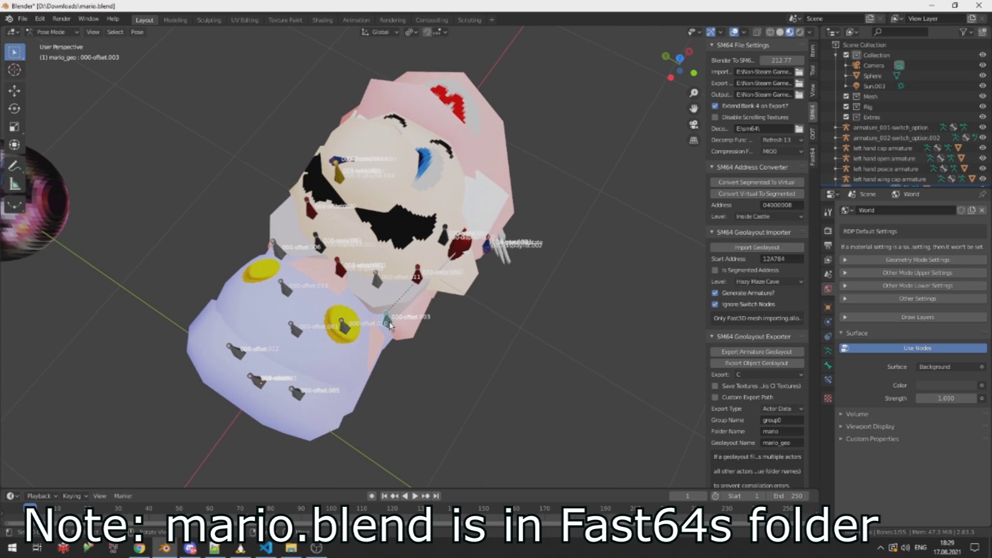
{"action": "left_click", "coordinate": [388, 320]}
{"action": "type", "text": "rz90"}
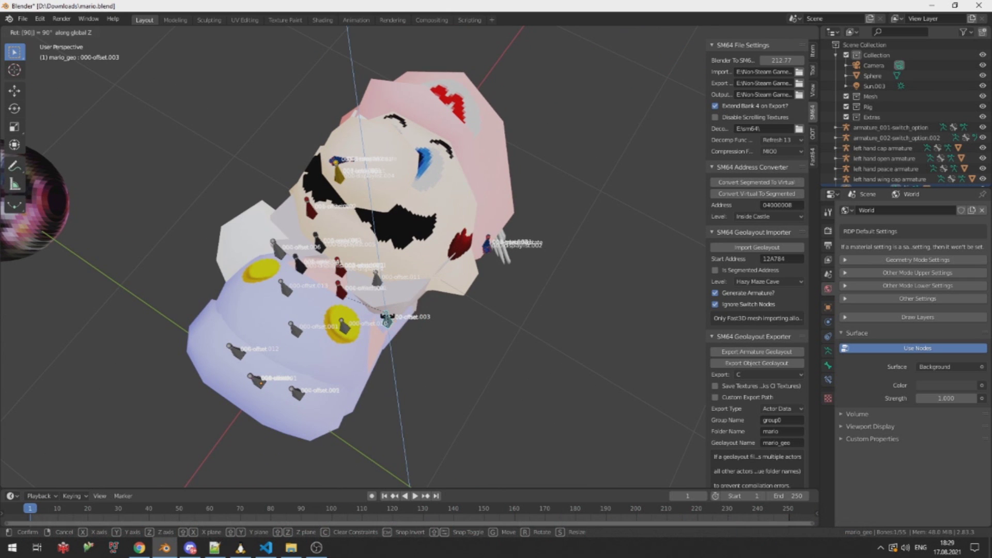
{"action": "key", "text": "minus"}
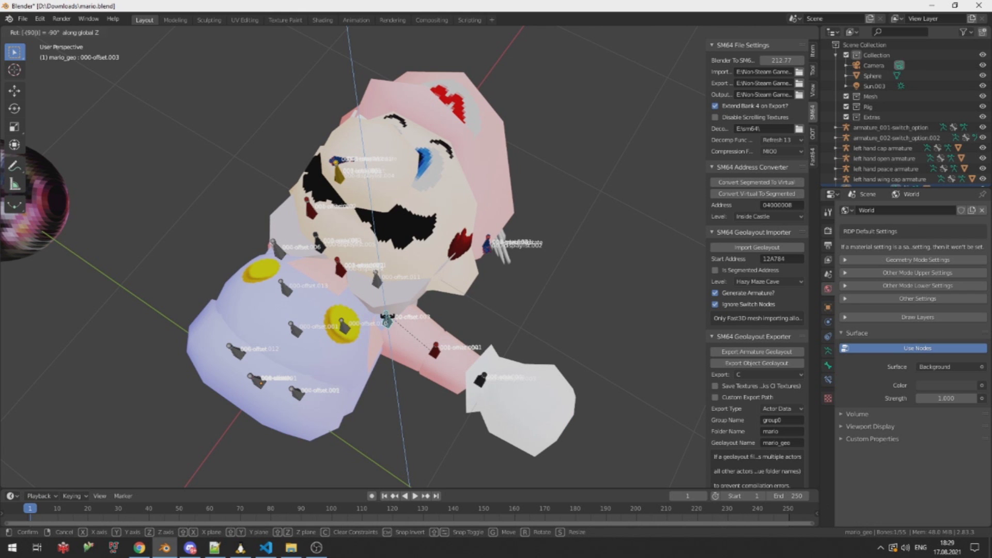
{"action": "key", "text": "Return"}
Rotate the same upper-arm bone 90° about the global Y axis
{"action": "middle_click_drag", "start_coordinate": [387, 319], "coordinate": [354, 194]}
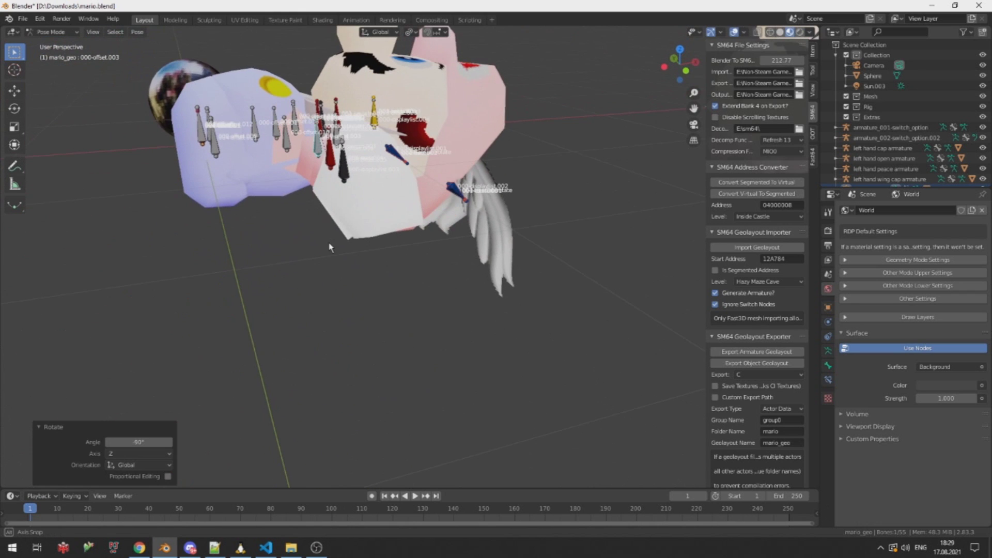
{"action": "key", "text": "r"}
{"action": "type", "text": "y"}
{"action": "type", "text": "90"}
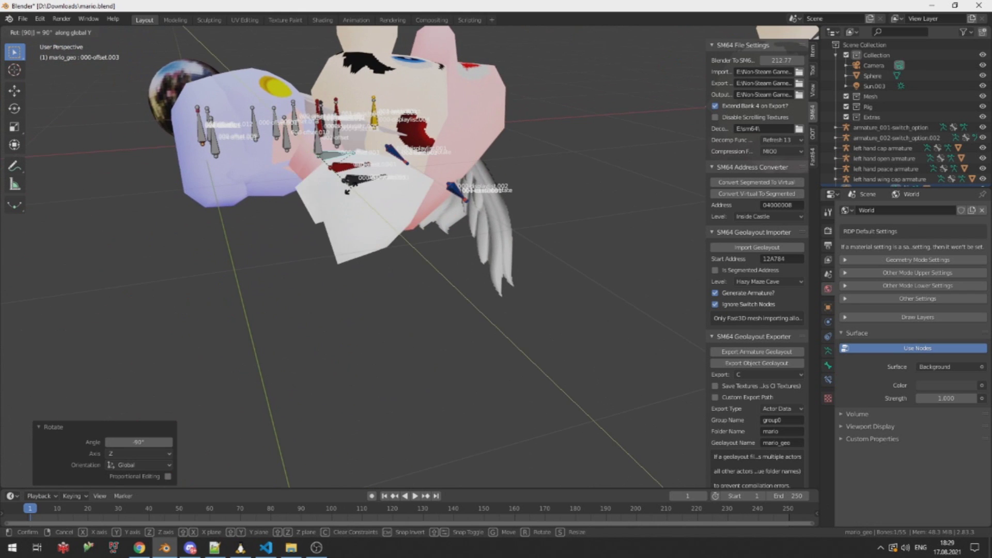
{"action": "key", "text": "Return"}
Rotate the opposite upper-arm bone 90° about the global Z axis and 90° about the global Y axis
{"action": "middle_click_drag", "start_coordinate": [347, 191], "coordinate": [309, 264]}
{"action": "left_click", "coordinate": [296, 263]}
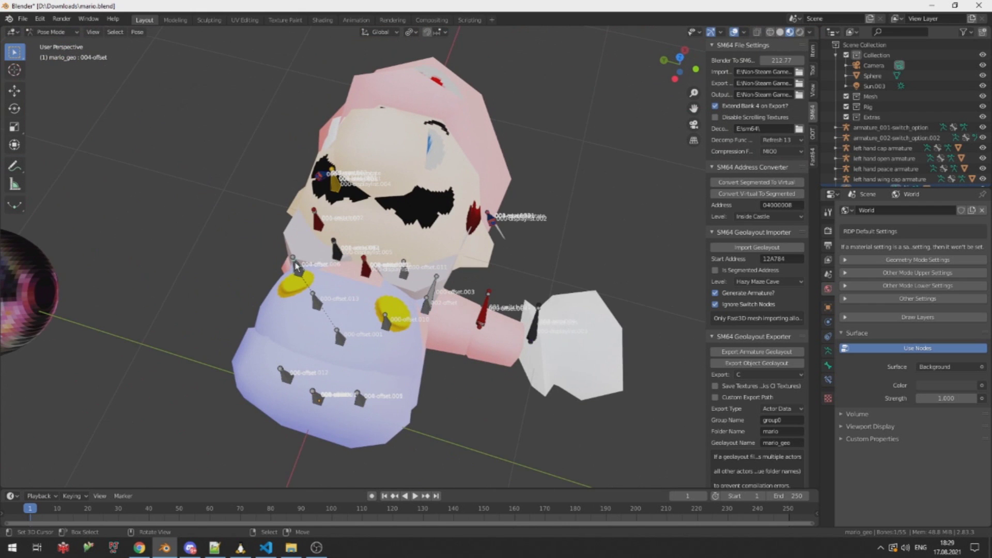
{"action": "type", "text": "rz90"}
{"action": "key", "text": "Return"}
{"action": "type", "text": "r"}
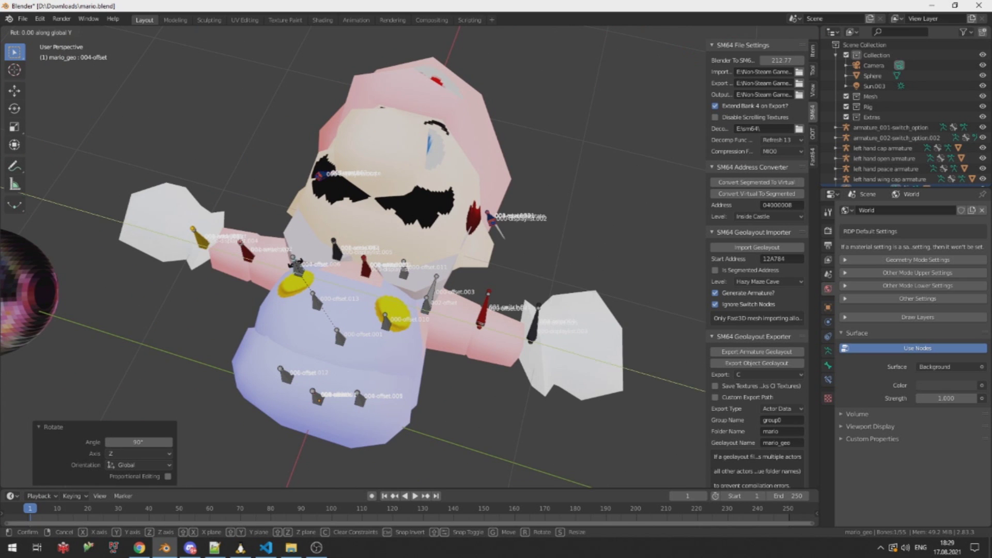
{"action": "type", "text": "y90"}
{"action": "key", "text": "Return"}
Rotate both upper-leg bones 180° about the global Y axis
{"action": "middle_click_drag", "start_coordinate": [365, 257], "coordinate": [421, 268]}
{"action": "scroll", "coordinate": [403, 276], "scroll_direction": "down", "scroll_amount": 3}
{"action": "middle_click_drag", "start_coordinate": [391, 219], "coordinate": [277, 186]}
{"action": "scroll", "coordinate": [278, 178], "scroll_direction": "up", "scroll_amount": 4}
{"action": "left_click", "coordinate": [304, 187]}
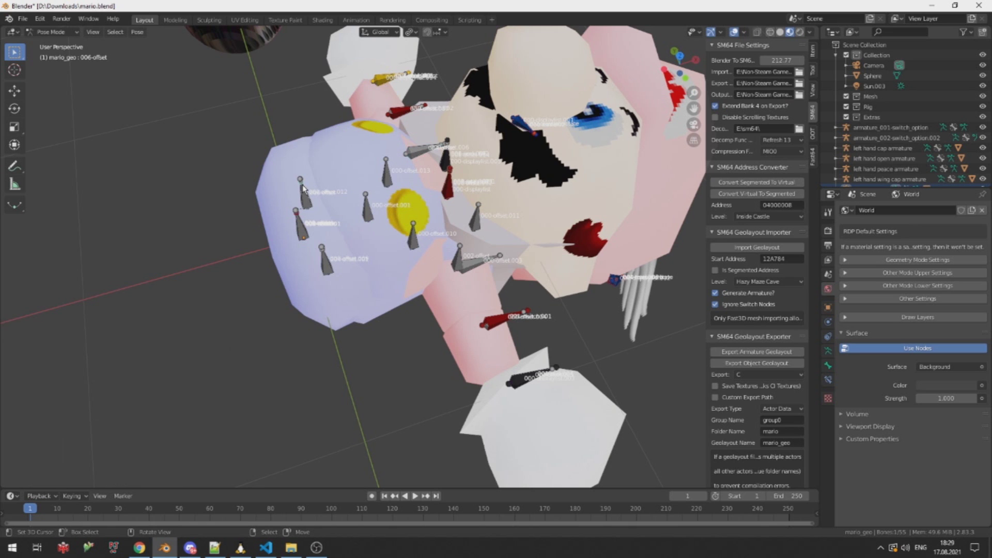
{"action": "left_click", "coordinate": [322, 246], "text": "shift"}
{"action": "scroll", "coordinate": [316, 222], "scroll_direction": "down", "scroll_amount": 4}
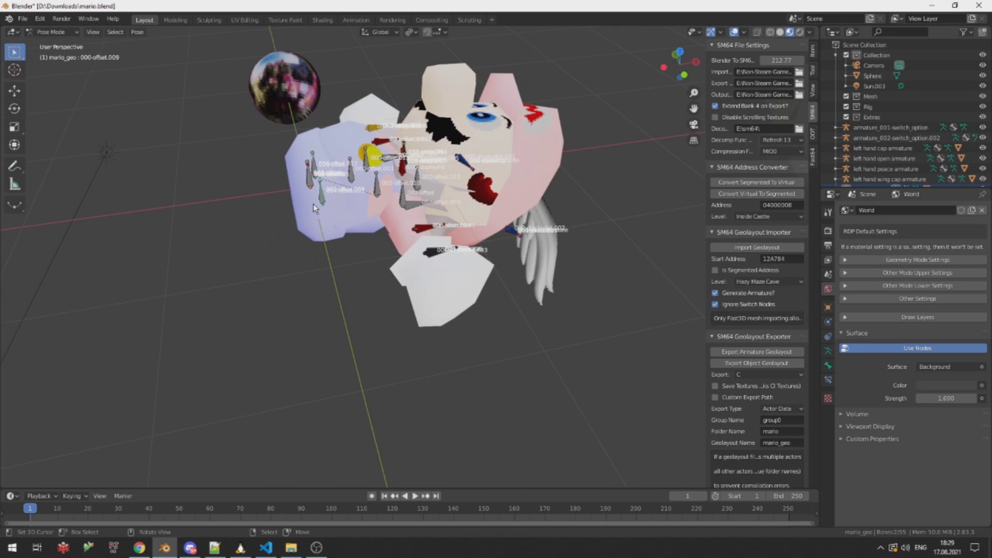
{"action": "key", "text": "r"}
{"action": "key", "text": "y"}
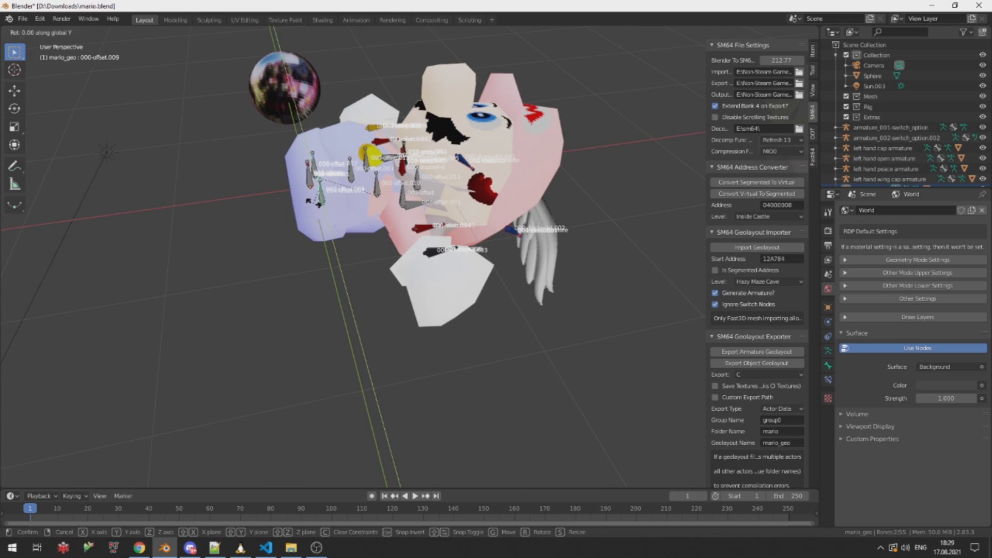
{"action": "type", "text": "180"}
{"action": "key", "text": "Return"}
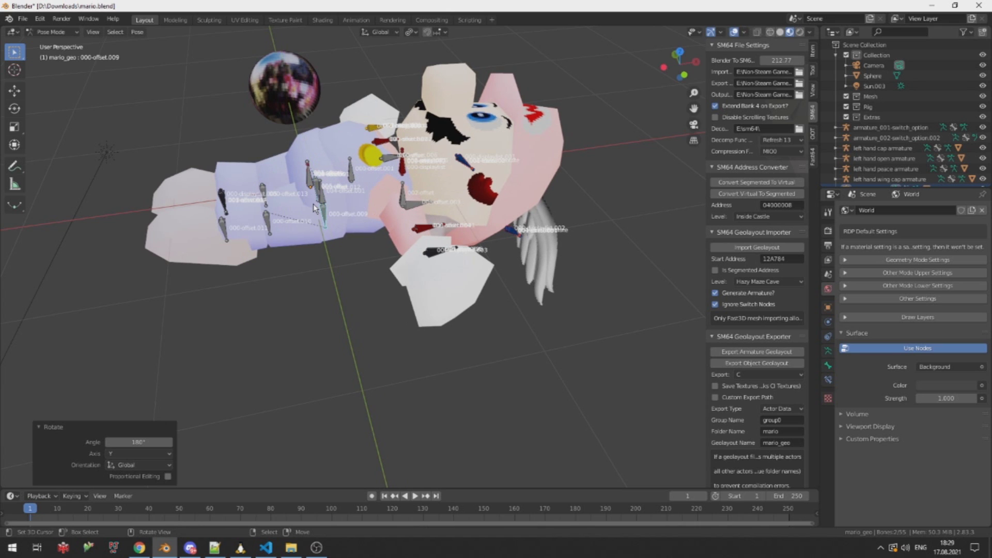
Rotate the foot bones 75° about the global Y axis
{"action": "scroll", "coordinate": [162, 154], "scroll_direction": "up", "scroll_amount": 3}
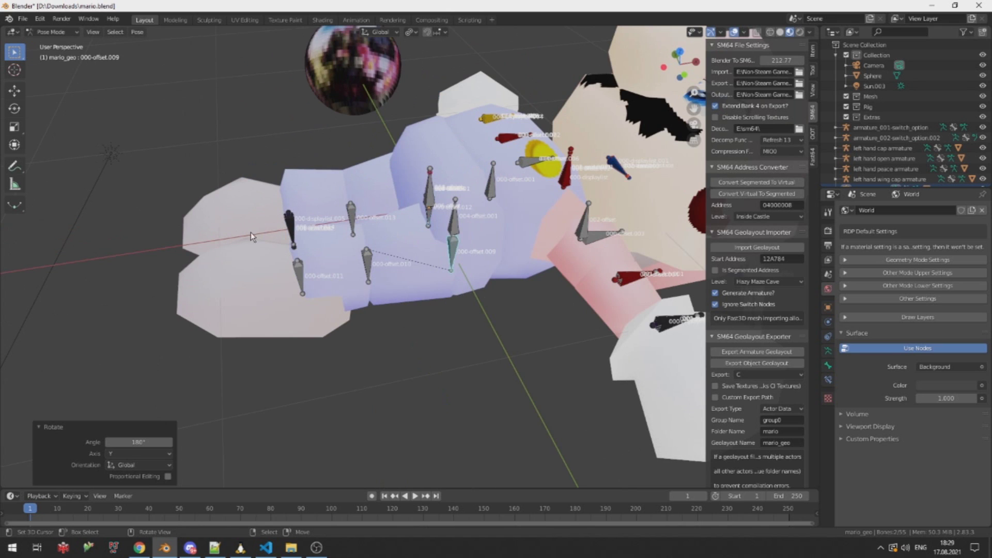
{"action": "left_click", "coordinate": [299, 277], "text": "shift"}
{"action": "type", "text": "ry75"}
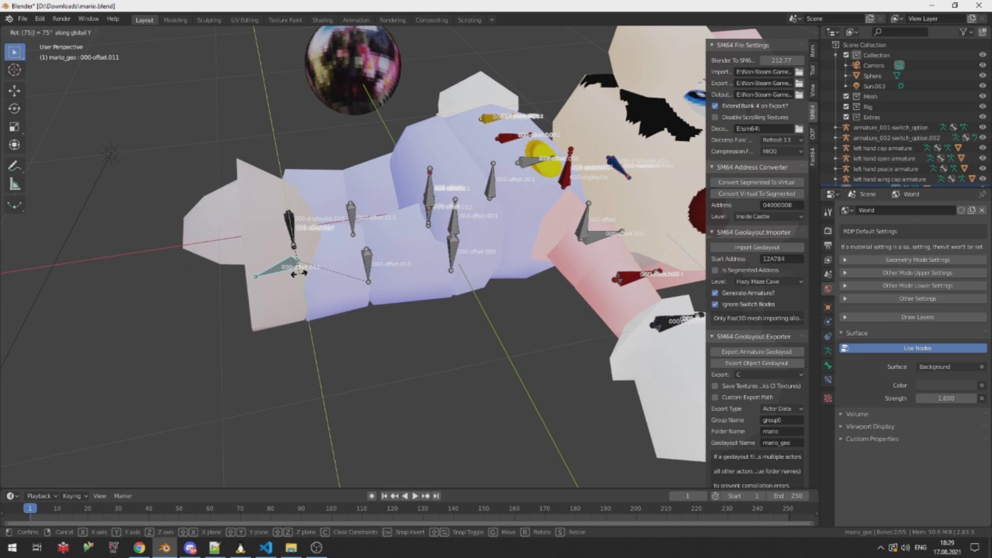
{"action": "key", "text": "Return"}
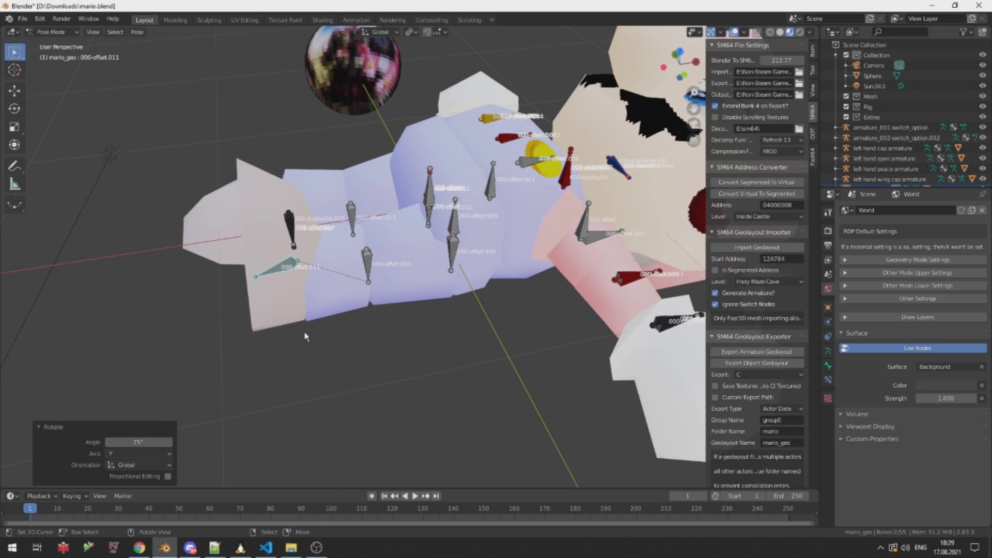
{"action": "right_click", "coordinate": [293, 235]}
Insert a Location keyframe for all of the armature's bones at frame 1
{"action": "middle_click_drag", "start_coordinate": [379, 199], "coordinate": [431, 250]}
{"action": "scroll", "coordinate": [414, 227], "scroll_direction": "down", "scroll_amount": 6}
{"action": "scroll", "coordinate": [569, 226], "scroll_direction": "up", "scroll_amount": 4}
{"action": "scroll", "coordinate": [448, 233], "scroll_direction": "down", "scroll_amount": 3}
{"action": "key", "text": "a"}
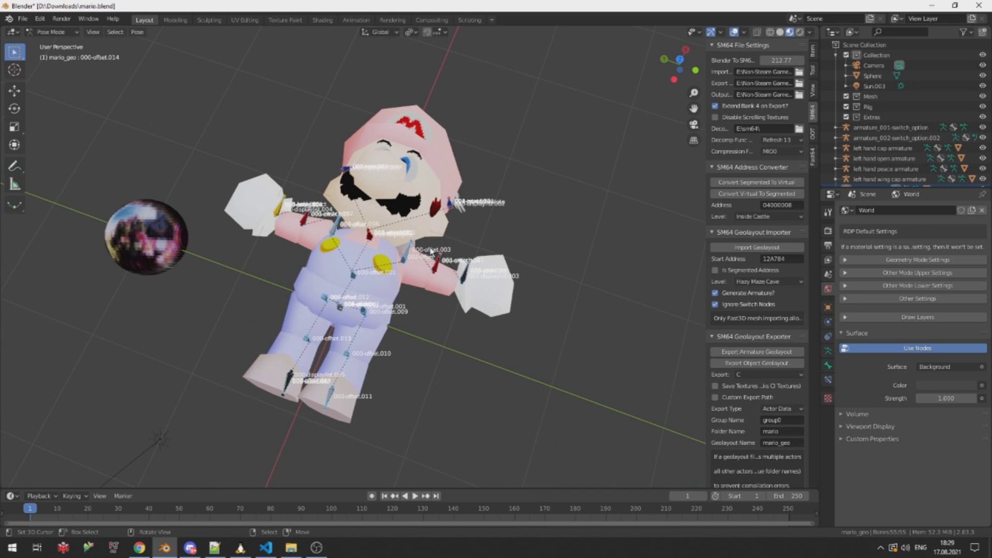
{"action": "key", "text": "i"}
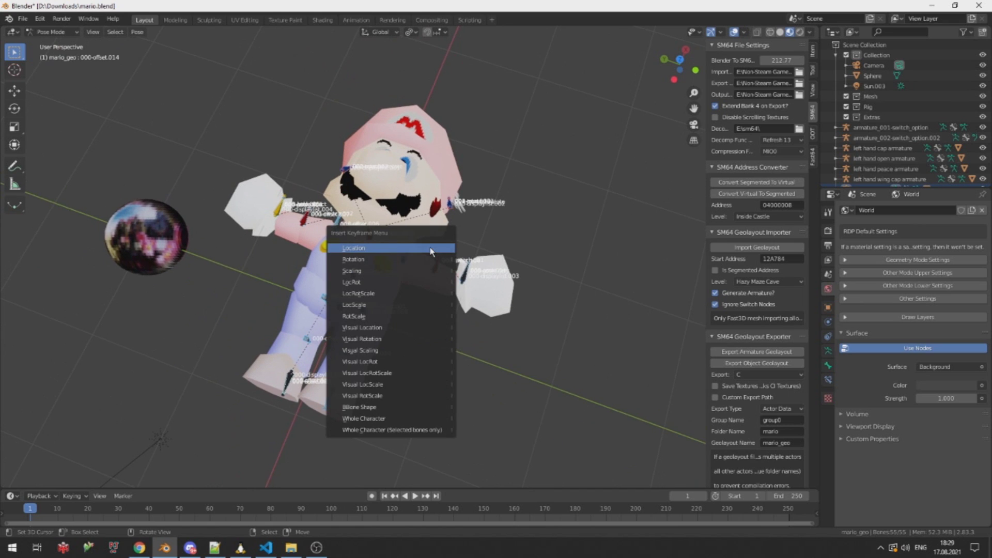
{"action": "left_click", "coordinate": [431, 250]}
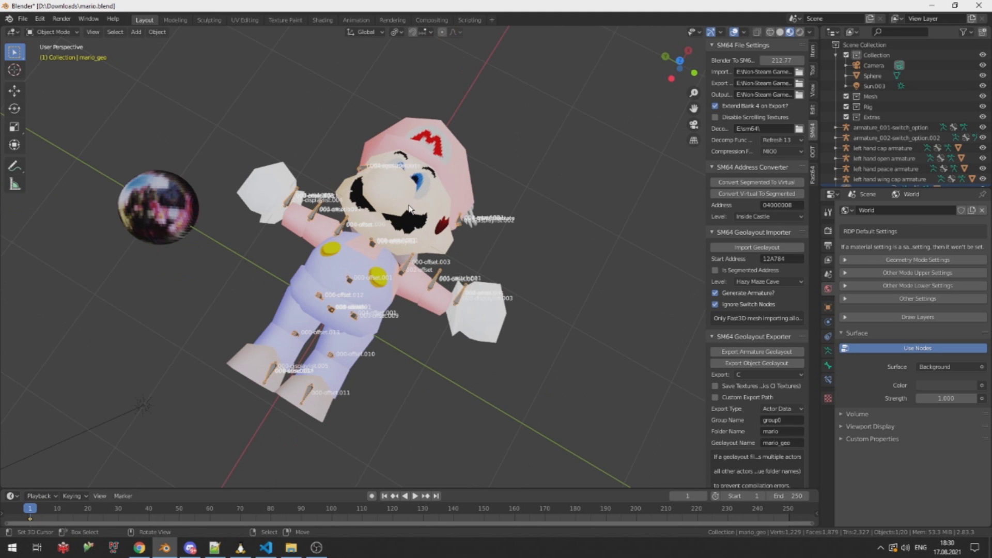
Select Mario's skinned mesh in Object Mode and open it in Edit Mode
{"action": "scroll", "coordinate": [405, 227], "scroll_direction": "up", "scroll_amount": 2}
{"action": "left_click", "coordinate": [428, 214]}
{"action": "key", "text": "Tab"}
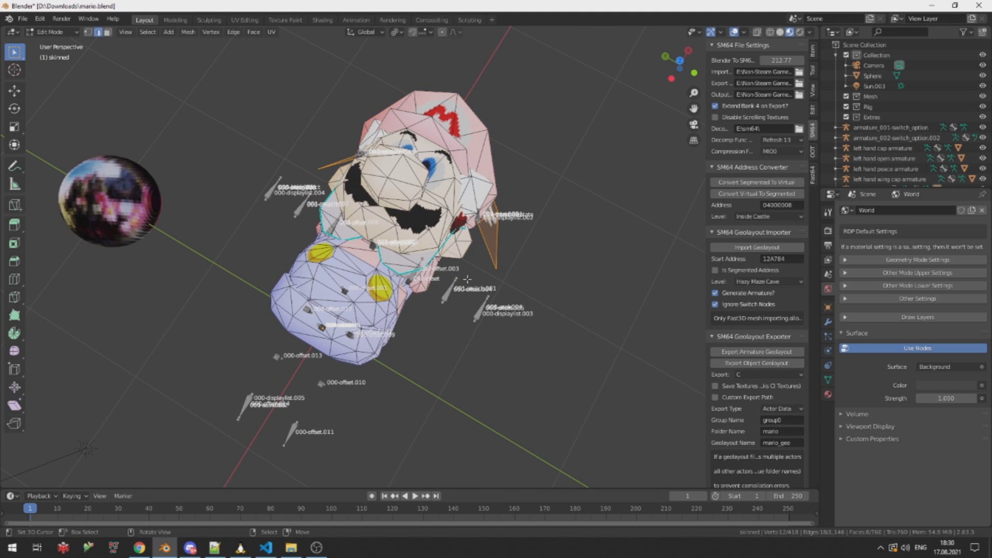
{"action": "middle_click_drag", "start_coordinate": [467, 278], "coordinate": [369, 229]}
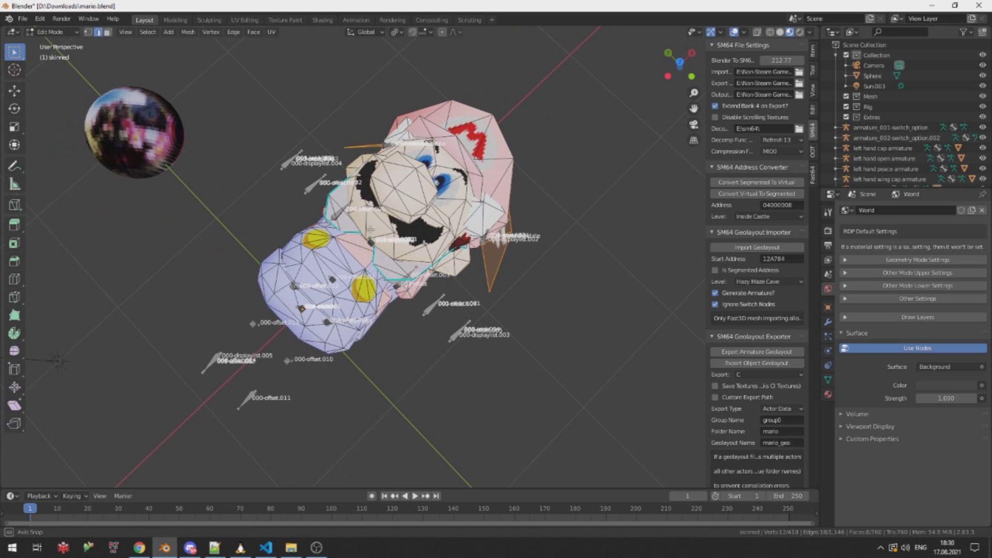
Make the skinned mesh's Armature modifier display in Edit Mode and on the cage, and return to editing the mesh
{"action": "key", "text": "Tab"}
{"action": "left_click", "coordinate": [828, 321]}
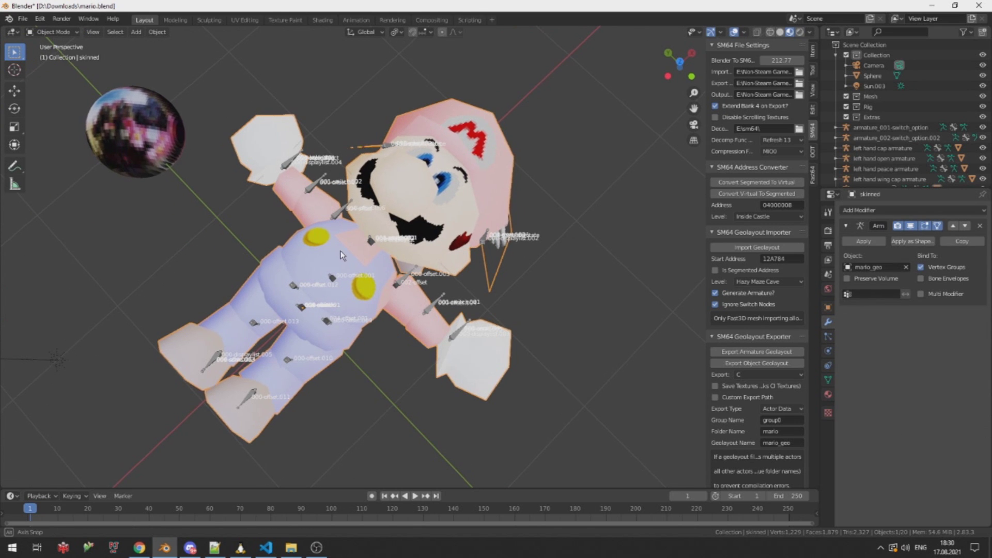
{"action": "key", "text": "Tab"}
{"action": "middle_click_drag", "start_coordinate": [331, 217], "coordinate": [413, 244]}
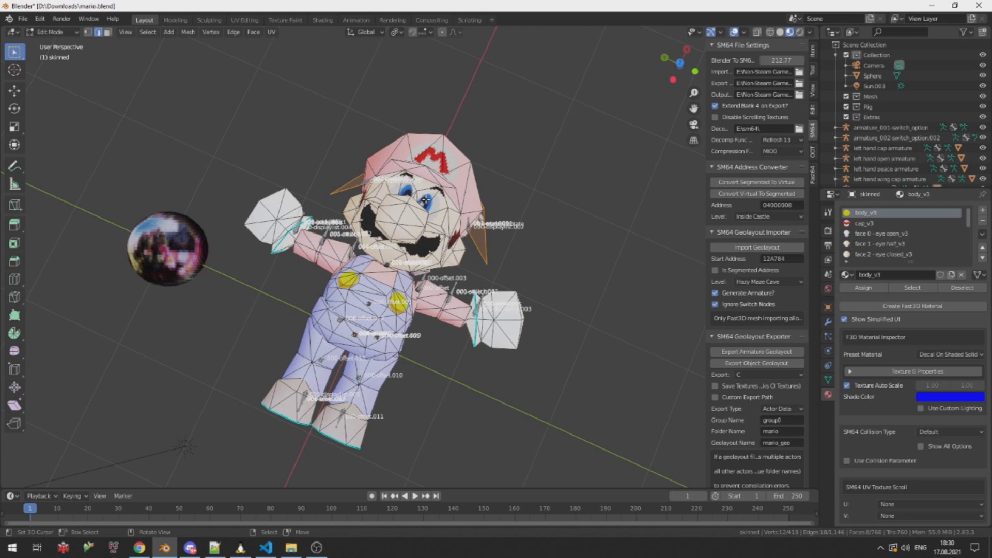
{"action": "scroll", "coordinate": [425, 200], "scroll_direction": "up", "scroll_amount": 3}
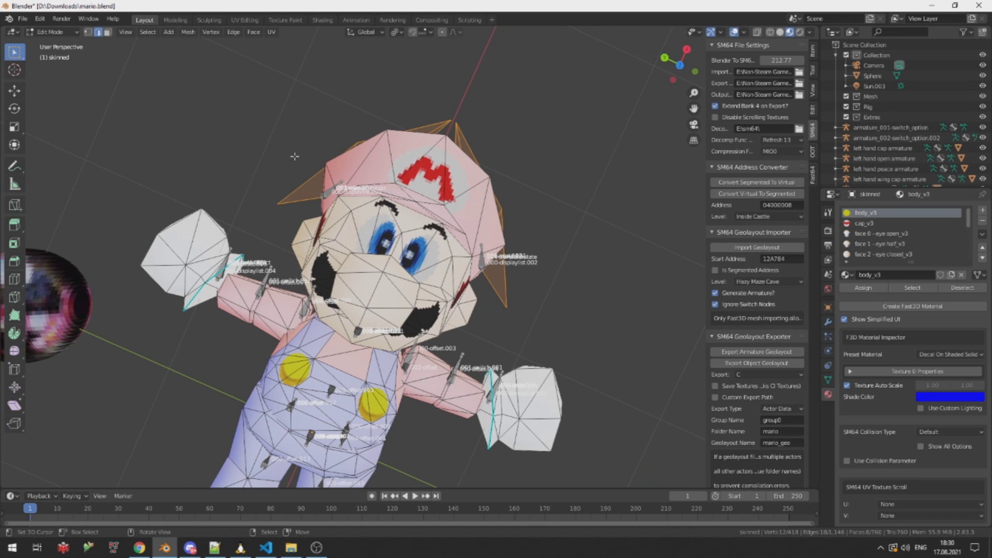
Switch to Photoshop and create a new document 64 pixels wide and 64 pixels high
{"action": "middle_click_drag", "start_coordinate": [429, 209], "coordinate": [401, 271]}
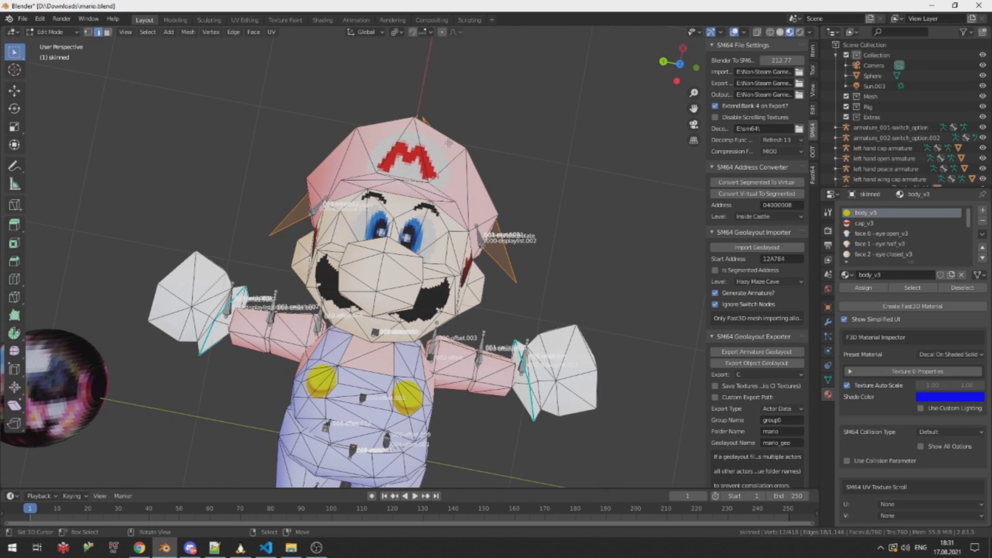
{"action": "scroll", "coordinate": [401, 272], "scroll_direction": "up", "scroll_amount": 1}
{"action": "key", "text": "alt+Tab"}
{"action": "key", "text": "super"}
{"action": "type", "text": "ph"}
{"action": "key", "text": "Return"}
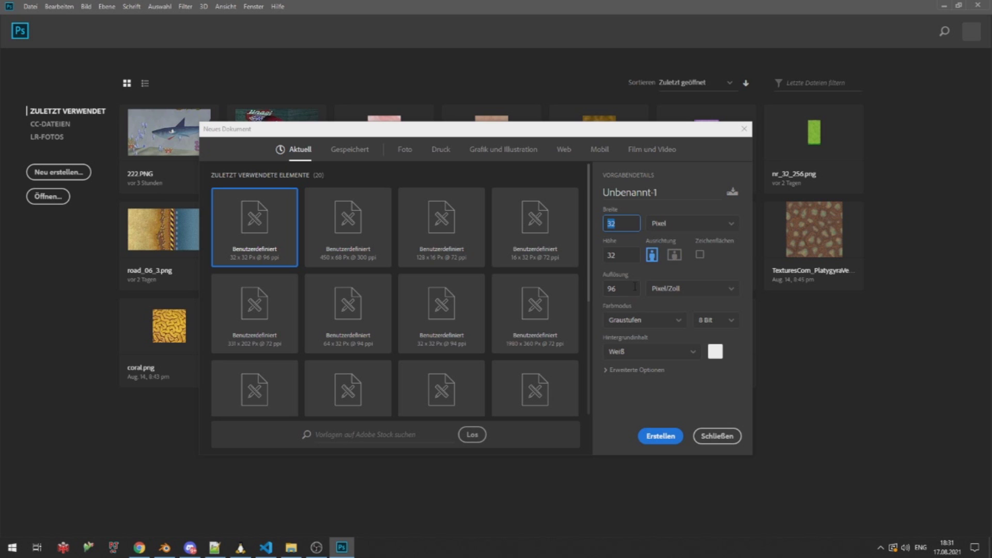
{"action": "type", "text": "64"}
{"action": "key", "text": "Tab"}
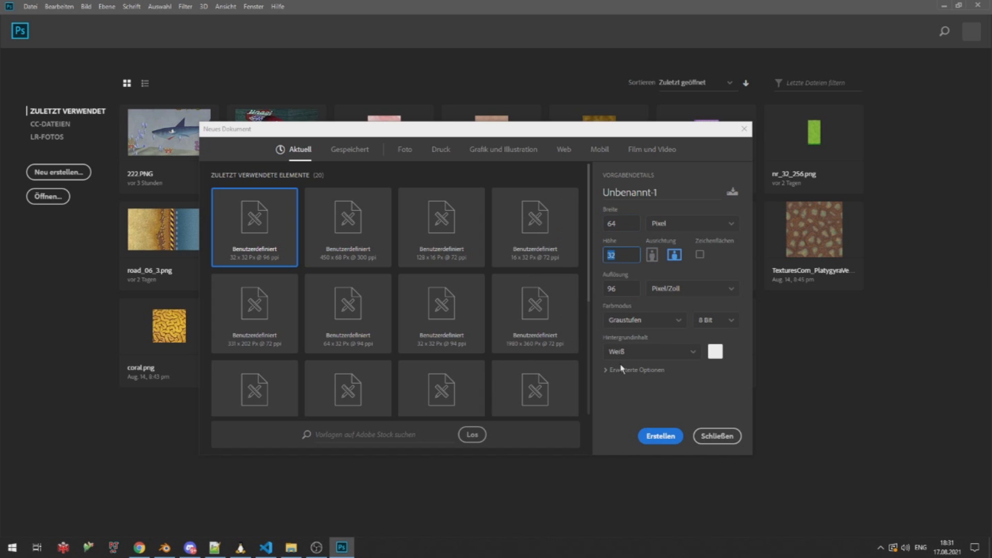
{"action": "type", "text": "64"}
{"action": "left_click", "coordinate": [657, 438]}
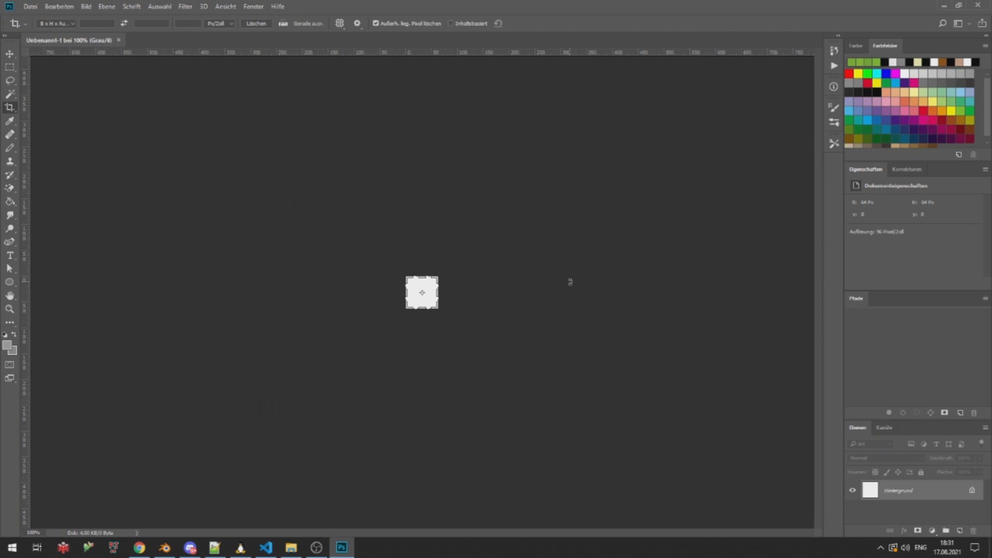
Draw a grey letter D on the canvas, unlock the background layer and clear everything outside a freehand rounded selection around the letter
{"action": "key", "text": "ctrl+plus"}
{"action": "key", "text": "ctrl+plus"}
{"action": "key", "text": "ctrl+plus"}
{"action": "key", "text": "ctrl+plus"}
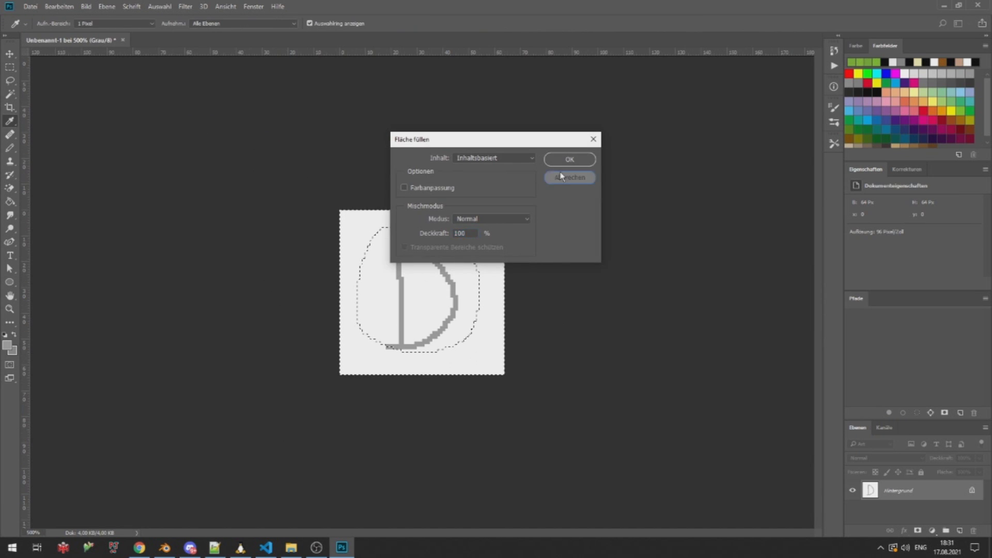
{"action": "left_click", "coordinate": [571, 177]}
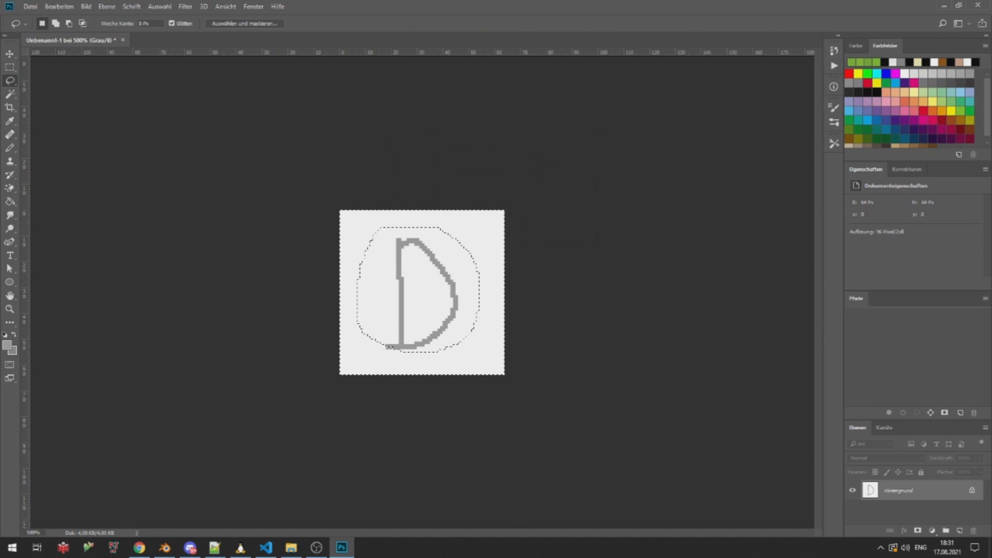
{"action": "left_click", "coordinate": [971, 490]}
{"action": "key", "text": "Delete"}
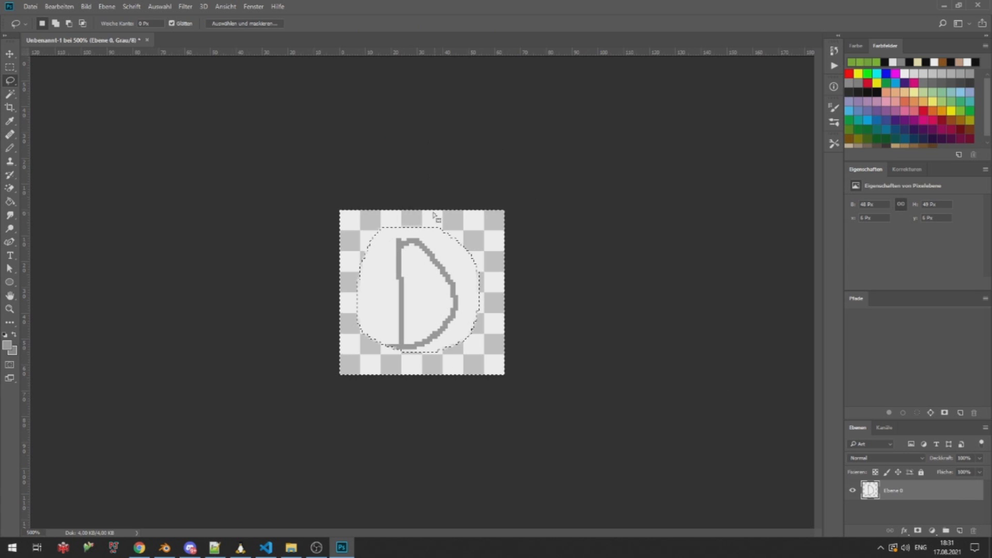
{"action": "left_click", "coordinate": [14, 67]}
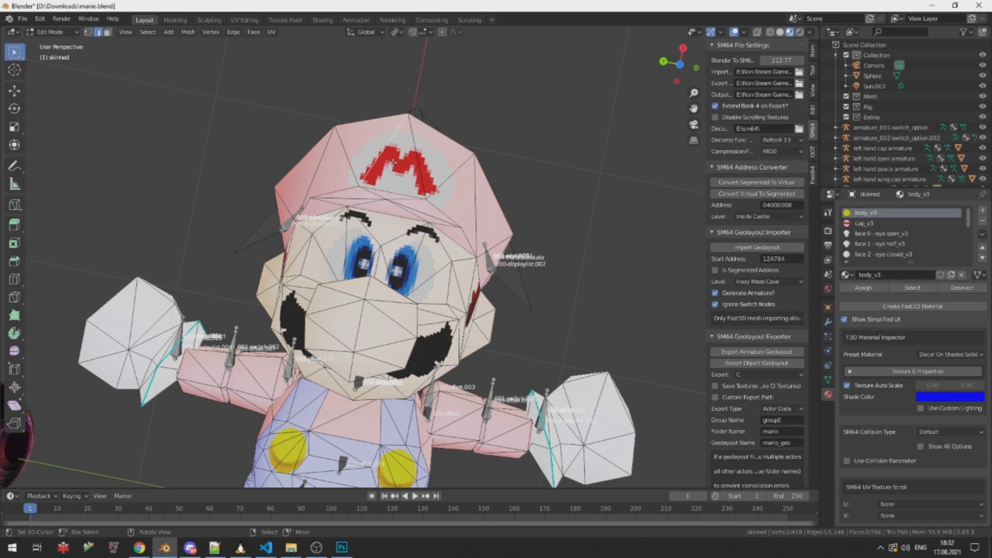
Back in Blender, select the cap's emblem face and replace the cap_v3 texture with Unbenannt-1.png from the Desktop
{"action": "key", "text": "ctrl+Tab"}
{"action": "left_click", "coordinate": [394, 184]}
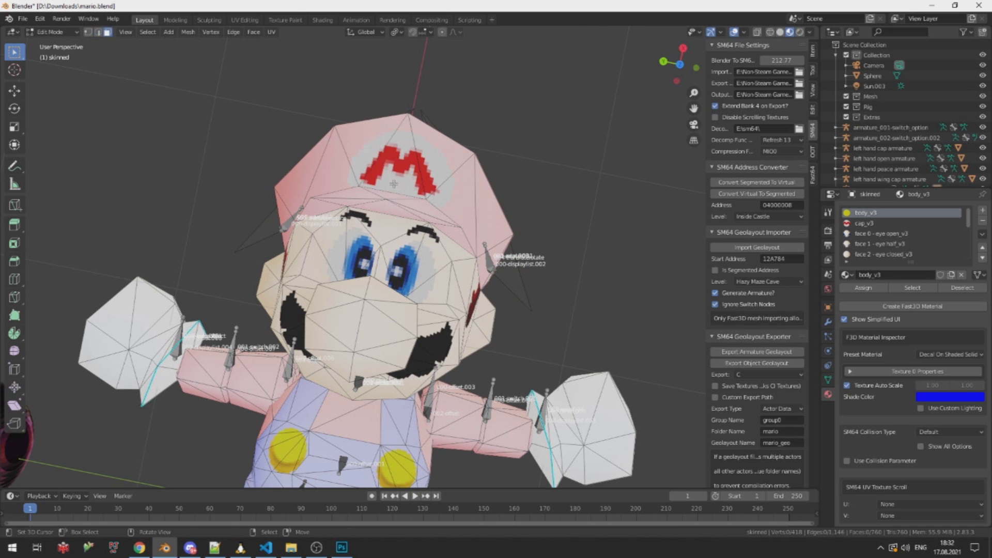
{"action": "left_click", "coordinate": [393, 184]}
{"action": "left_click", "coordinate": [879, 371]}
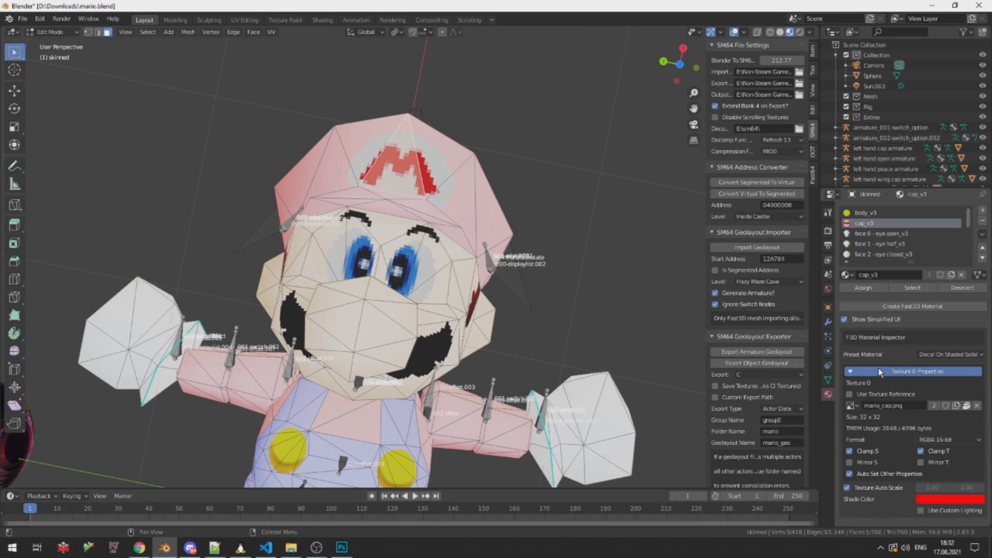
{"action": "left_click", "coordinate": [947, 356]}
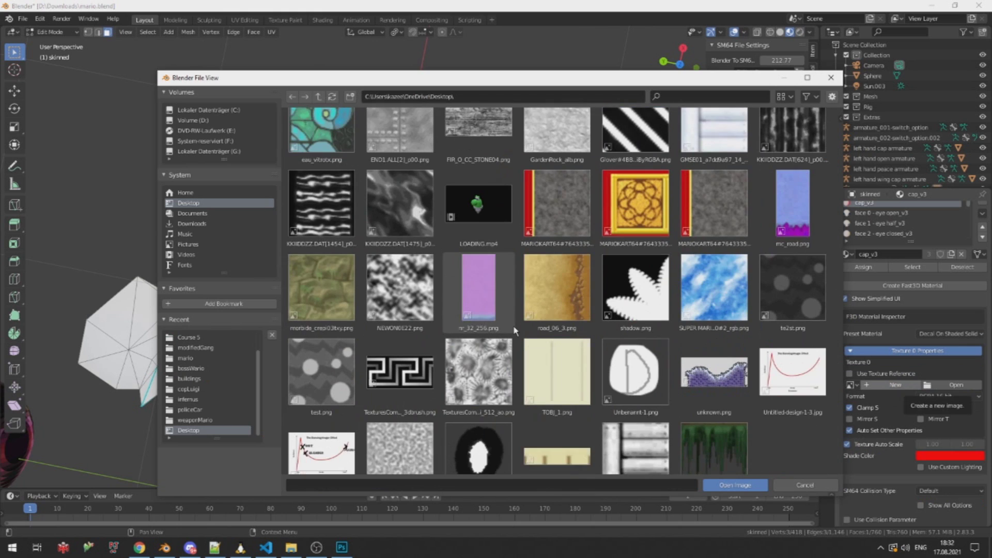
{"action": "scroll", "coordinate": [517, 289], "scroll_direction": "down", "scroll_amount": 1}
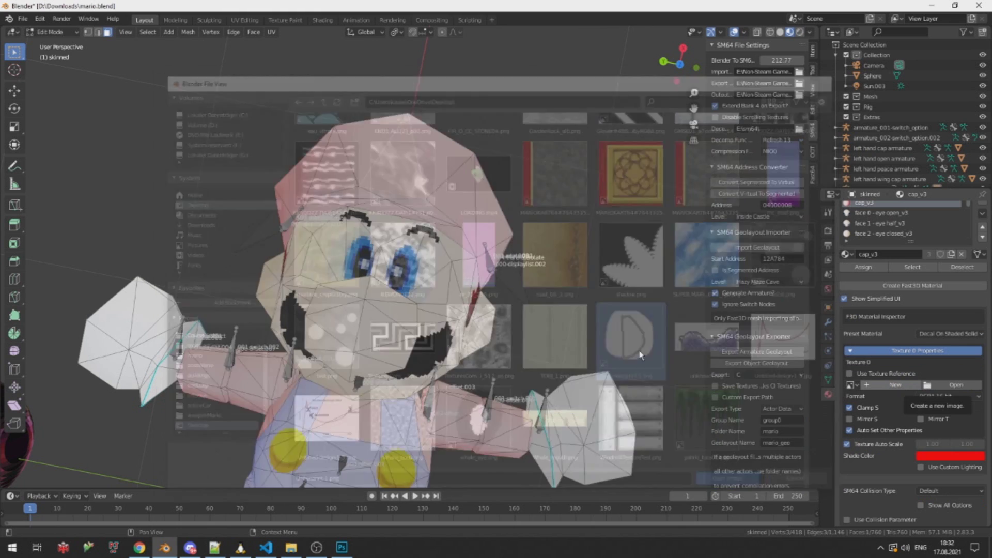
{"action": "scroll", "coordinate": [413, 212], "scroll_direction": "up", "scroll_amount": 4}
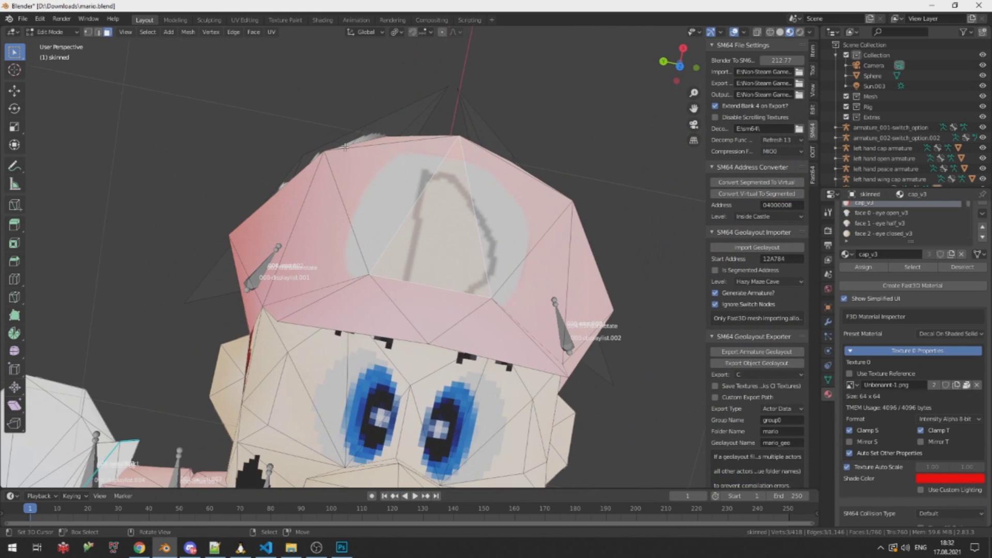
Change the cap_v3 material's shade color to a pale green
{"action": "left_click", "coordinate": [340, 169]}
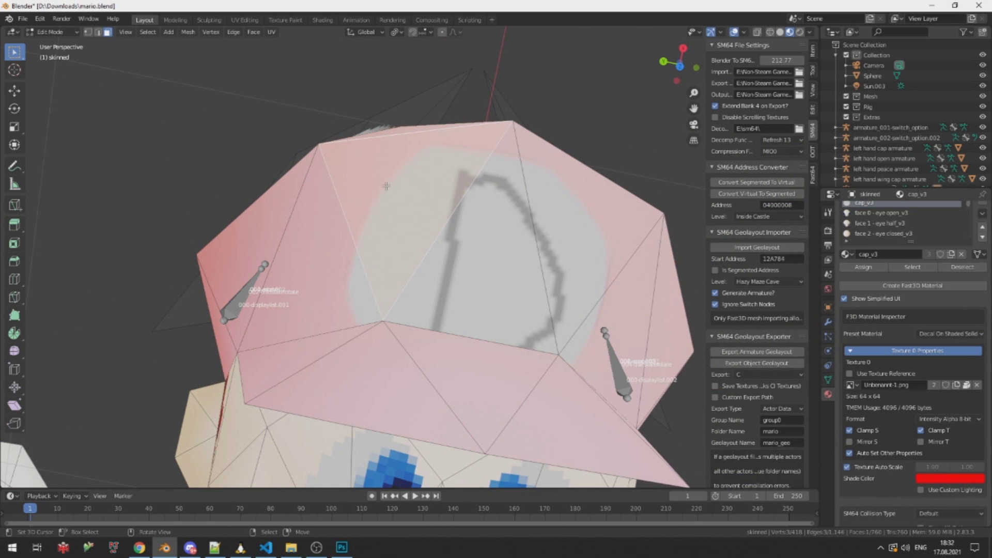
{"action": "scroll", "coordinate": [386, 186], "scroll_direction": "down", "scroll_amount": 4}
{"action": "left_click", "coordinate": [934, 479]}
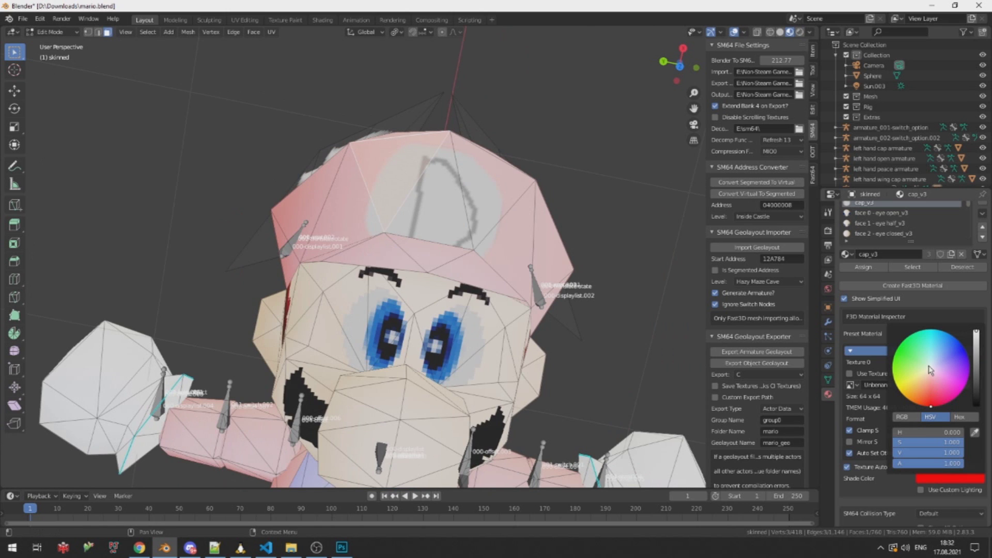
{"action": "left_click_drag", "start_coordinate": [929, 370], "coordinate": [914, 353]}
{"action": "key", "text": "Tab"}
{"action": "scroll", "coordinate": [438, 298], "scroll_direction": "down", "scroll_amount": 5}
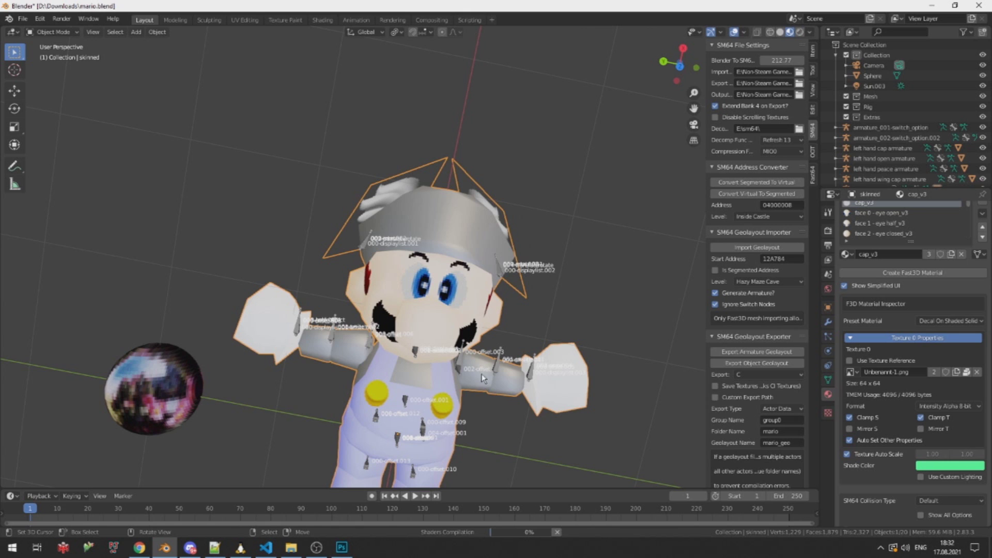
{"action": "middle_click_drag", "start_coordinate": [483, 378], "coordinate": [563, 274]}
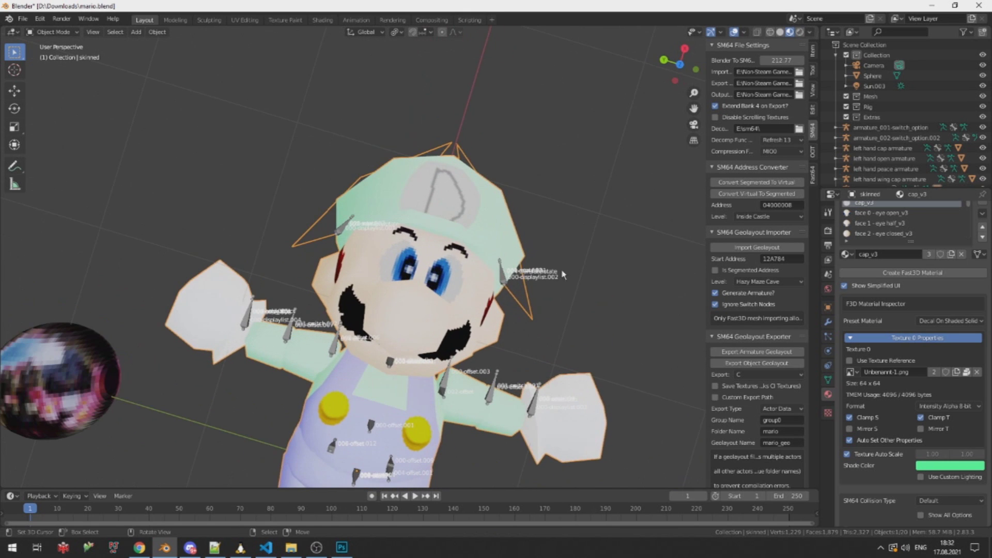
{"action": "left_click", "coordinate": [934, 467]}
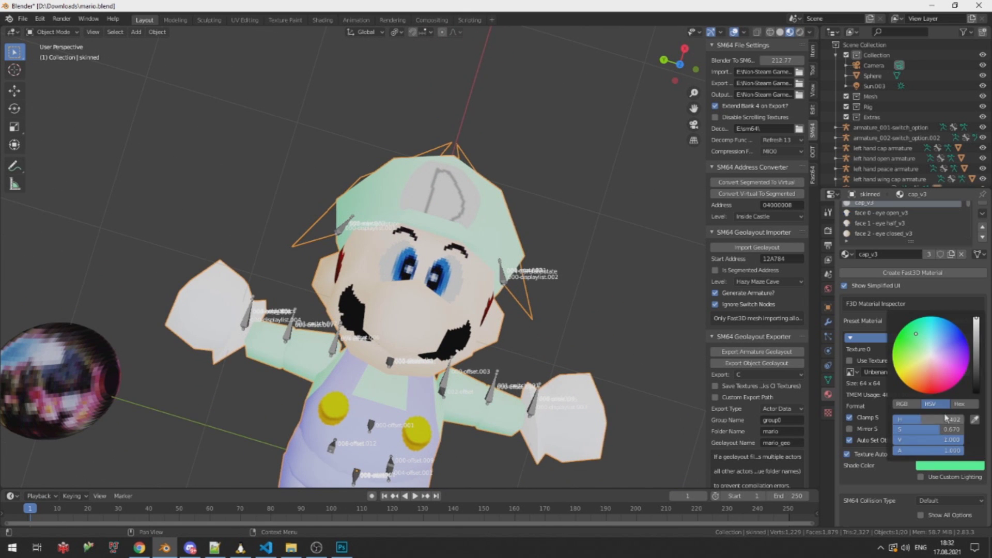
{"action": "left_click", "coordinate": [920, 341]}
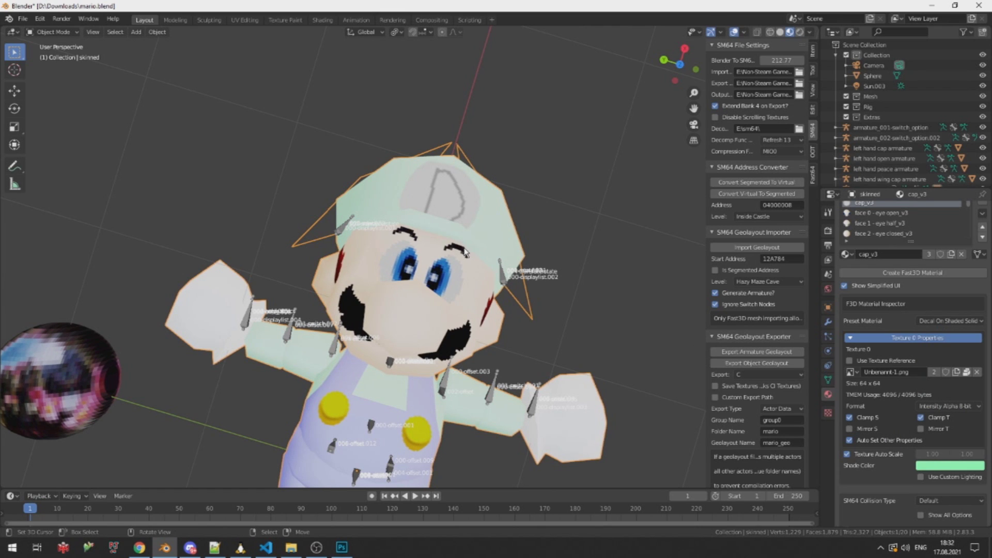
Select the linked torso faces of the overalls in Edit Mode and set the body_v3 material preset to Vertex Colored Texture
{"action": "key", "text": "Tab"}
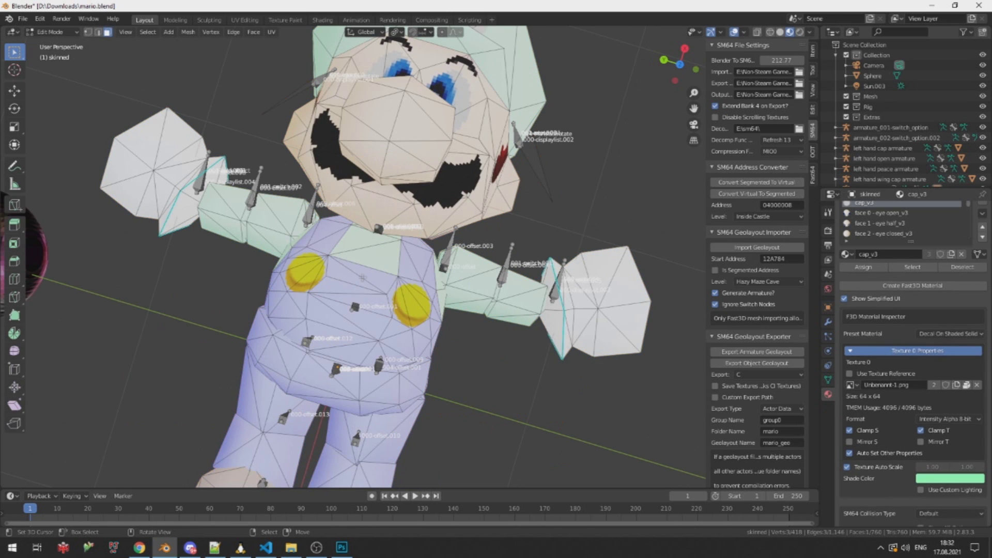
{"action": "right_click", "coordinate": [362, 278]}
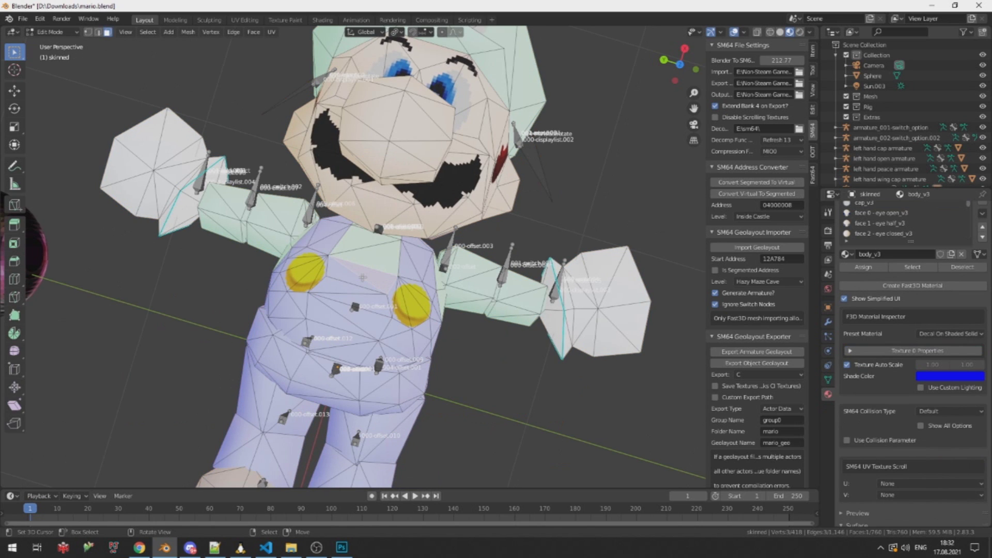
{"action": "key", "text": "ctrl+l"}
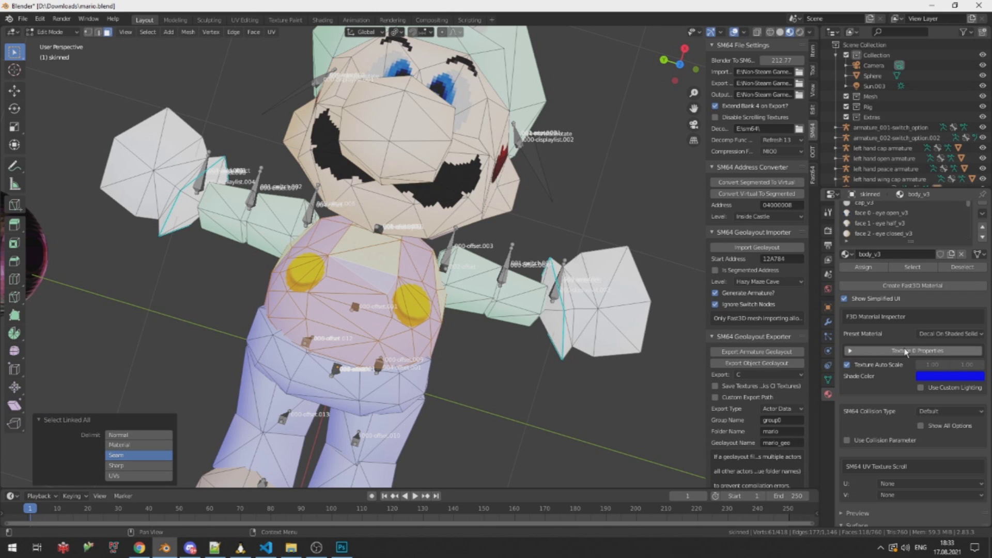
{"action": "left_click", "coordinate": [925, 333]}
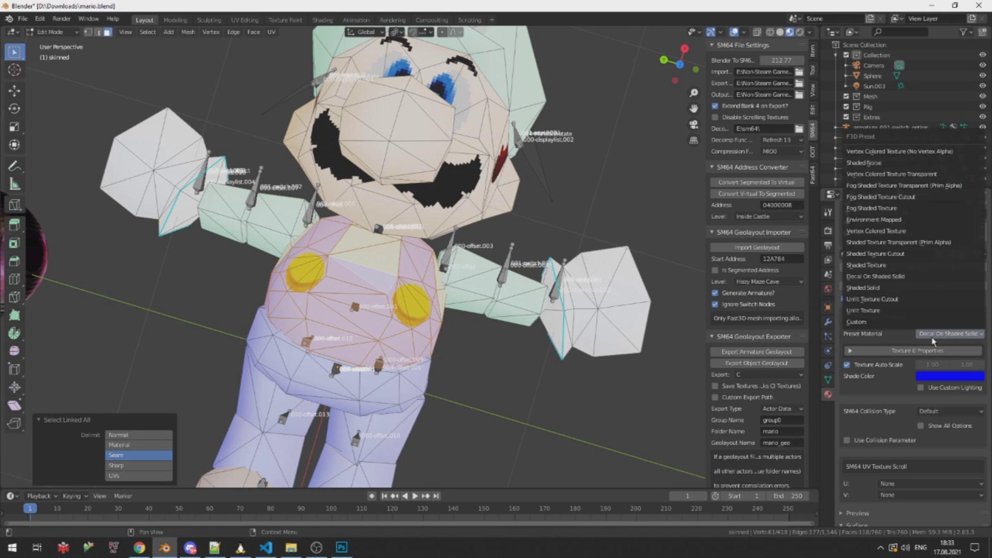
{"action": "left_click", "coordinate": [886, 231]}
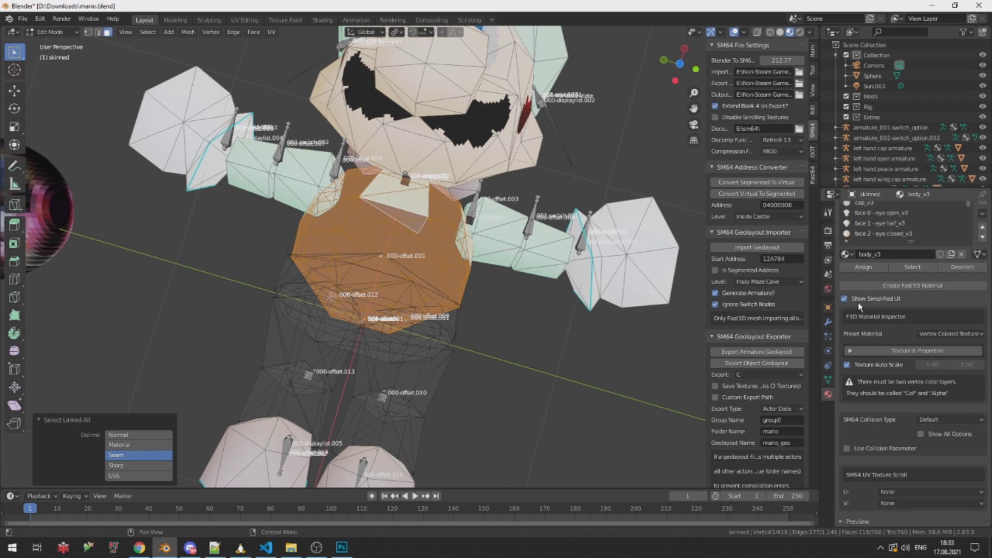
Turn off the simplified UI for body_v3 and set D Alpha to 1 in its color combiner
{"action": "left_click", "coordinate": [868, 303]}
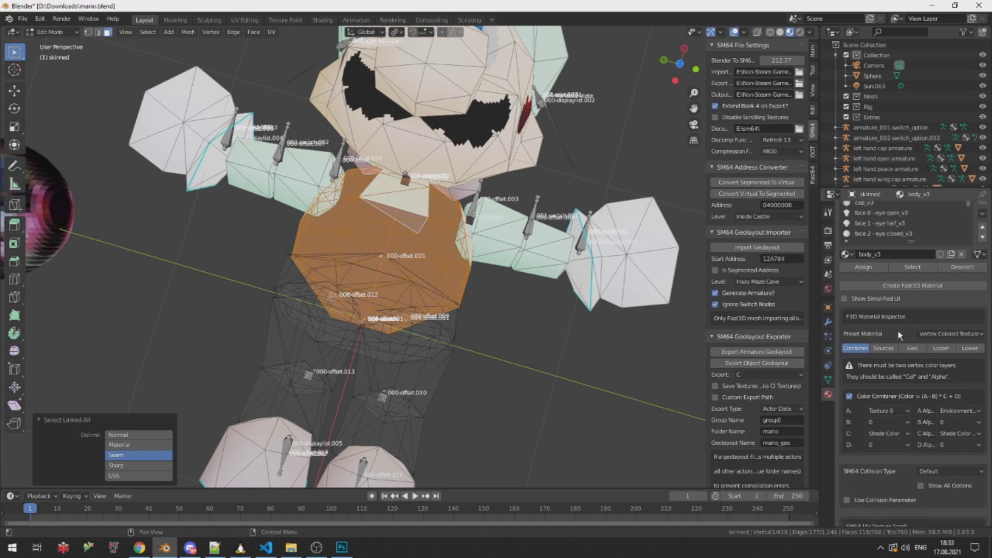
{"action": "left_click", "coordinate": [960, 433]}
{"action": "left_click", "coordinate": [955, 411]}
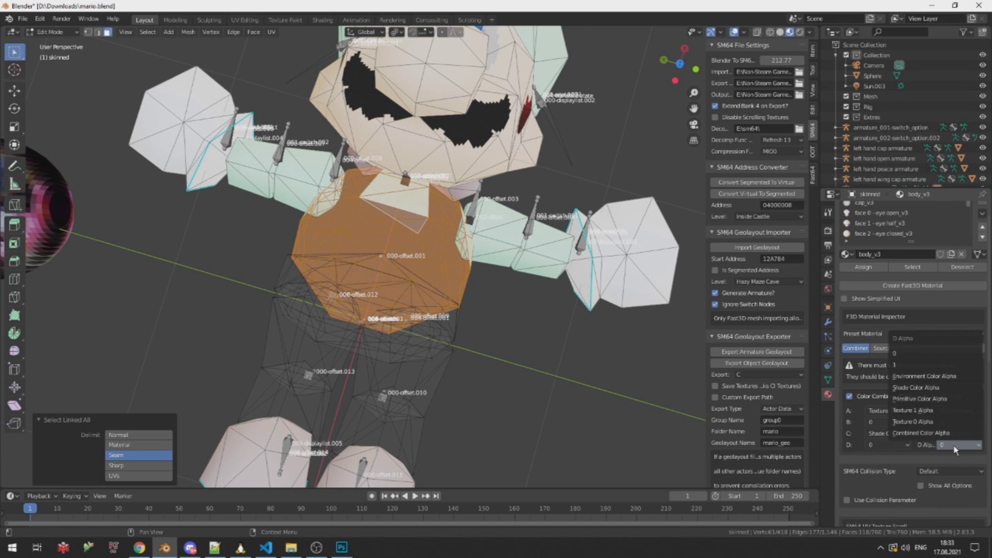
{"action": "left_click", "coordinate": [925, 365]}
{"action": "left_click", "coordinate": [959, 445]}
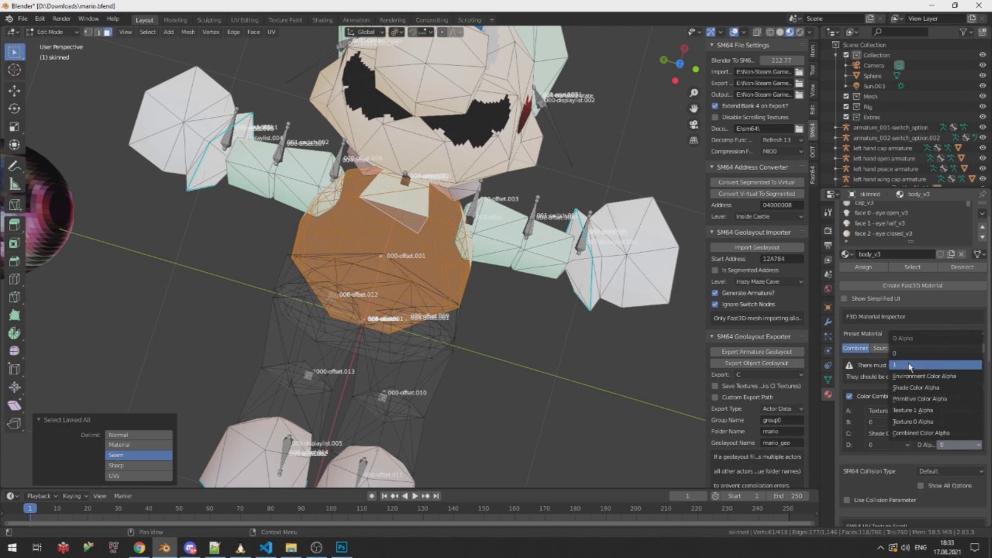
{"action": "left_click", "coordinate": [929, 366]}
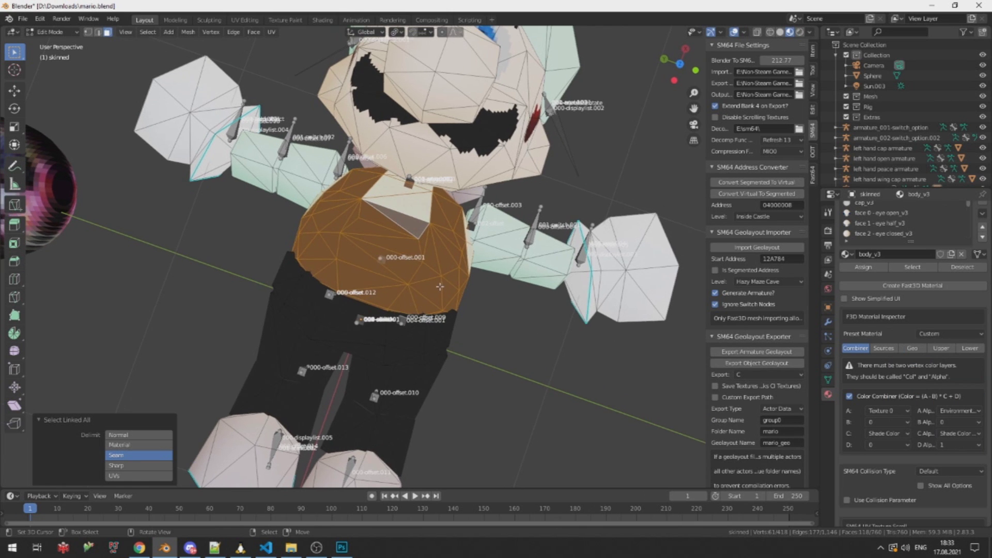
Return to Object Mode and replace body_v3's Texture 0 image with the segment2.05800 image numbered (11) from the greyscale floor folder
{"action": "key", "text": "Tab"}
{"action": "mouse_move", "coordinate": [357, 293]}
{"action": "middle_mouse_down"}
{"action": "mouse_move", "coordinate": [309, 239]}
{"action": "mouse_move", "coordinate": [356, 300]}
{"action": "middle_mouse_up"}
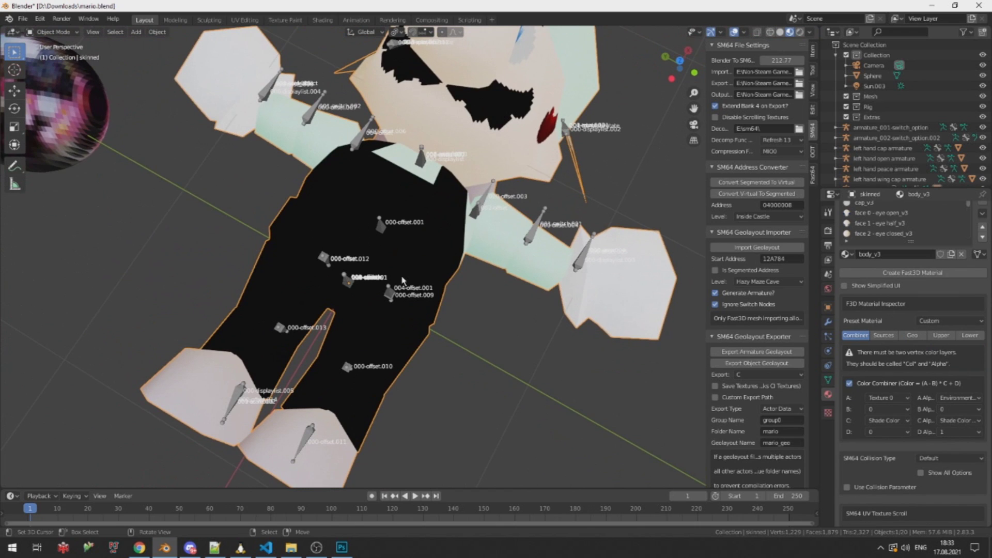
{"action": "left_click", "coordinate": [884, 336]}
{"action": "left_click", "coordinate": [892, 351]}
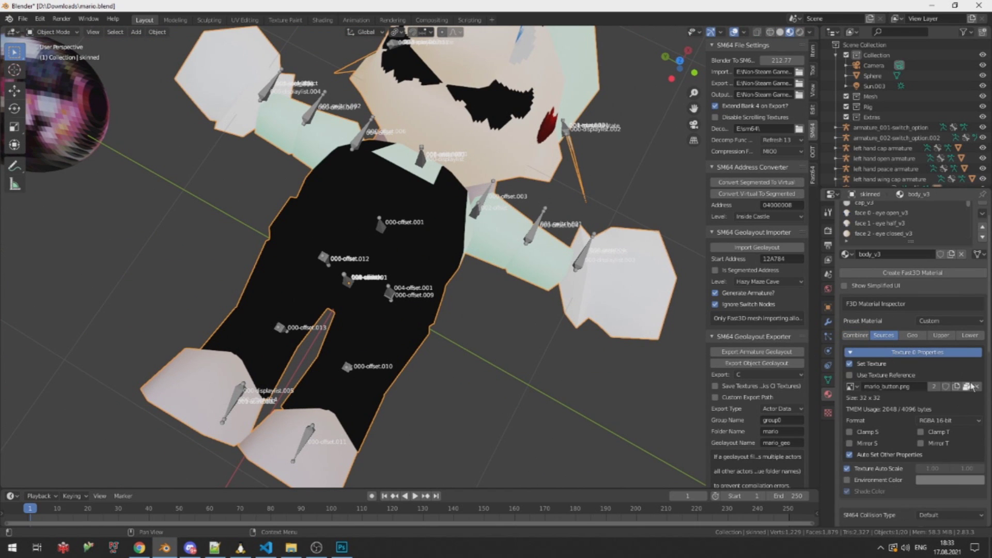
{"action": "left_click", "coordinate": [969, 386]}
{"action": "scroll", "coordinate": [449, 227], "scroll_direction": "down", "scroll_amount": 2}
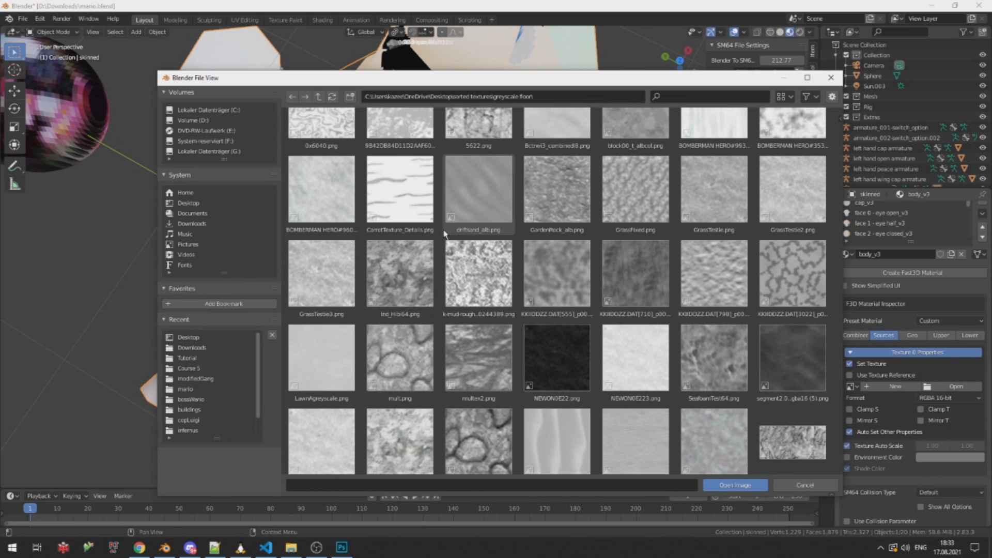
{"action": "scroll", "coordinate": [443, 233], "scroll_direction": "down", "scroll_amount": 1}
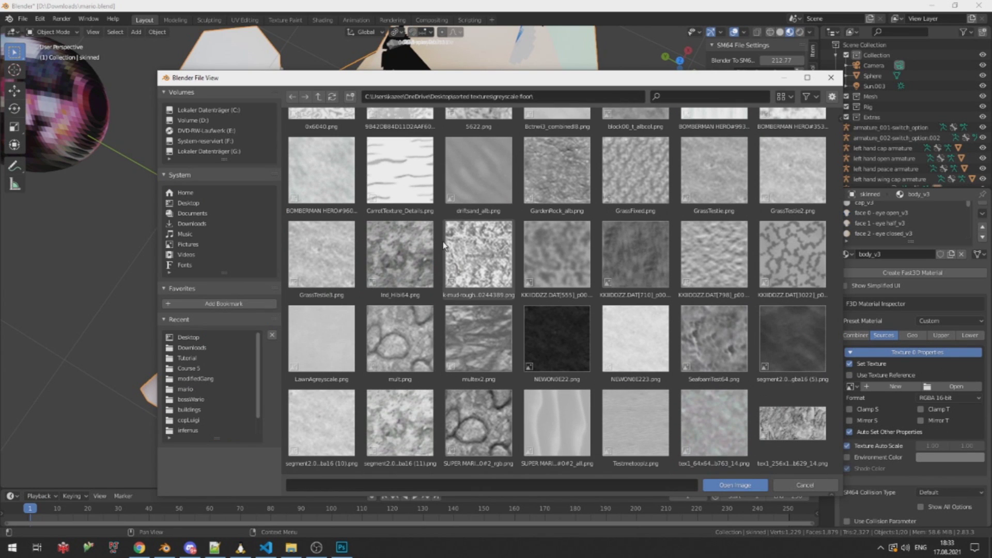
{"action": "double_click", "coordinate": [411, 417]}
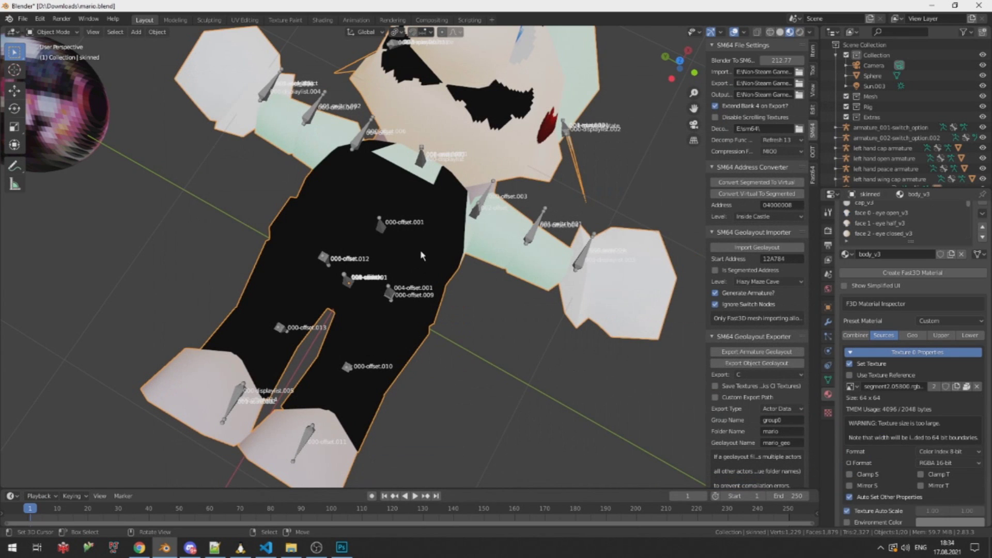
Put the skinned mesh into Vertex Paint mode with the overalls in view
{"action": "middle_click_drag", "start_coordinate": [404, 206], "coordinate": [349, 172]}
{"action": "key", "text": "v"}
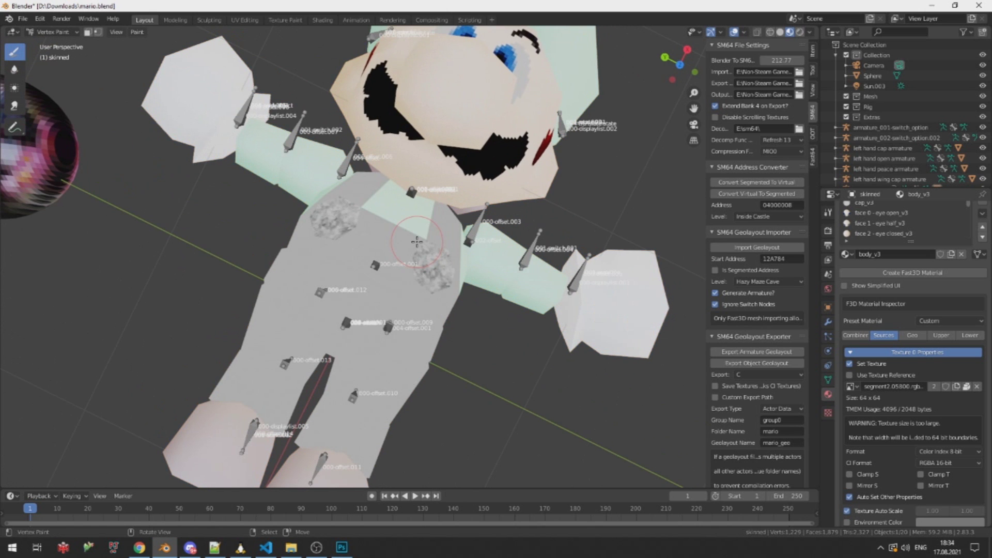
{"action": "mouse_move", "coordinate": [363, 229]}
{"action": "middle_mouse_down"}
{"action": "mouse_move", "coordinate": [359, 238]}
{"action": "mouse_move", "coordinate": [385, 232]}
{"action": "middle_mouse_up"}
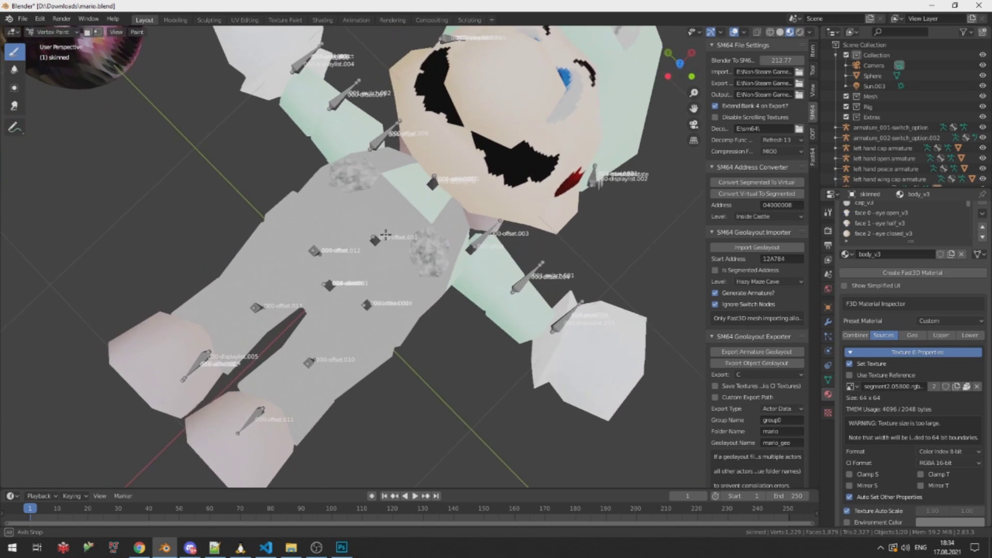
Unwrap the selected torso faces of the overalls in Edit Mode with Smart UV Project
{"action": "key", "text": "Tab"}
{"action": "key", "text": "u"}
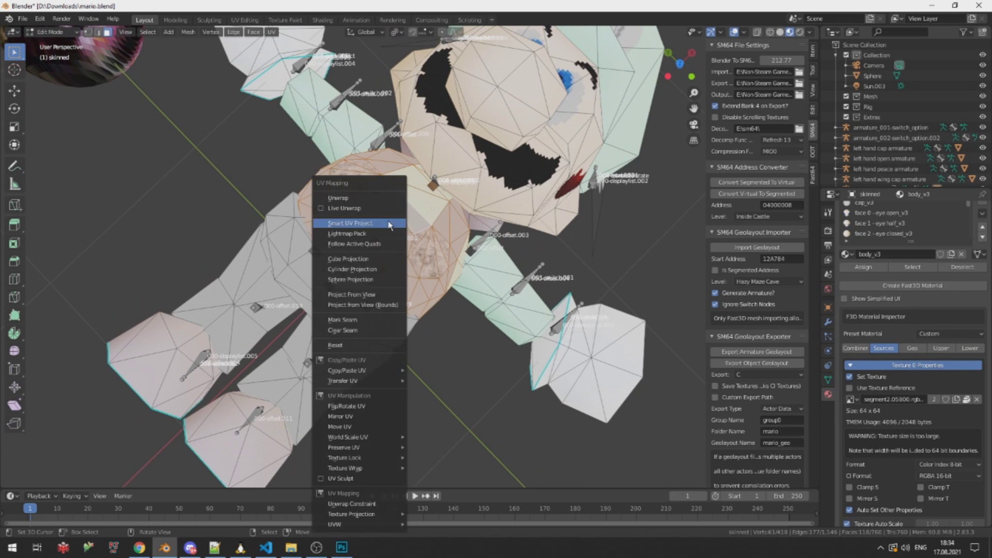
{"action": "left_click", "coordinate": [388, 222]}
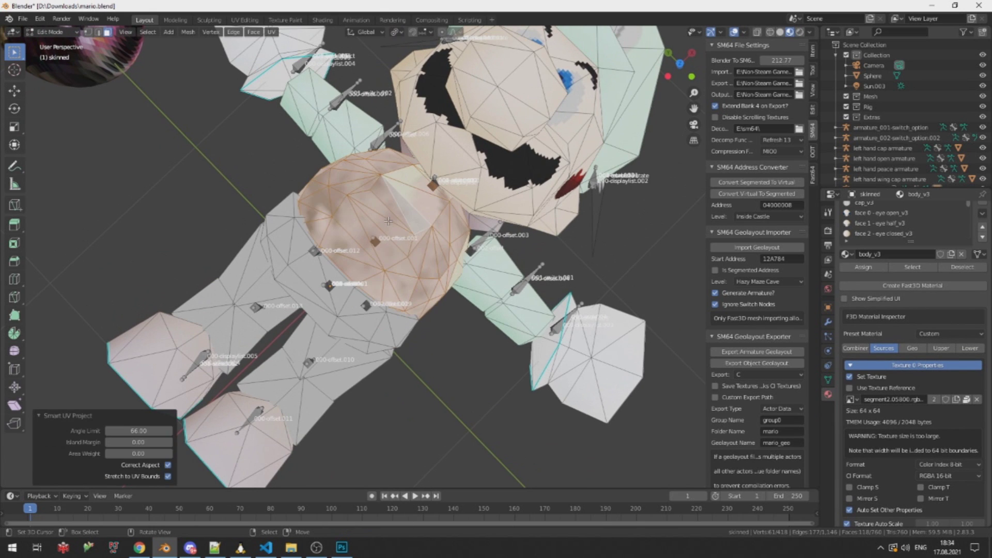
{"action": "key", "text": "Tab"}
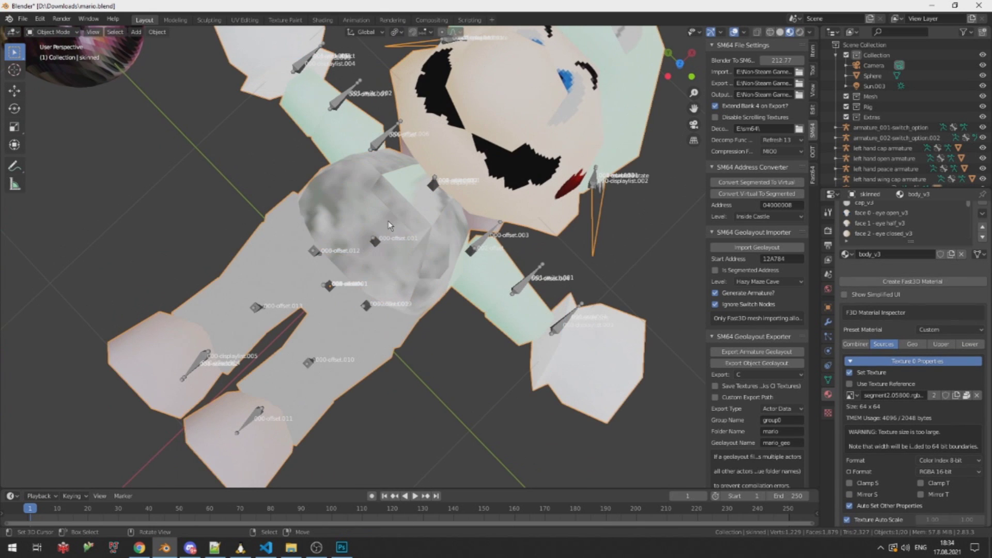
{"action": "middle_click_drag", "start_coordinate": [392, 228], "coordinate": [394, 243]}
In Vertex Paint mode, enable face selection masking and fill the selected torso faces with light green
{"action": "key", "text": "Tab"}
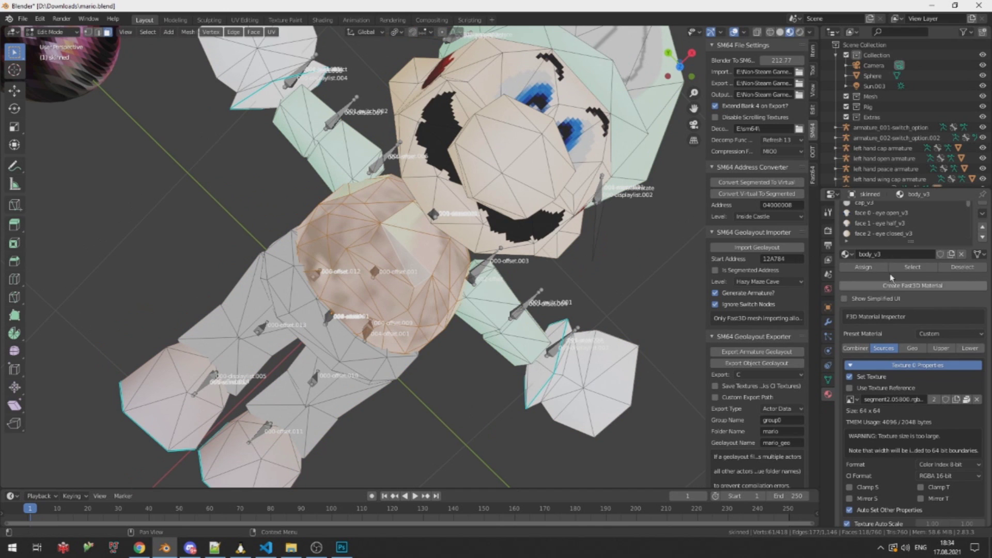
{"action": "scroll", "coordinate": [888, 333], "scroll_direction": "up", "scroll_amount": 1}
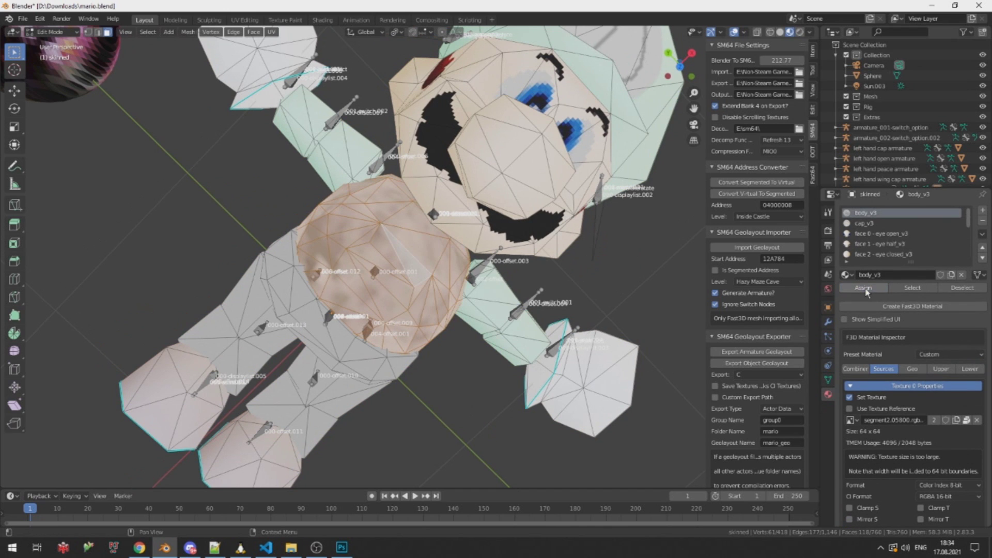
{"action": "key", "text": "Tab"}
{"action": "key", "text": "v"}
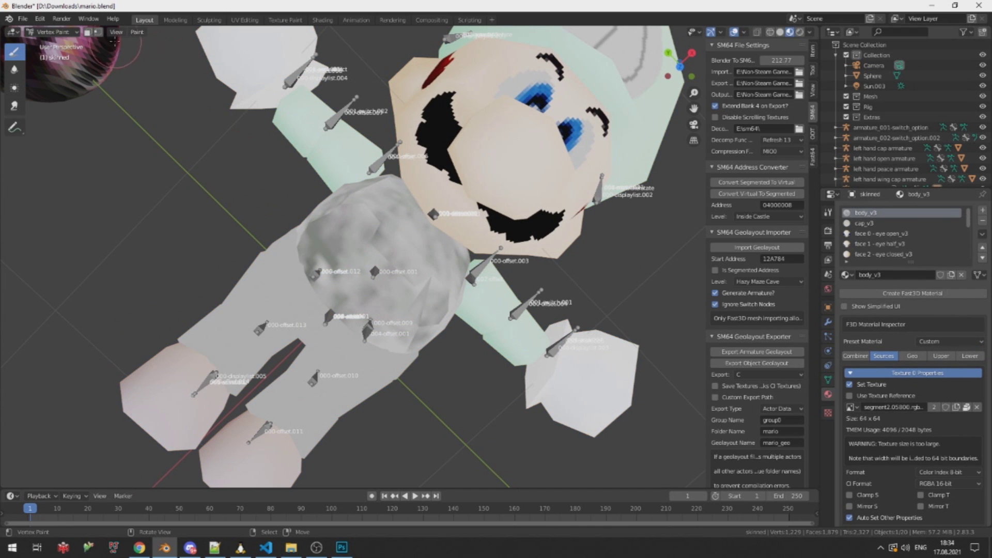
{"action": "left_click", "coordinate": [98, 32]}
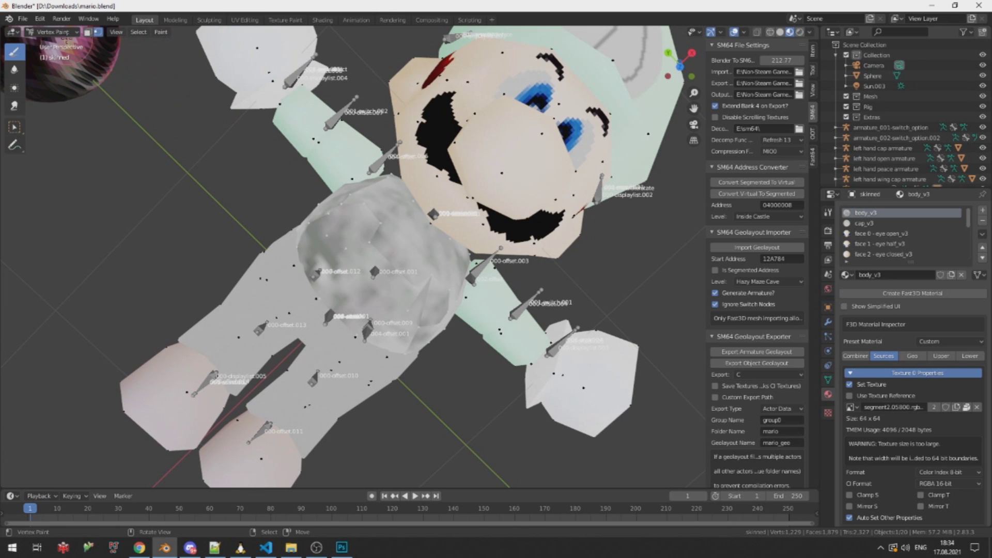
{"action": "left_click", "coordinate": [809, 72]}
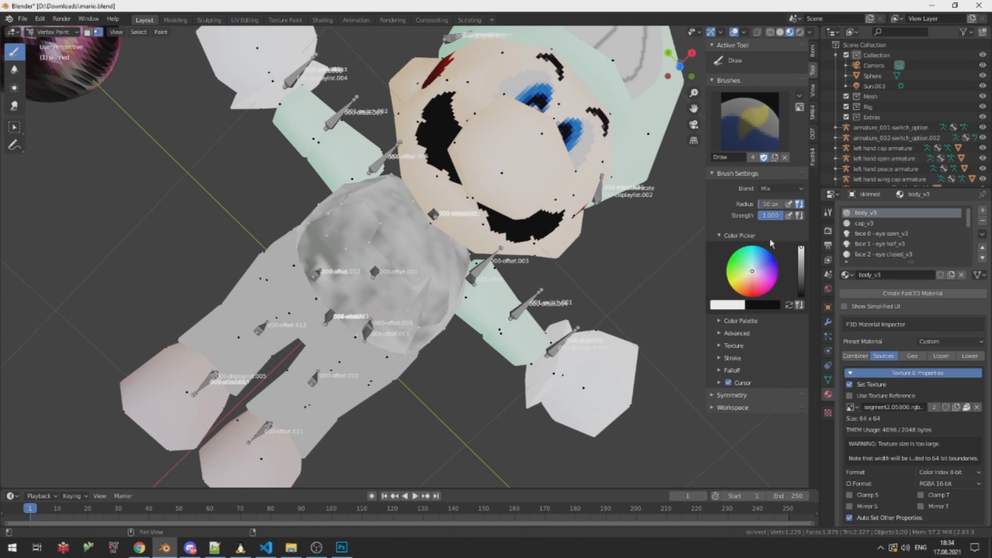
{"action": "left_click_drag", "start_coordinate": [748, 268], "coordinate": [750, 267]}
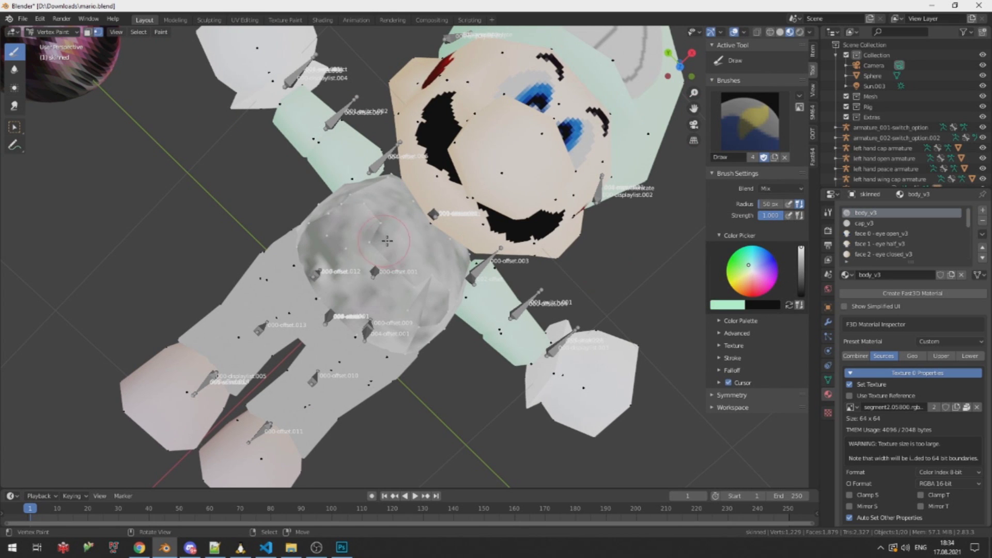
{"action": "key", "text": "shift+k"}
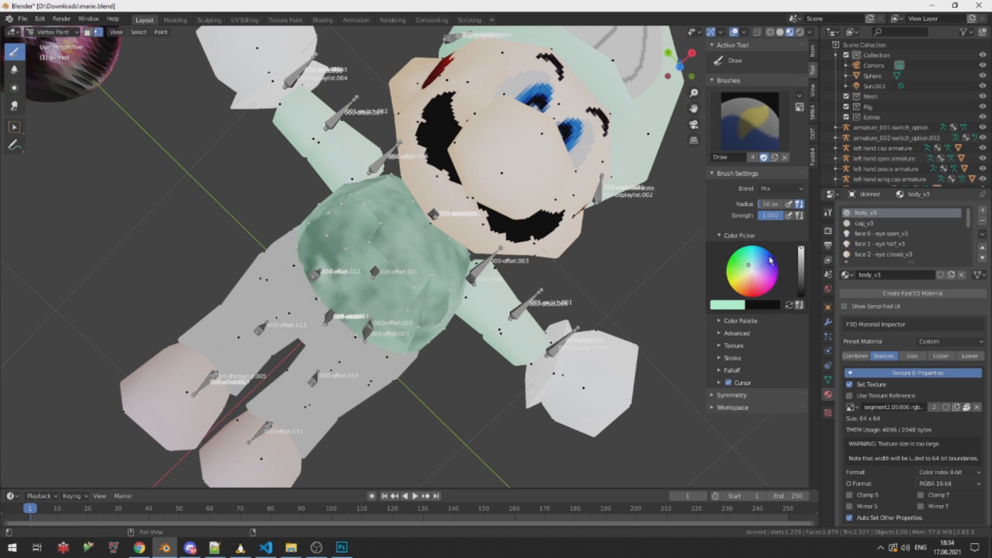
Darken the green brush color and refill the overalls faces with it, then return the mesh to Object Mode
{"action": "left_click", "coordinate": [802, 265]}
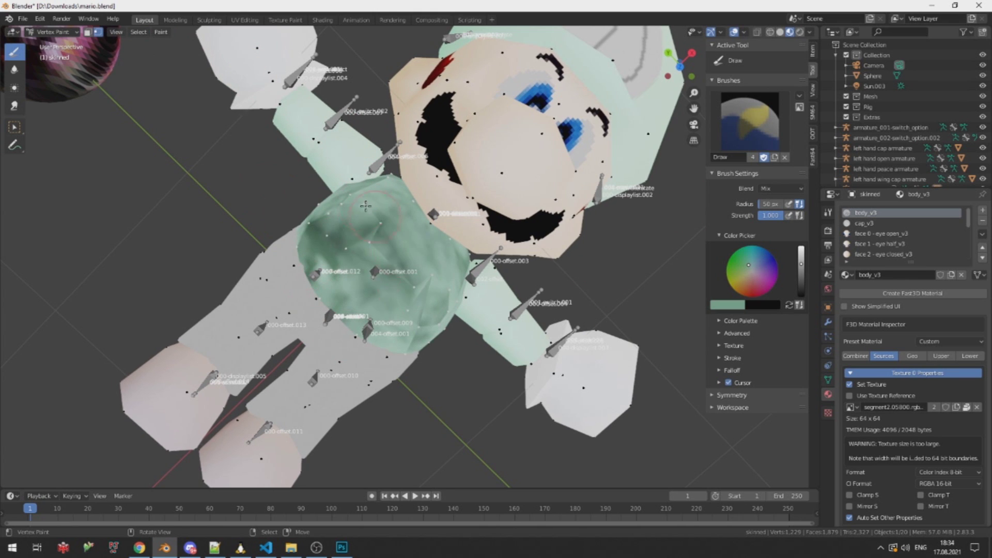
{"action": "key", "text": "shift+k"}
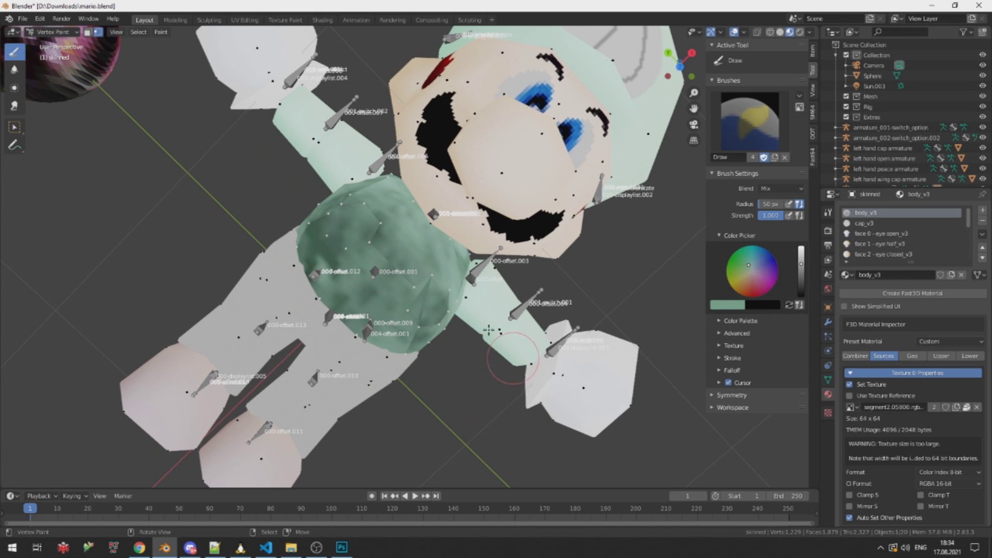
{"action": "key", "text": "v"}
{"action": "scroll", "coordinate": [517, 274], "scroll_direction": "down", "scroll_amount": 3}
{"action": "mouse_move", "coordinate": [511, 276]}
{"action": "middle_mouse_down"}
{"action": "mouse_move", "coordinate": [475, 305]}
{"action": "mouse_move", "coordinate": [474, 401]}
{"action": "mouse_move", "coordinate": [417, 348]}
{"action": "middle_mouse_up"}
{"action": "scroll", "coordinate": [476, 310], "scroll_direction": "up", "scroll_amount": 2}
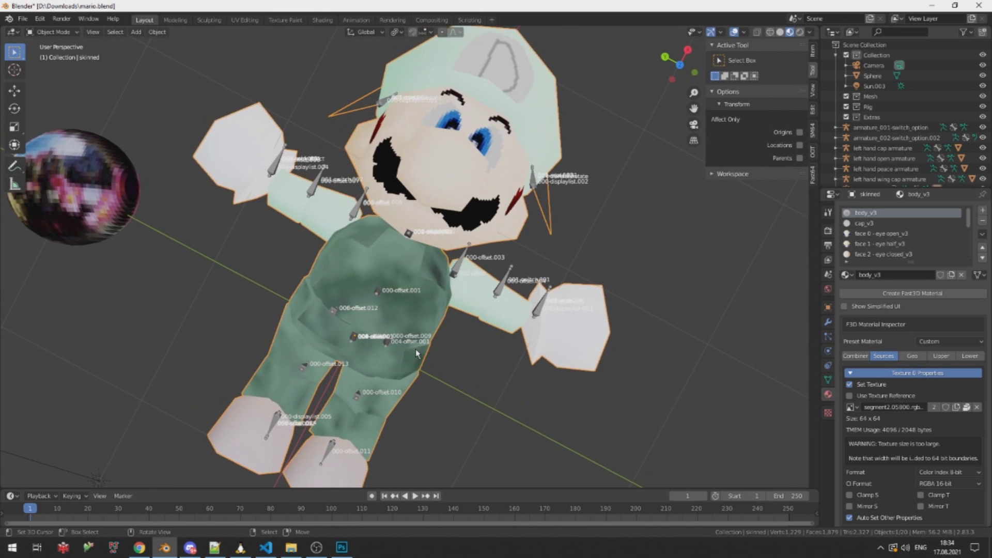
{"action": "scroll", "coordinate": [415, 349], "scroll_direction": "up", "scroll_amount": 2}
{"action": "scroll", "coordinate": [455, 376], "scroll_direction": "down", "scroll_amount": 1}
{"action": "scroll", "coordinate": [344, 398], "scroll_direction": "up", "scroll_amount": 1}
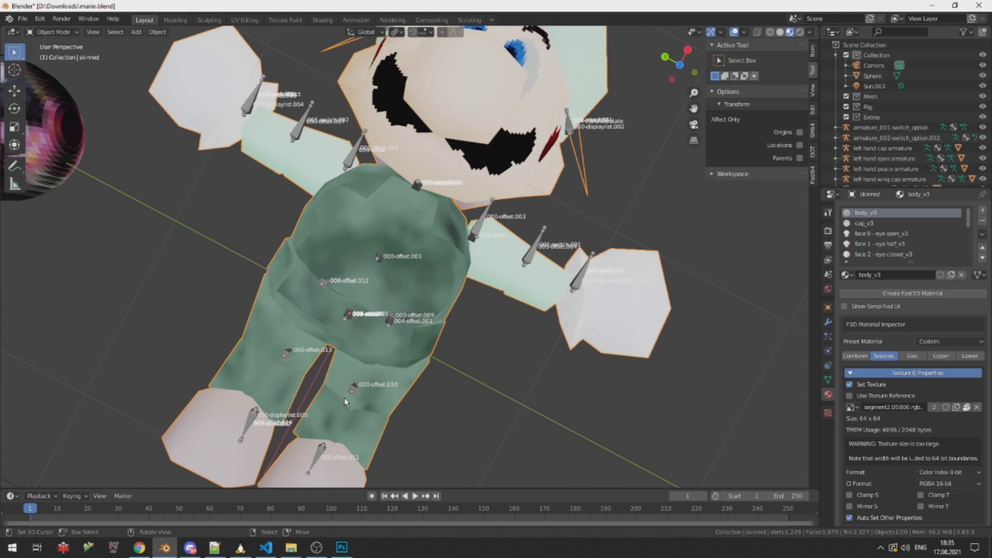
{"action": "scroll", "coordinate": [373, 331], "scroll_direction": "down", "scroll_amount": 2}
{"action": "scroll", "coordinate": [384, 399], "scroll_direction": "up", "scroll_amount": 2}
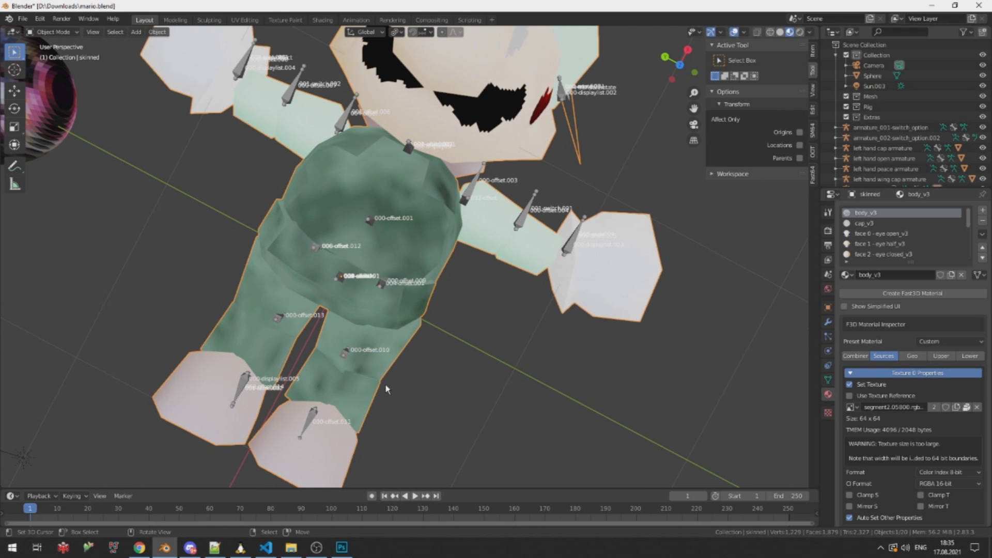
Select the linked upper-leg faces of both legs and assign a new Fast3D material to them
{"action": "key", "text": "Tab"}
{"action": "left_click", "coordinate": [373, 338]}
{"action": "left_click", "coordinate": [293, 293], "text": "shift"}
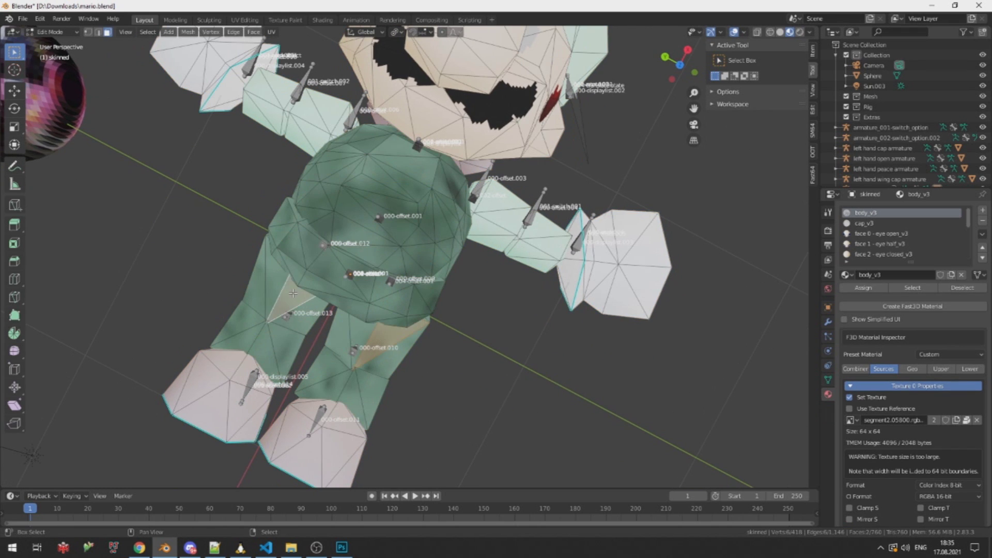
{"action": "key", "text": "ctrl+l"}
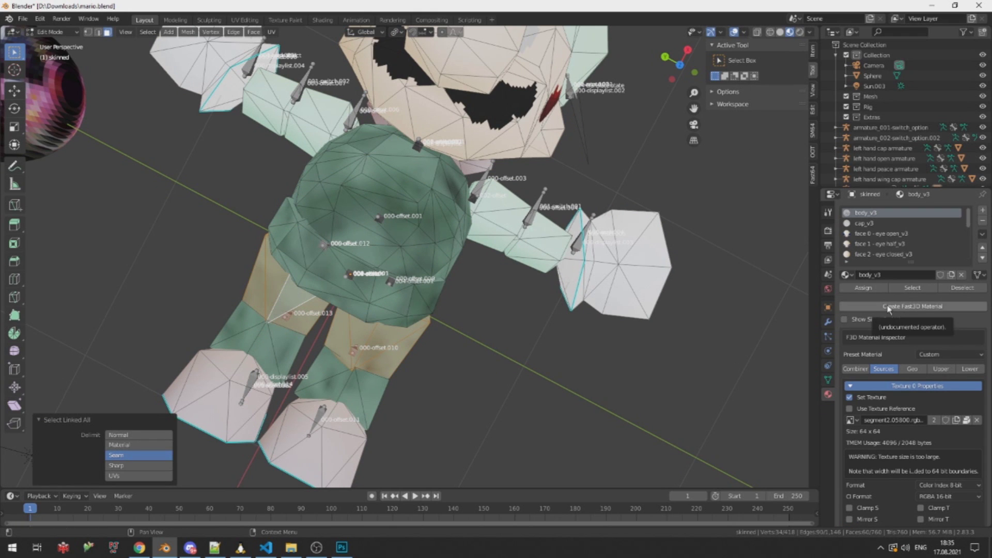
{"action": "left_click", "coordinate": [888, 307]}
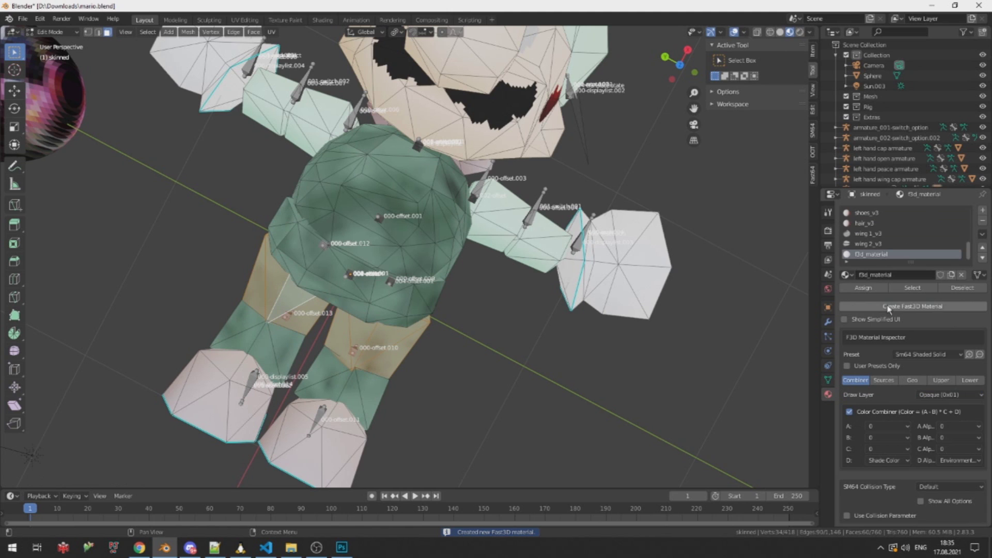
{"action": "left_click", "coordinate": [873, 290]}
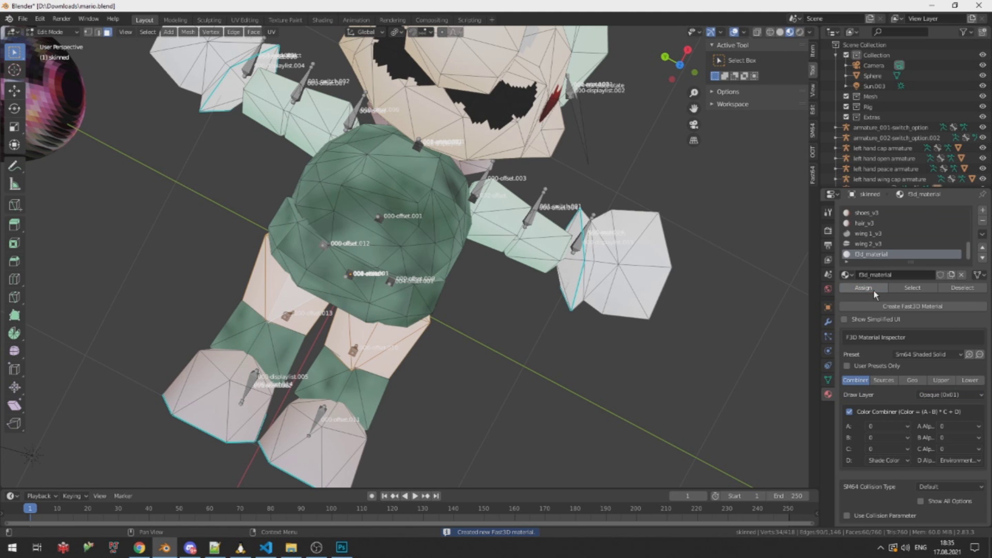
Set the new f3d_material to an Sm64 Vertex Colored texture preset and return to Object Mode
{"action": "left_click", "coordinate": [927, 354]}
{"action": "left_click", "coordinate": [883, 321]}
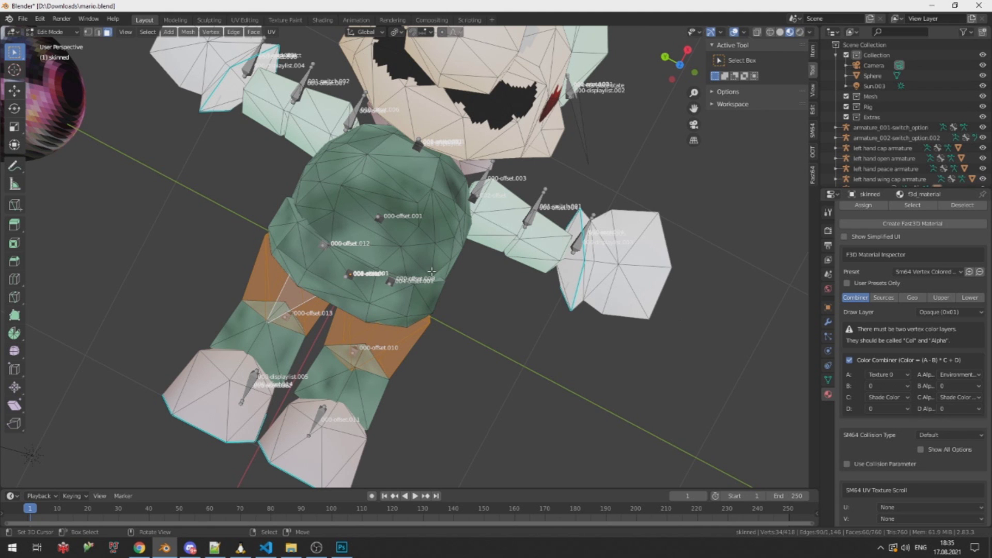
{"action": "key", "text": "Tab"}
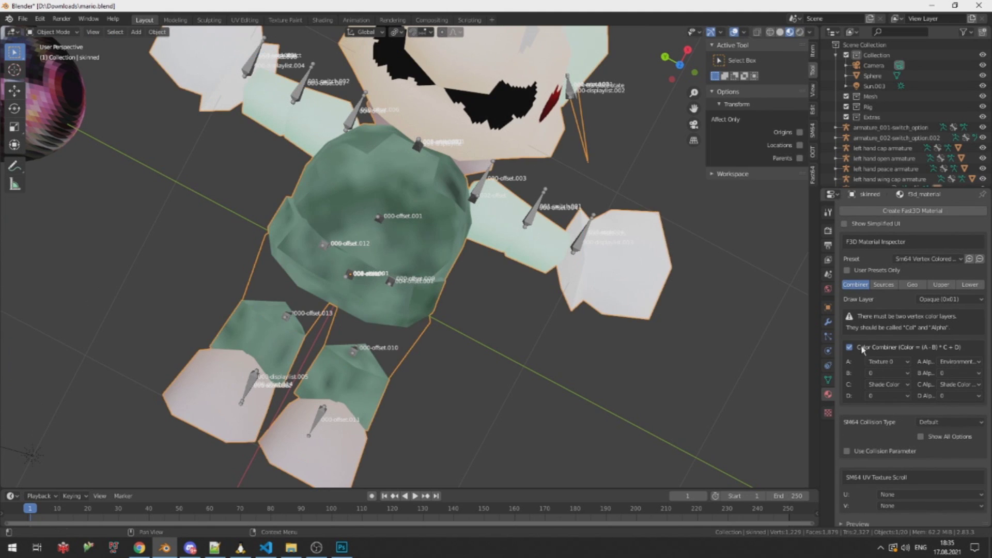
Add a second vertex color layer to the skinned mesh and name it Alpha
{"action": "left_click", "coordinate": [828, 379]}
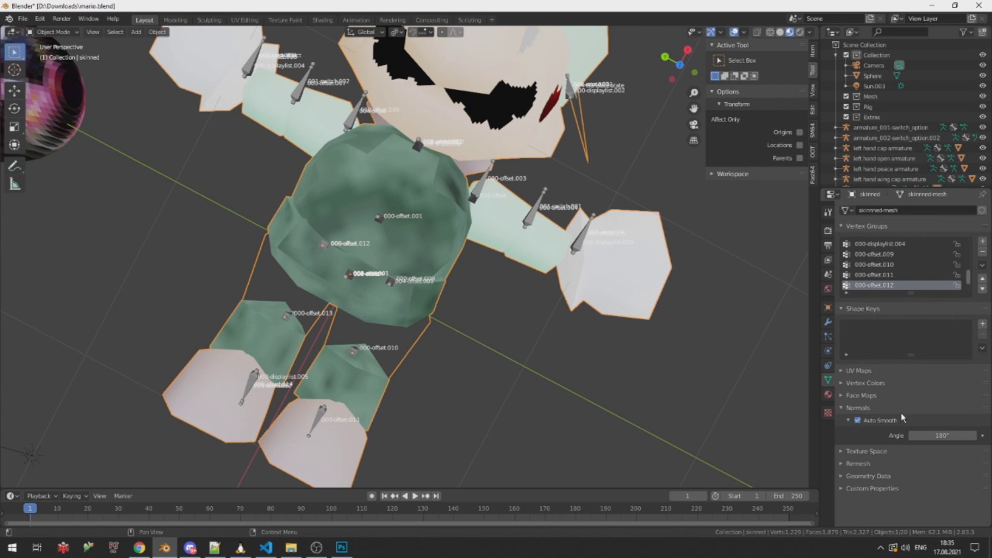
{"action": "left_click", "coordinate": [870, 383]}
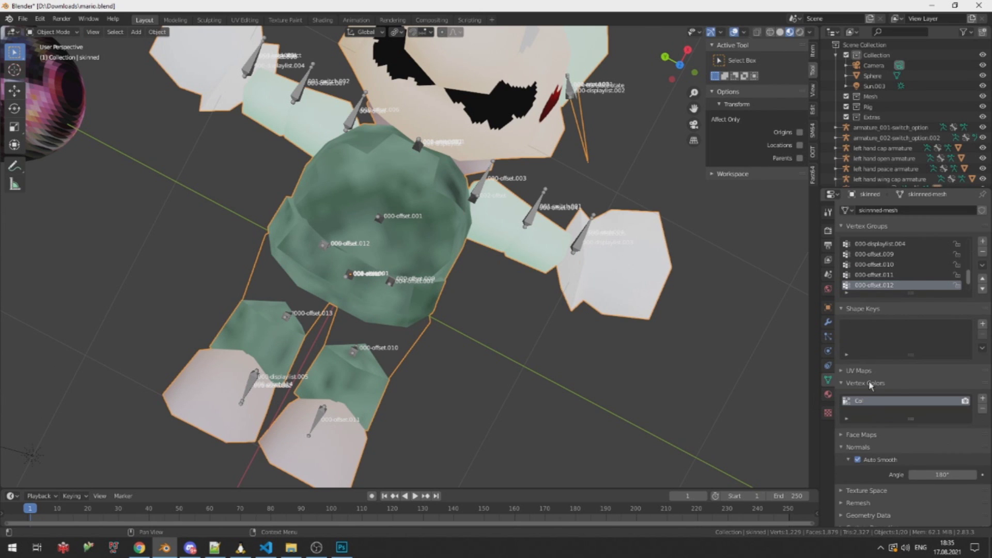
{"action": "left_click", "coordinate": [983, 399]}
{"action": "double_click", "coordinate": [882, 410]}
{"action": "type", "text": "Alpha"}
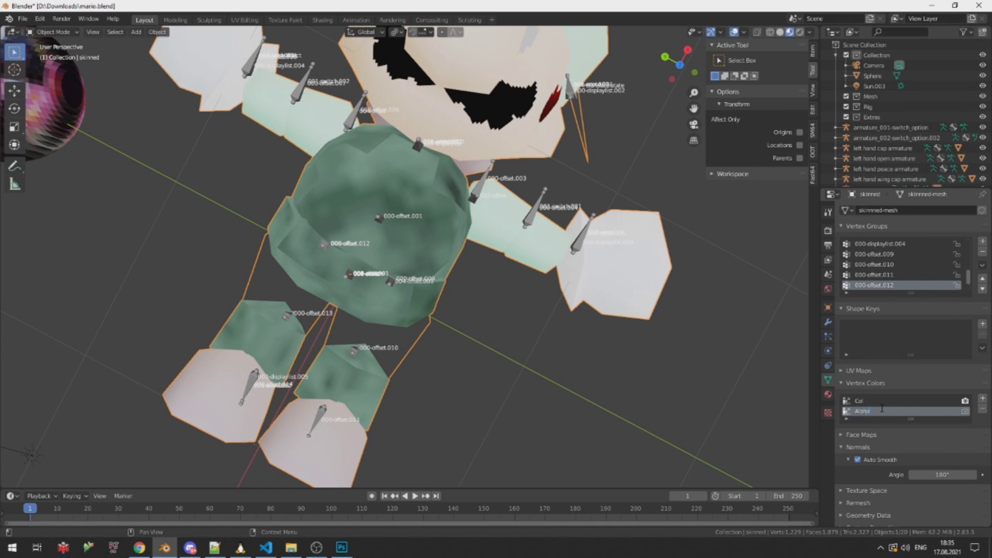
{"action": "key", "text": "Return"}
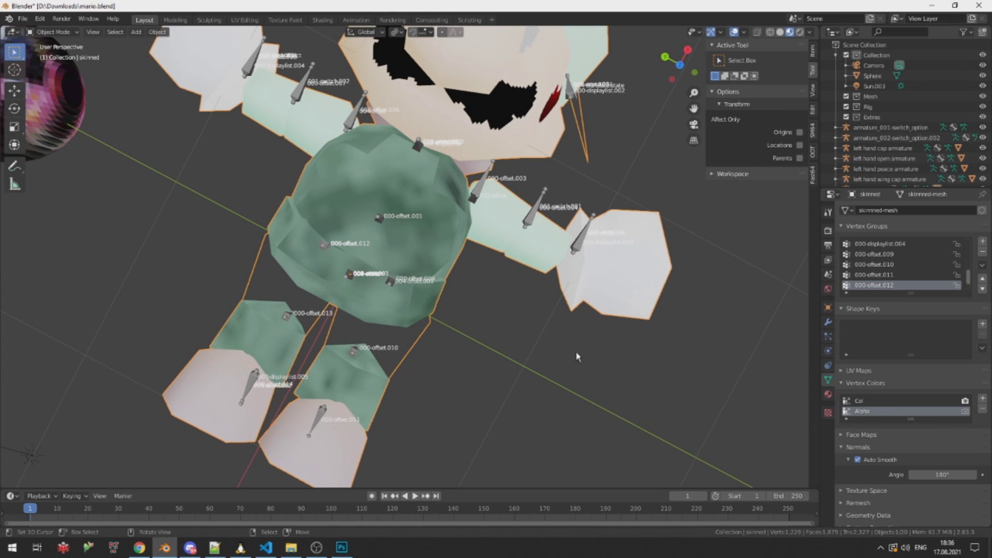
Paint the masked upper-leg faces with bright light green in the Alpha layer, and set the brush color to near white
{"action": "key", "text": "v"}
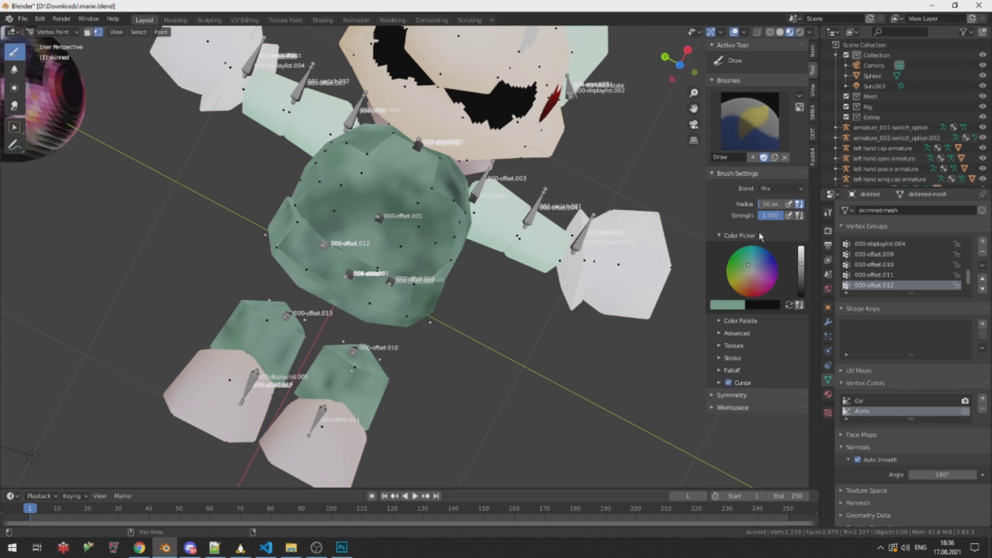
{"action": "left_click_drag", "start_coordinate": [802, 277], "coordinate": [800, 248]}
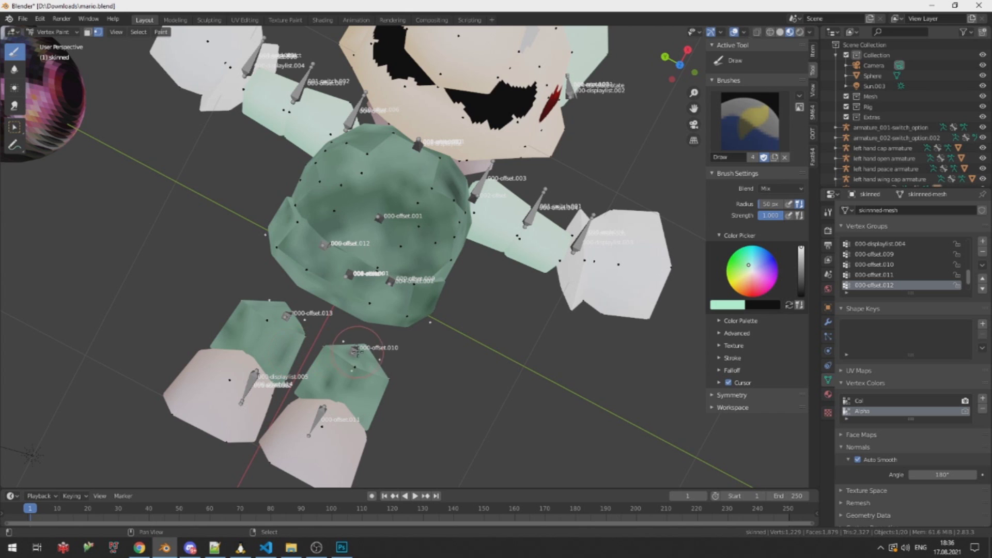
{"action": "left_click_drag", "start_coordinate": [357, 336], "coordinate": [365, 349]}
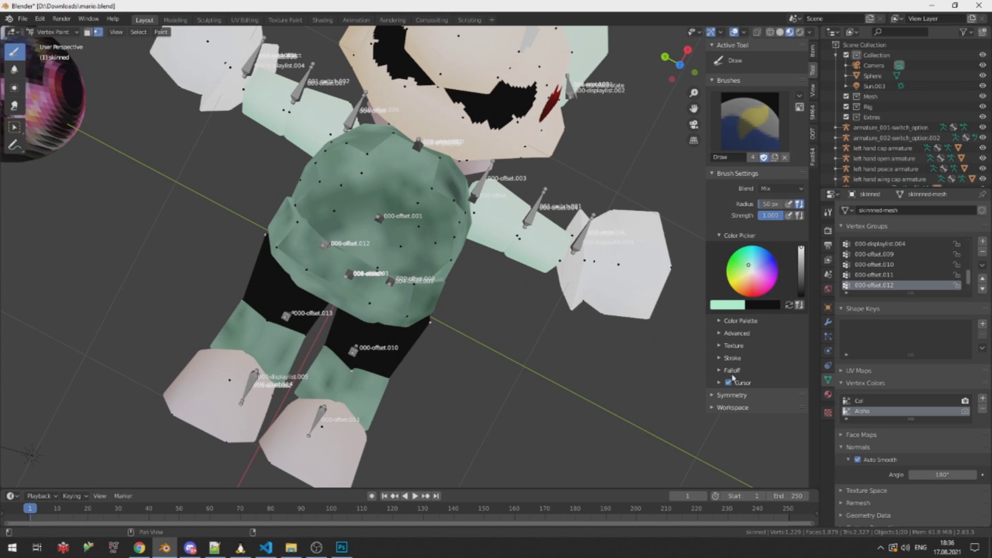
{"action": "left_click", "coordinate": [751, 272]}
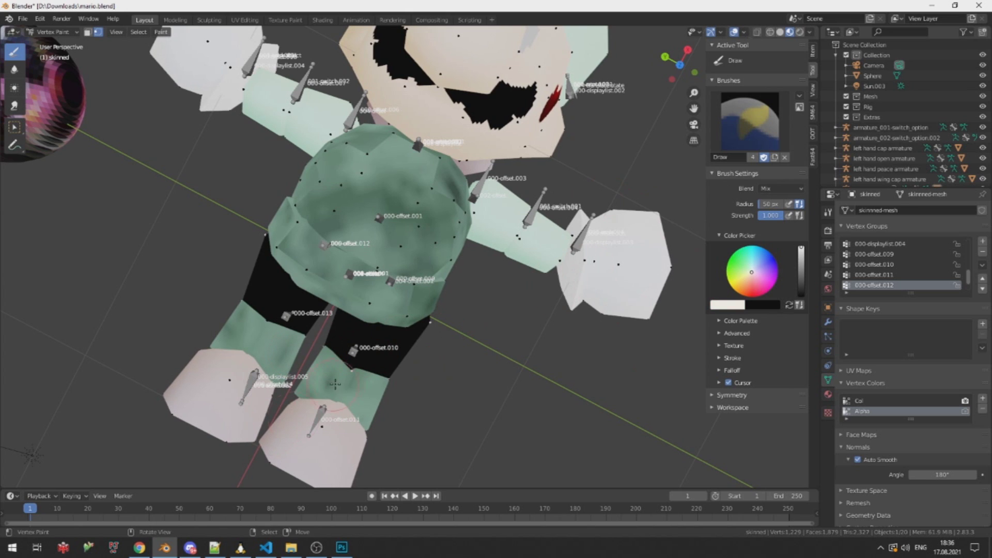
{"action": "middle_click_drag", "start_coordinate": [371, 355], "coordinate": [313, 181]}
{"action": "scroll", "coordinate": [313, 181], "scroll_direction": "up", "scroll_amount": 3}
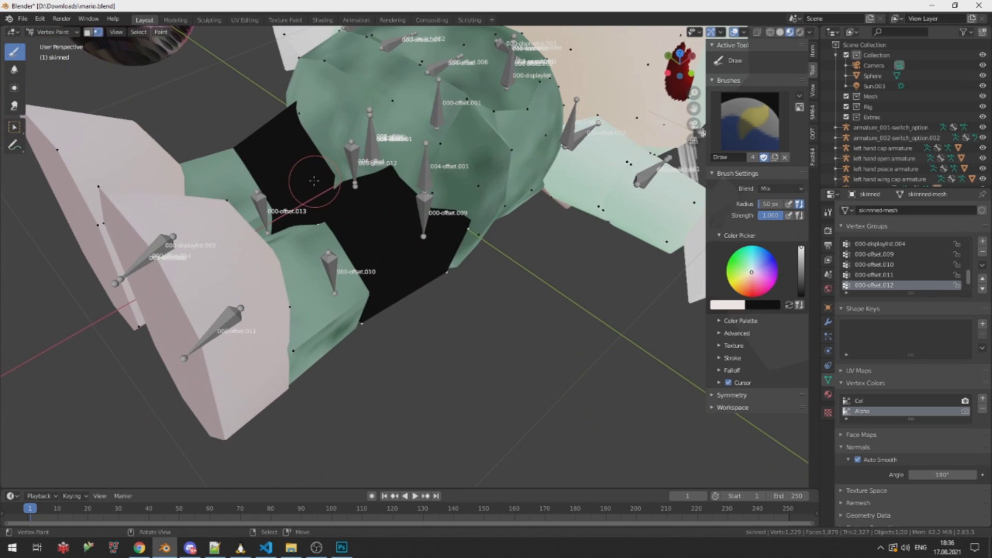
Select the linked lower-leg and shoe geometry of both legs in Edit Mode and delete it
{"action": "key", "text": "Tab"}
{"action": "middle_click_drag", "start_coordinate": [343, 226], "coordinate": [335, 301]}
{"action": "key", "text": "h"}
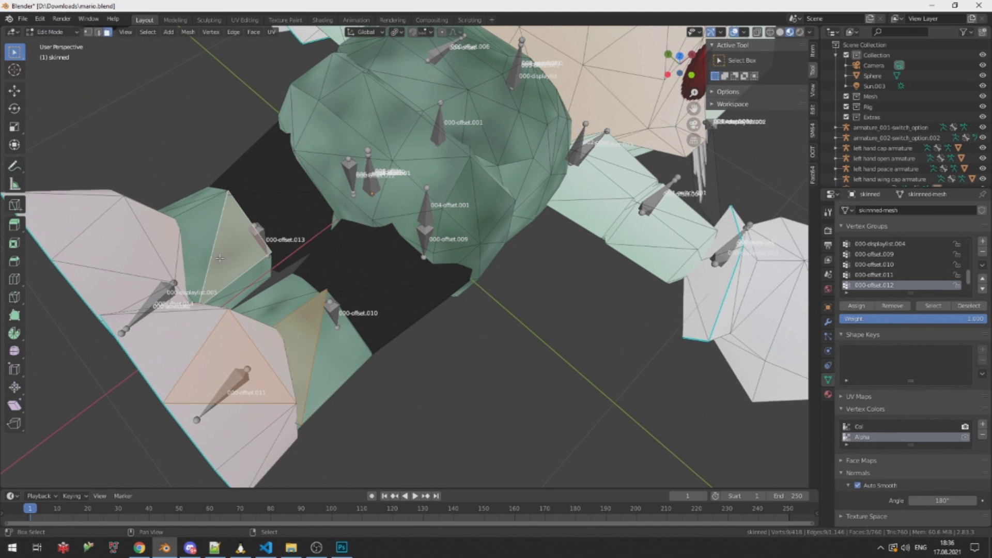
{"action": "left_click", "coordinate": [141, 261]}
{"action": "key", "text": "ctrl+l"}
{"action": "key", "text": "x"}
{"action": "left_click", "coordinate": [141, 261]}
In vertex select mode, select the vertex at the lower end of each upper leg and grow the selection
{"action": "middle_click_drag", "start_coordinate": [141, 262], "coordinate": [301, 178]}
{"action": "key", "text": "ctrl+Tab"}
{"action": "left_click", "coordinate": [301, 156]}
{"action": "left_click", "coordinate": [330, 225]}
{"action": "left_click", "coordinate": [485, 219], "text": "shift"}
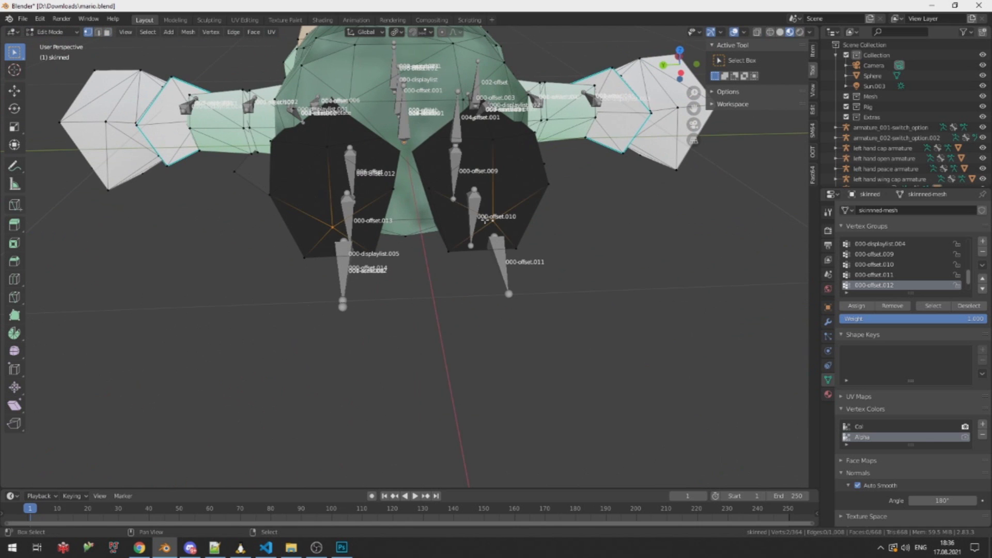
{"action": "key", "text": "ctrl+KP_Add"}
Set the vertex paint brush to black and fill the selected leg ends in the Alpha layer
{"action": "key", "text": "Tab"}
{"action": "mouse_move", "coordinate": [505, 188]}
{"action": "middle_mouse_down"}
{"action": "mouse_move", "coordinate": [436, 201]}
{"action": "mouse_move", "coordinate": [423, 223]}
{"action": "middle_mouse_up"}
{"action": "left_click_drag", "start_coordinate": [801, 269], "coordinate": [800, 302]}
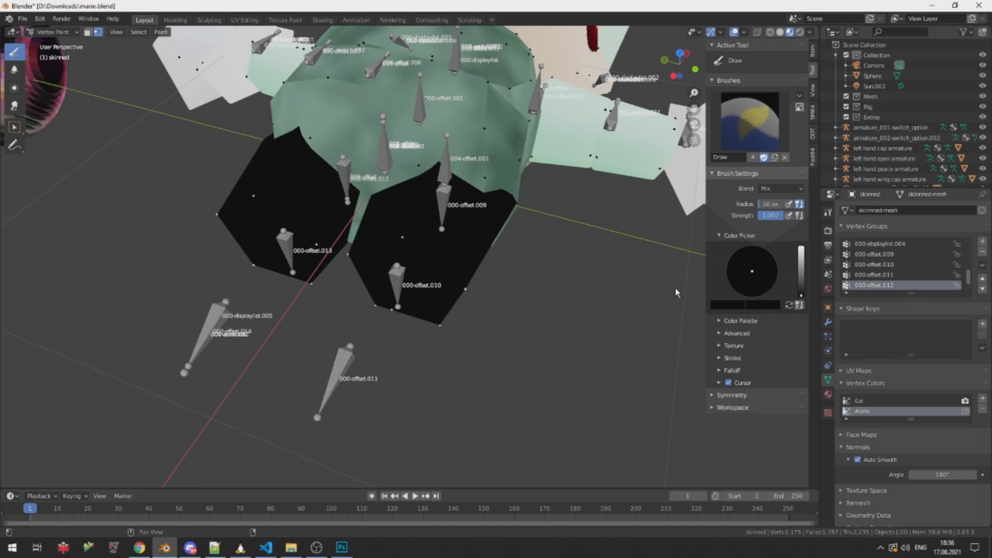
{"action": "middle_click_drag", "start_coordinate": [394, 200], "coordinate": [388, 214]}
{"action": "key", "text": "shift+k"}
In Edit Mode with face selection, select an upper-leg face and set its material's draw layer to Transparent (0x05)
{"action": "mouse_move", "coordinate": [466, 229]}
{"action": "middle_mouse_down"}
{"action": "mouse_move", "coordinate": [442, 257]}
{"action": "mouse_move", "coordinate": [424, 243]}
{"action": "mouse_move", "coordinate": [399, 260]}
{"action": "middle_mouse_up"}
{"action": "key", "text": "ctrl+Tab"}
{"action": "key", "text": "Tab"}
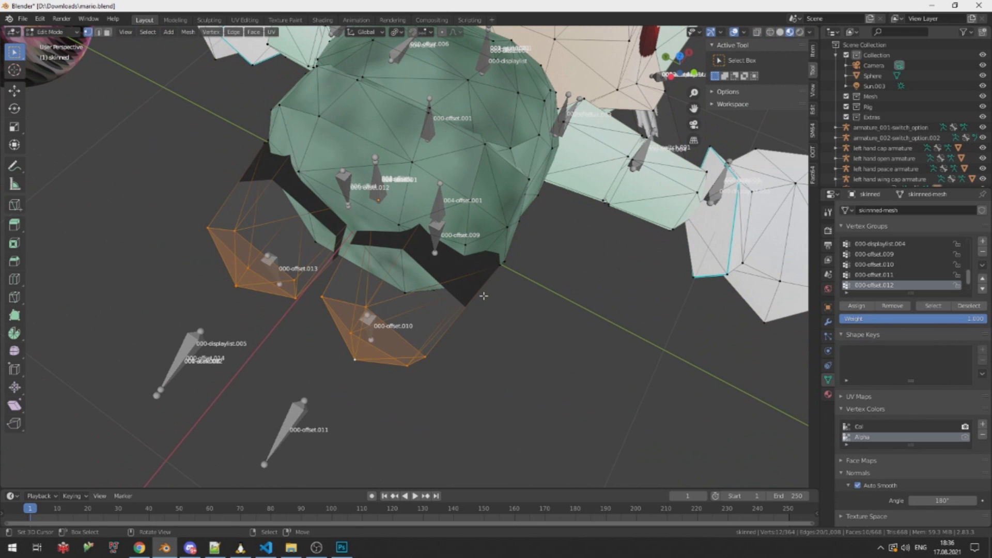
{"action": "left_click", "coordinate": [828, 395]}
{"action": "key", "text": "ctrl+Tab"}
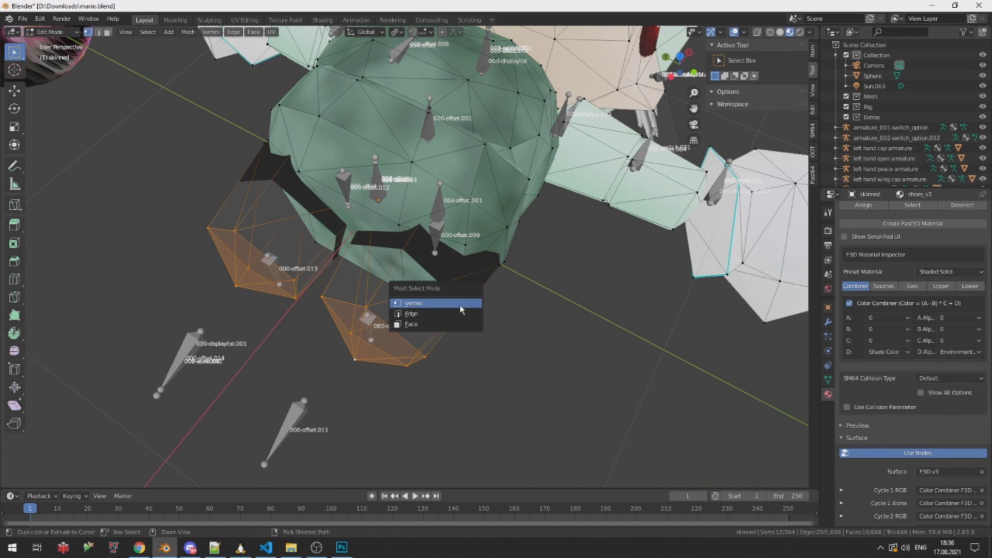
{"action": "left_click", "coordinate": [429, 315]}
{"action": "key", "text": "ctrl+Tab"}
{"action": "left_click", "coordinate": [399, 340]}
{"action": "left_click", "coordinate": [416, 325]}
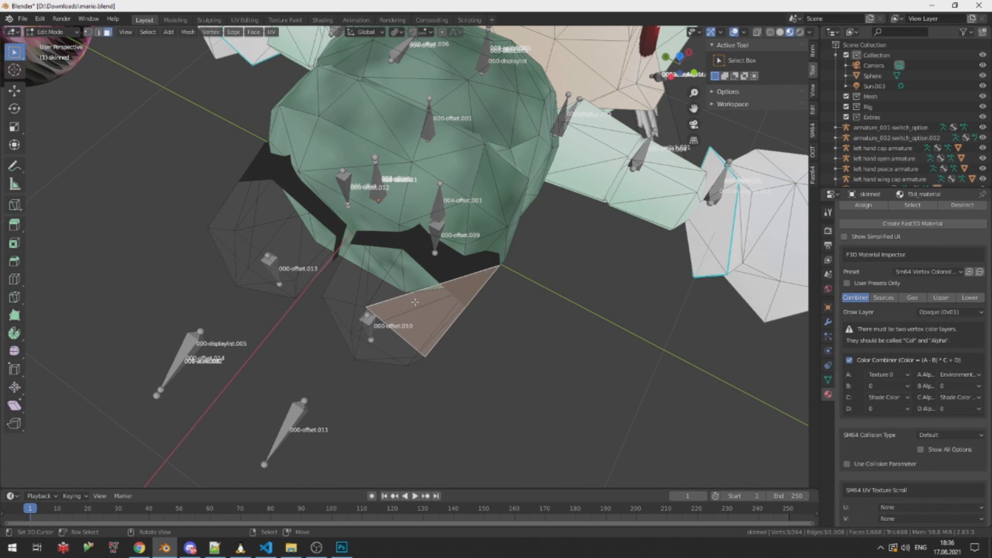
{"action": "left_click", "coordinate": [926, 313]}
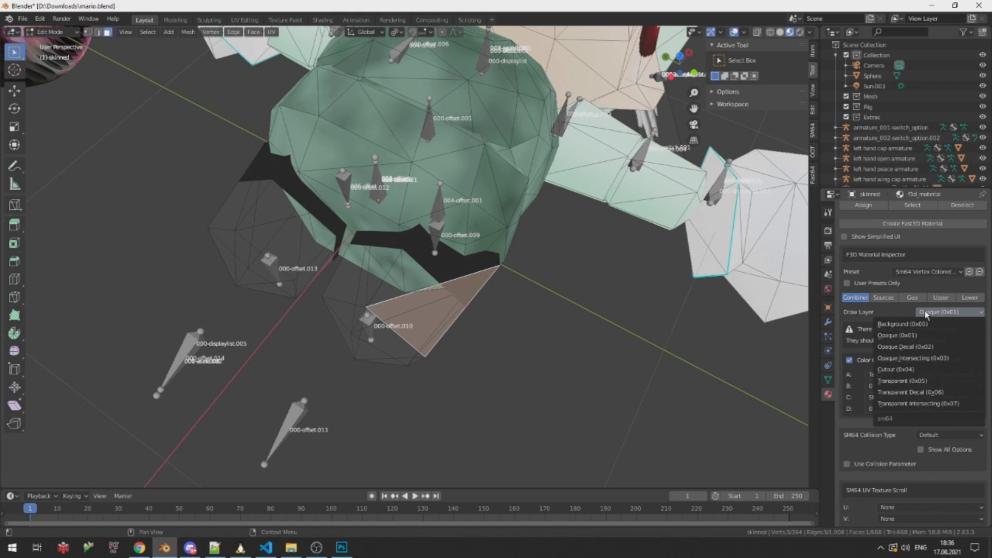
{"action": "left_click", "coordinate": [921, 381]}
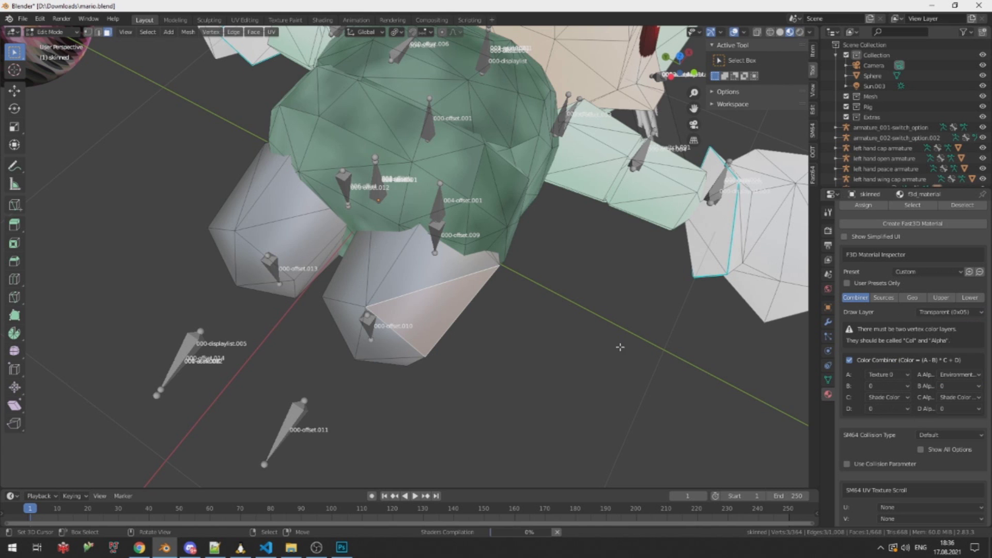
Examine the legs' transparency from several angles in both Object Mode and Edit Mode
{"action": "middle_click_drag", "start_coordinate": [457, 274], "coordinate": [438, 267]}
{"action": "scroll", "coordinate": [439, 267], "scroll_direction": "down", "scroll_amount": 5}
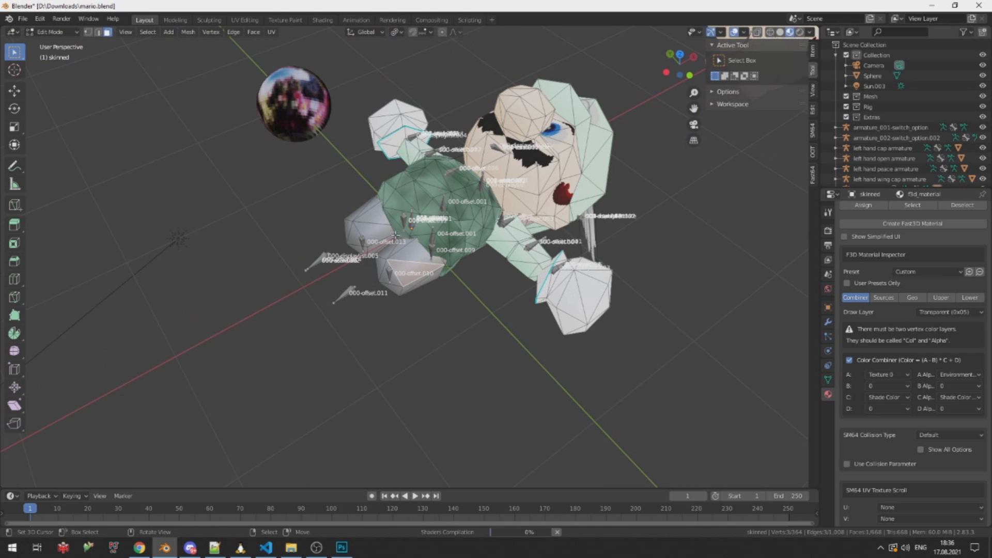
{"action": "scroll", "coordinate": [438, 267], "scroll_direction": "up", "scroll_amount": 5}
{"action": "scroll", "coordinate": [454, 302], "scroll_direction": "down", "scroll_amount": 4}
{"action": "key", "text": "Tab"}
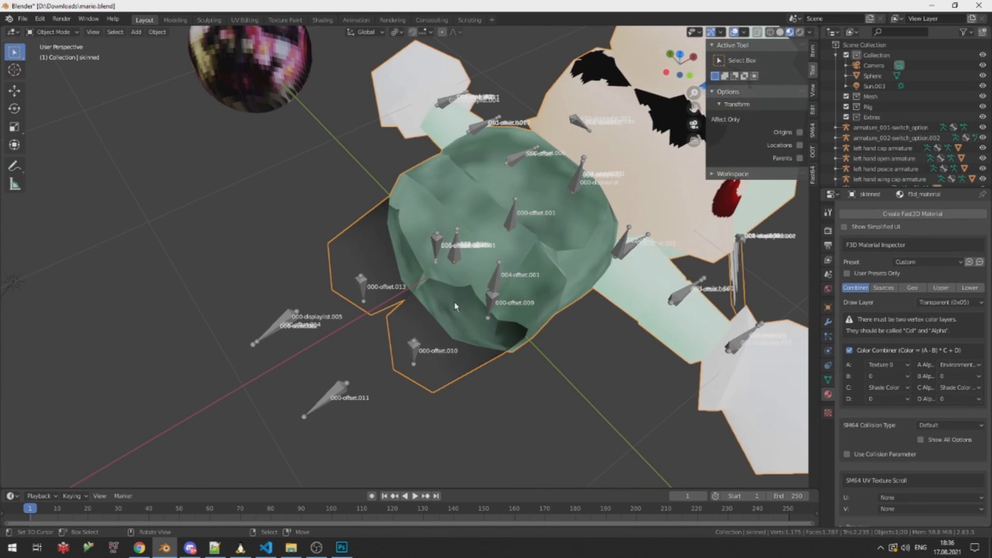
{"action": "scroll", "coordinate": [362, 283], "scroll_direction": "up", "scroll_amount": 3}
{"action": "key", "text": "Tab"}
{"action": "scroll", "coordinate": [362, 256], "scroll_direction": "up", "scroll_amount": 5}
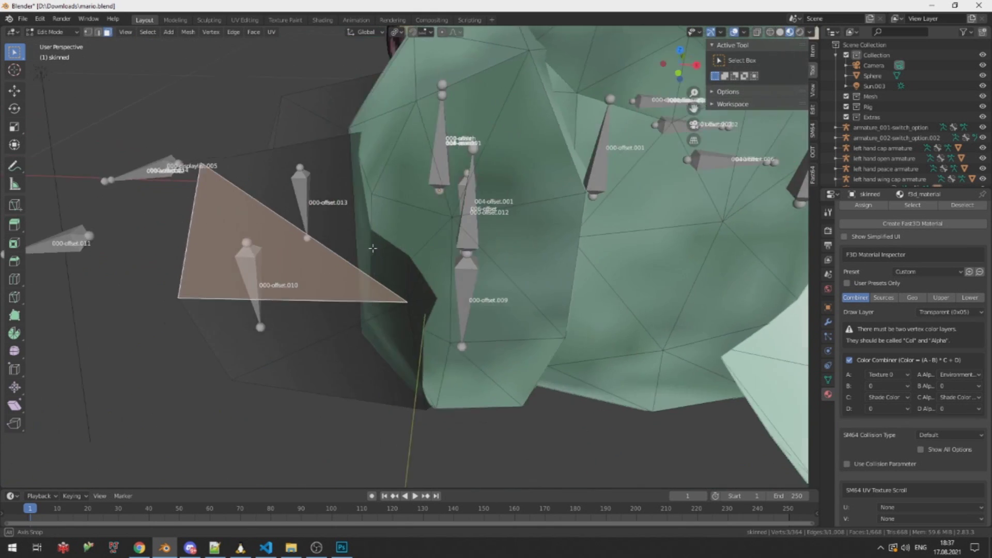
{"action": "middle_click_drag", "start_coordinate": [373, 248], "coordinate": [407, 264]}
{"action": "scroll", "coordinate": [408, 264], "scroll_direction": "down", "scroll_amount": 4}
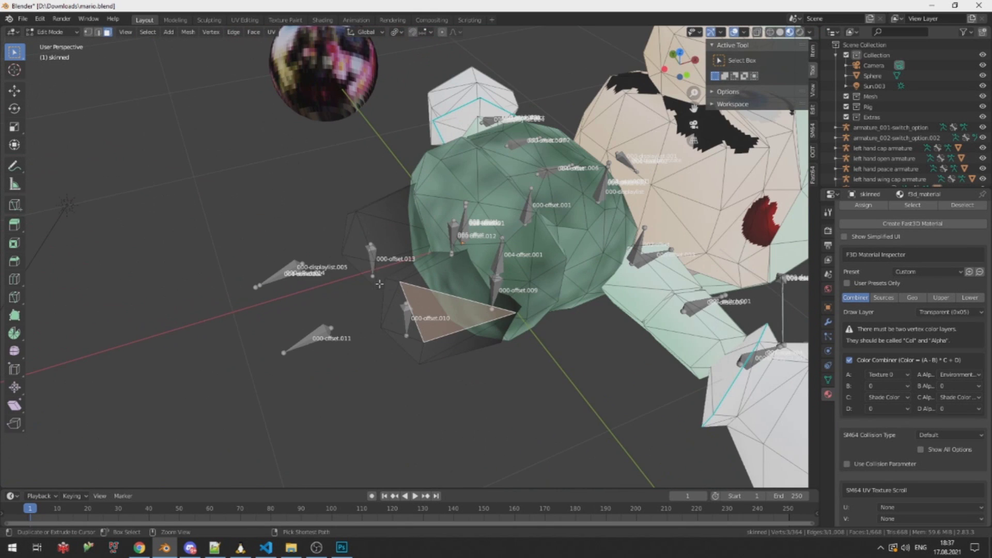
Select the end vertex of each leg, grow the selection and move it along the X axis to lengthen both legs
{"action": "key", "text": "ctrl+Tab"}
{"action": "left_click", "coordinate": [369, 257]}
{"action": "right_click", "coordinate": [342, 254]}
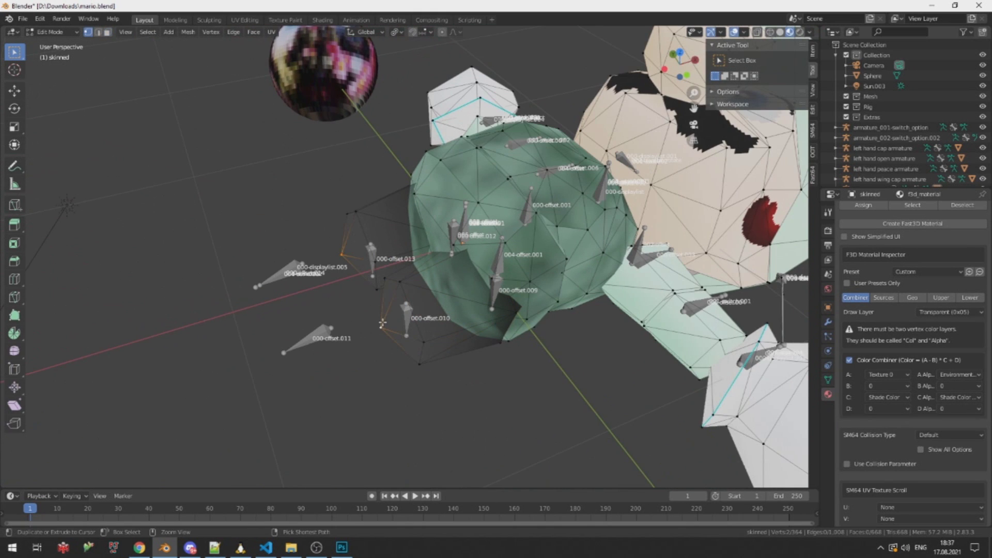
{"action": "key", "text": "ctrl+KP_Add"}
{"action": "key", "text": "g"}
{"action": "key", "text": "y"}
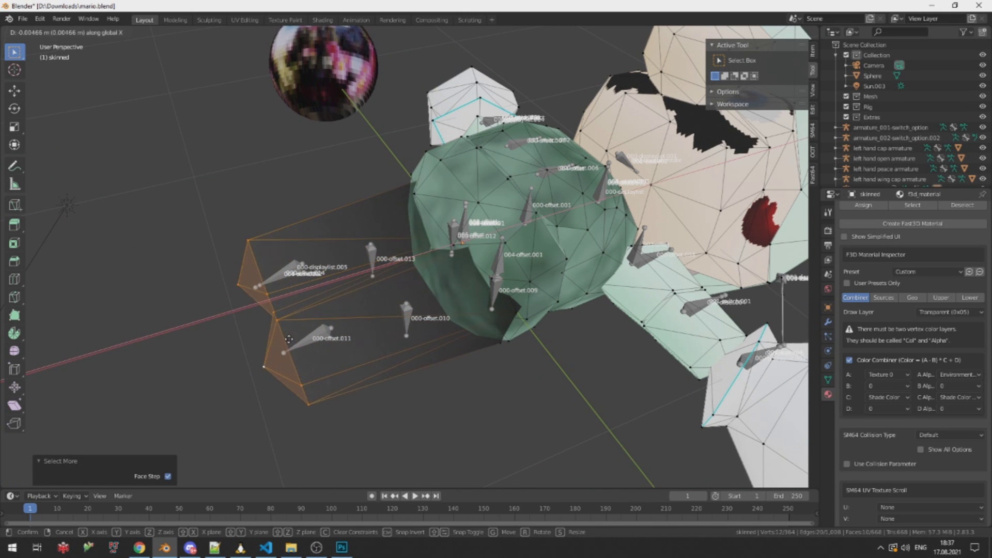
{"action": "left_click", "coordinate": [275, 309]}
{"action": "key", "text": "Tab"}
{"action": "middle_click_drag", "start_coordinate": [275, 309], "coordinate": [460, 343]}
{"action": "key", "text": "Tab"}
{"action": "scroll", "coordinate": [459, 343], "scroll_direction": "up", "scroll_amount": 3}
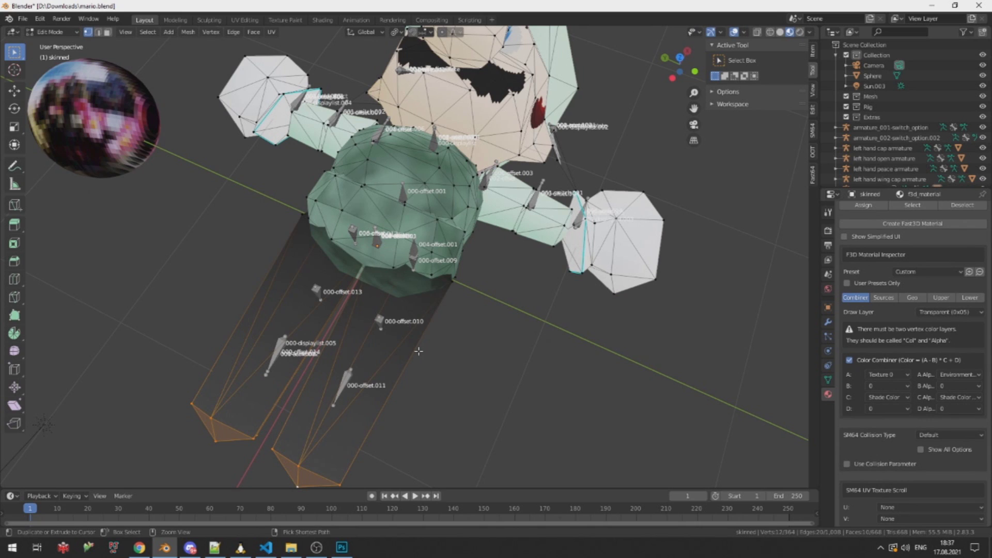
Select all linked leg geometry and load the brick image 0000C160_64x32_rgba16.png as the leg material's Texture 0
{"action": "key", "text": "ctrl+l"}
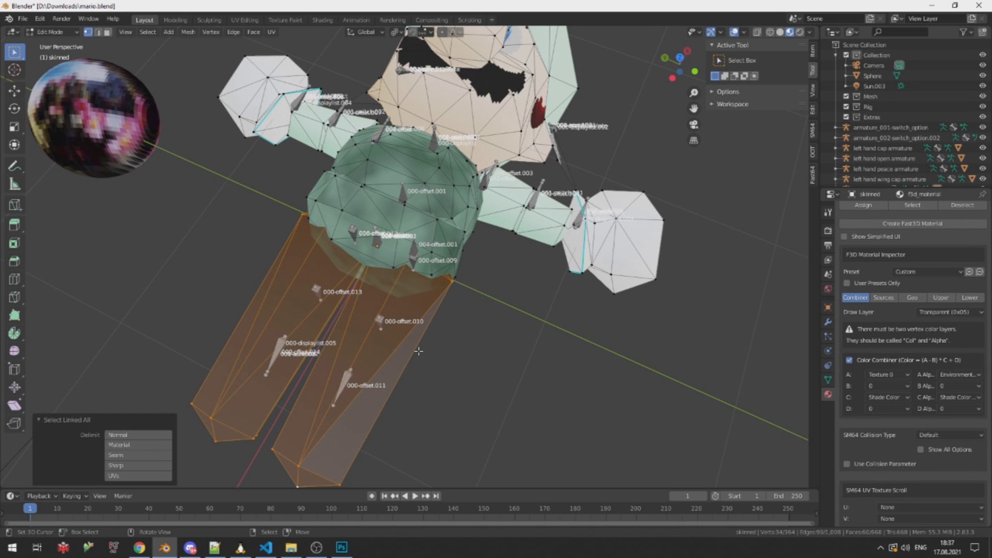
{"action": "left_click", "coordinate": [883, 298]}
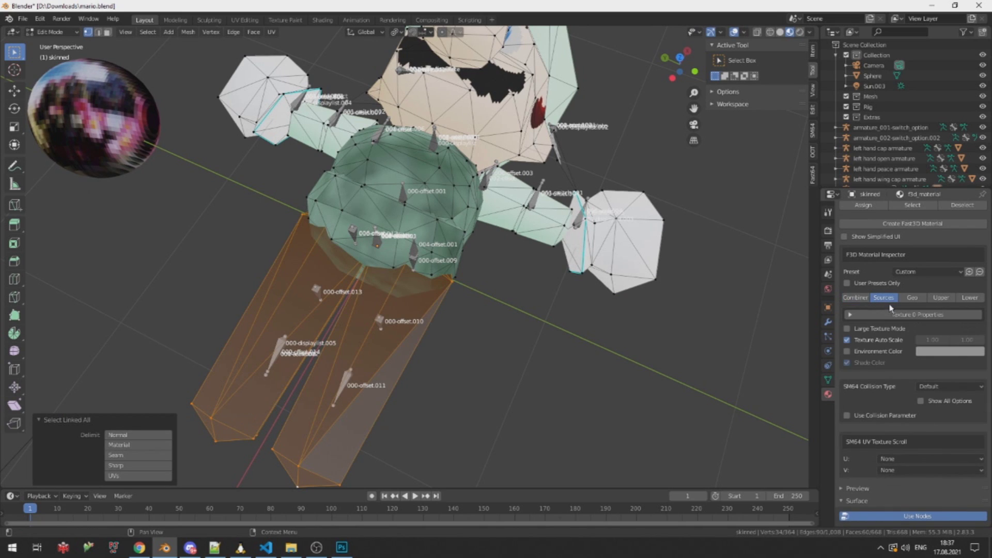
{"action": "left_click", "coordinate": [953, 348]}
{"action": "double_click", "coordinate": [568, 144]}
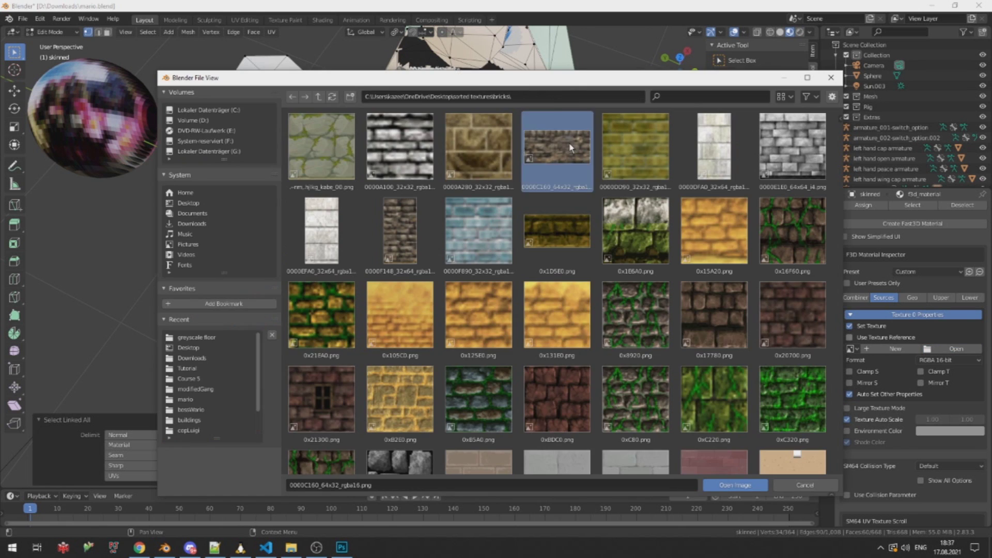
Set the leg texture's format to RGBA 16-bit, then review the textured legs in Object Mode and the material's combiner settings
{"action": "left_click", "coordinate": [929, 382]}
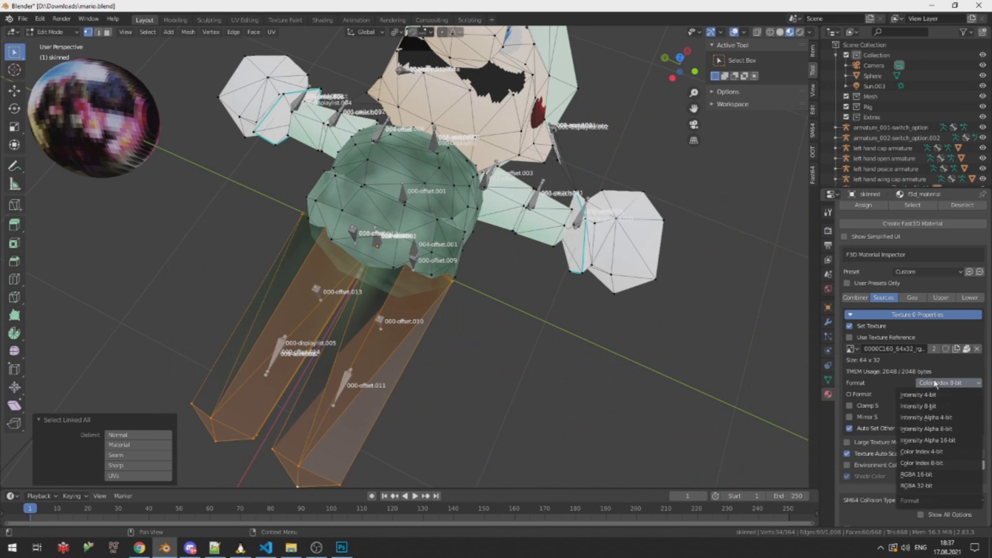
{"action": "left_click", "coordinate": [919, 474]}
{"action": "middle_click_drag", "start_coordinate": [395, 272], "coordinate": [351, 242]}
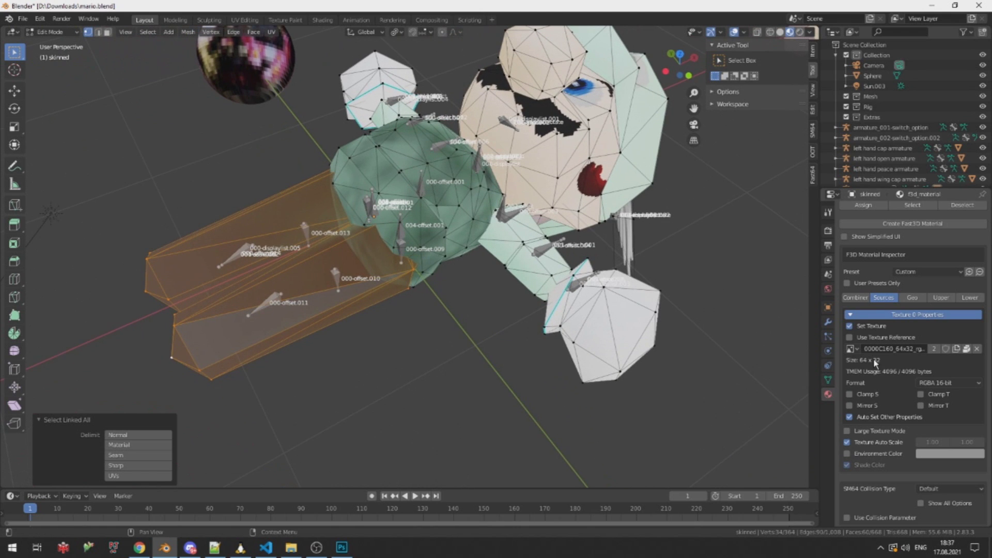
{"action": "key", "text": "Tab"}
{"action": "middle_click_drag", "start_coordinate": [310, 227], "coordinate": [380, 213]}
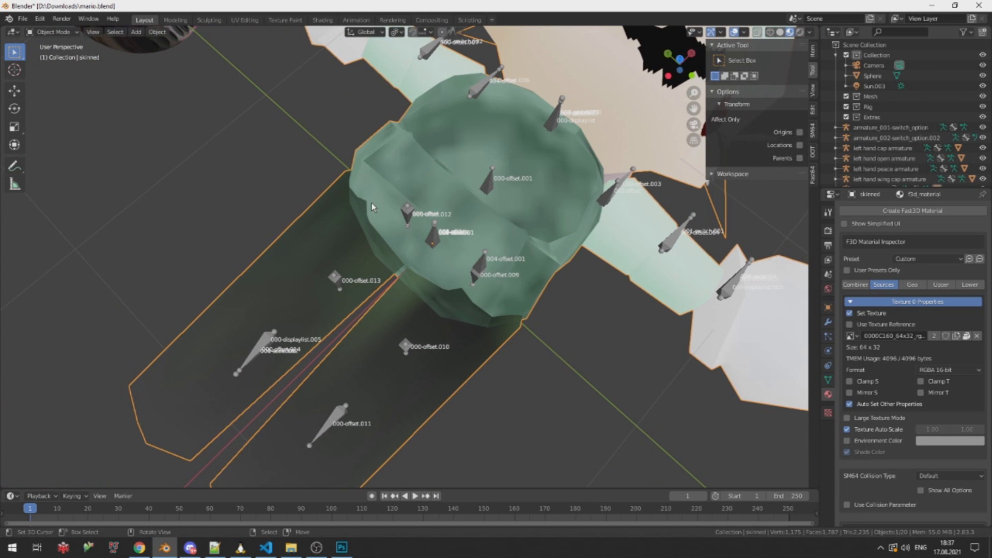
{"action": "left_click", "coordinate": [849, 285]}
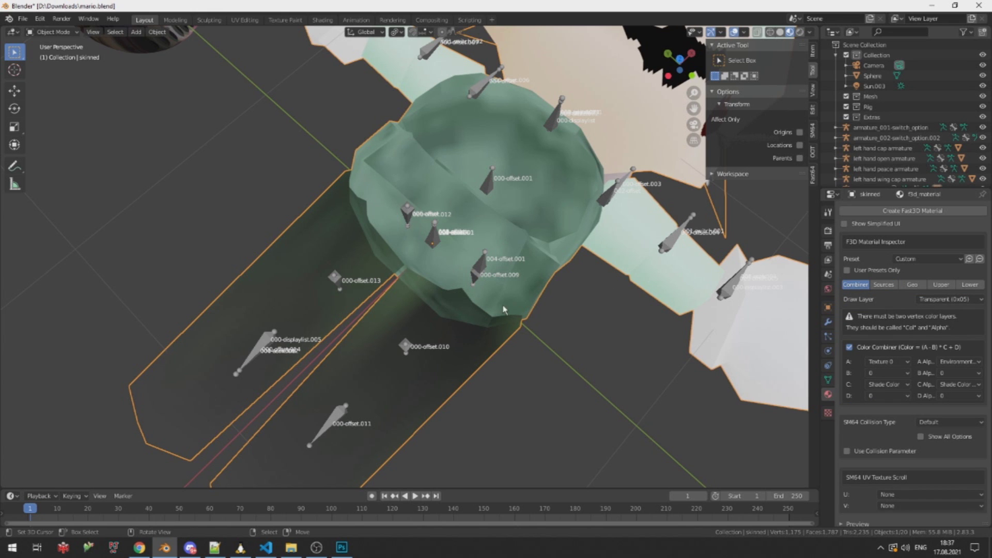
{"action": "middle_click_drag", "start_coordinate": [505, 310], "coordinate": [405, 205]}
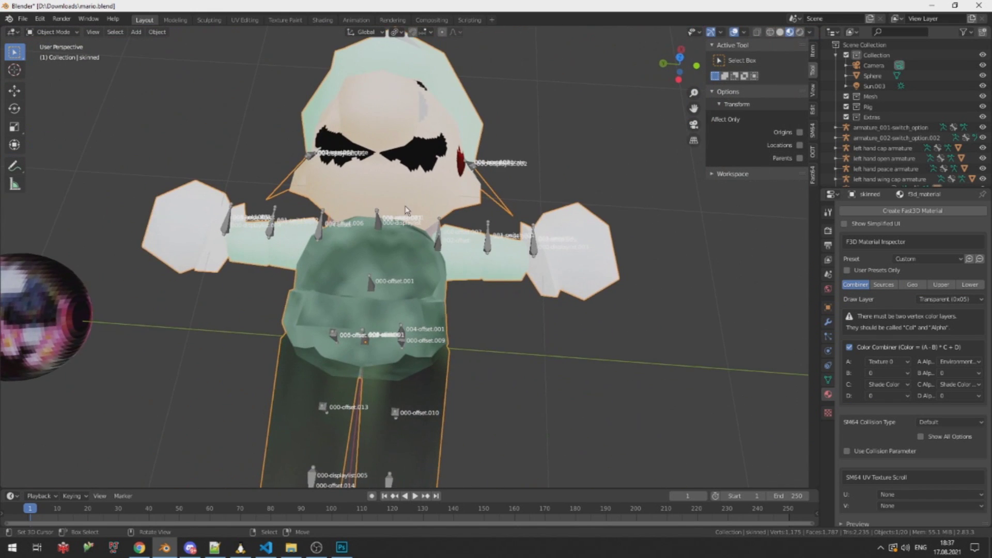
Select the mario_geo armature and show its object properties
{"action": "left_click", "coordinate": [384, 223]}
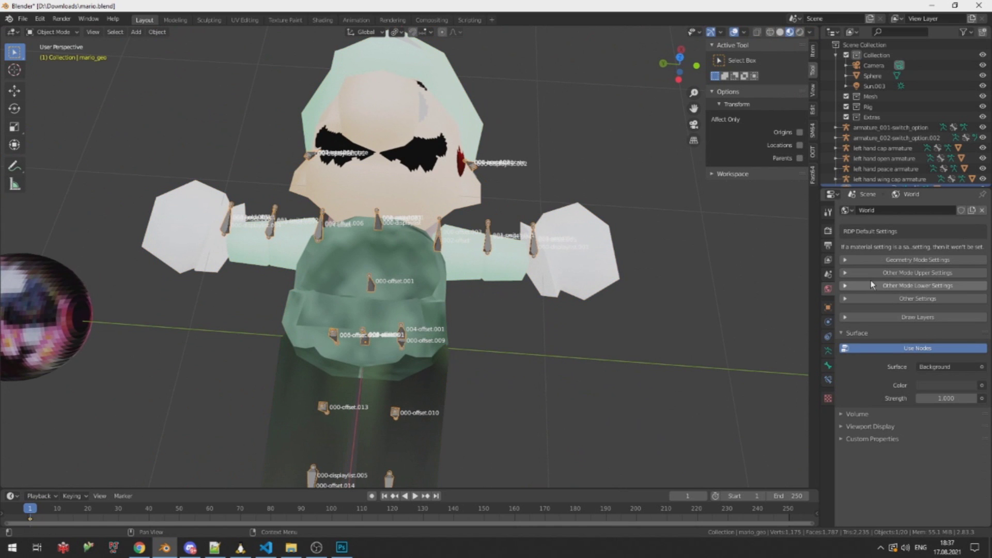
{"action": "left_click", "coordinate": [828, 307]}
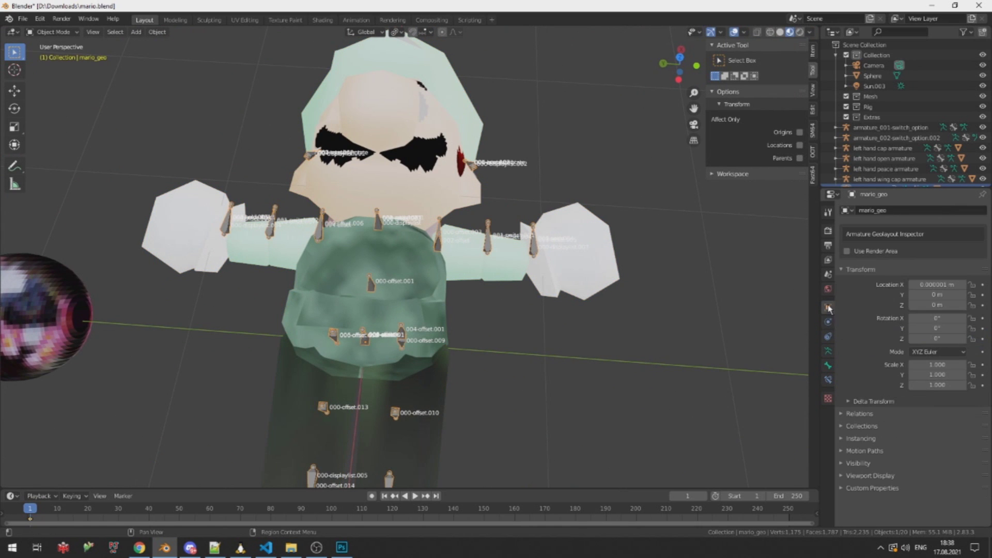
{"action": "middle_click_drag", "start_coordinate": [619, 318], "coordinate": [485, 303]}
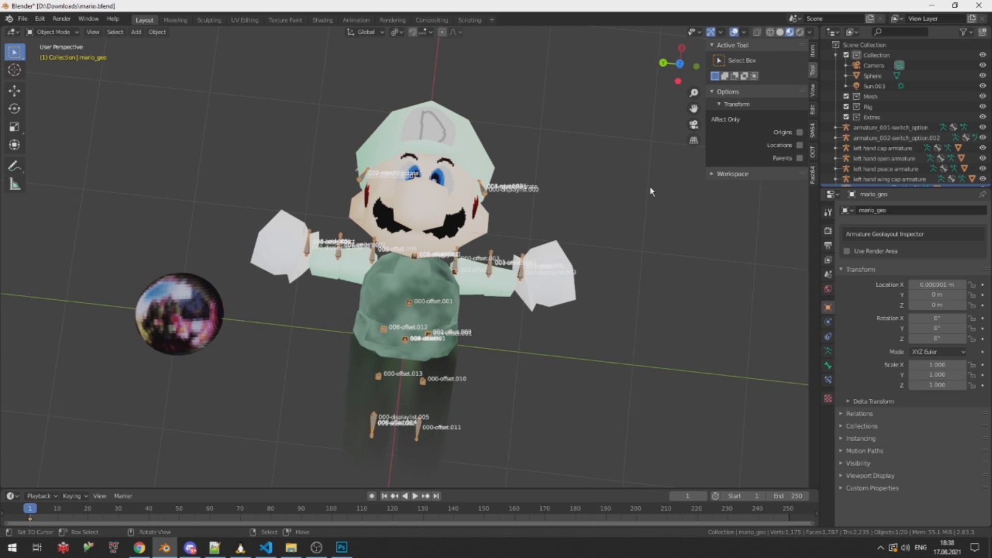
Set the SM64 decomp path to C:\Tutorial\ and try to export the armature geolayout as C actor data
{"action": "left_click", "coordinate": [812, 130]}
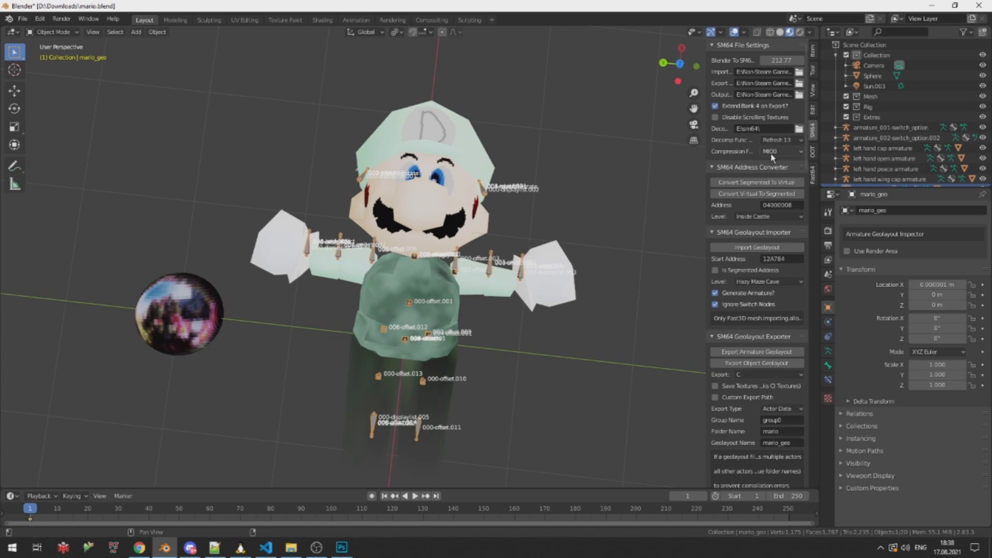
{"action": "left_click", "coordinate": [799, 129]}
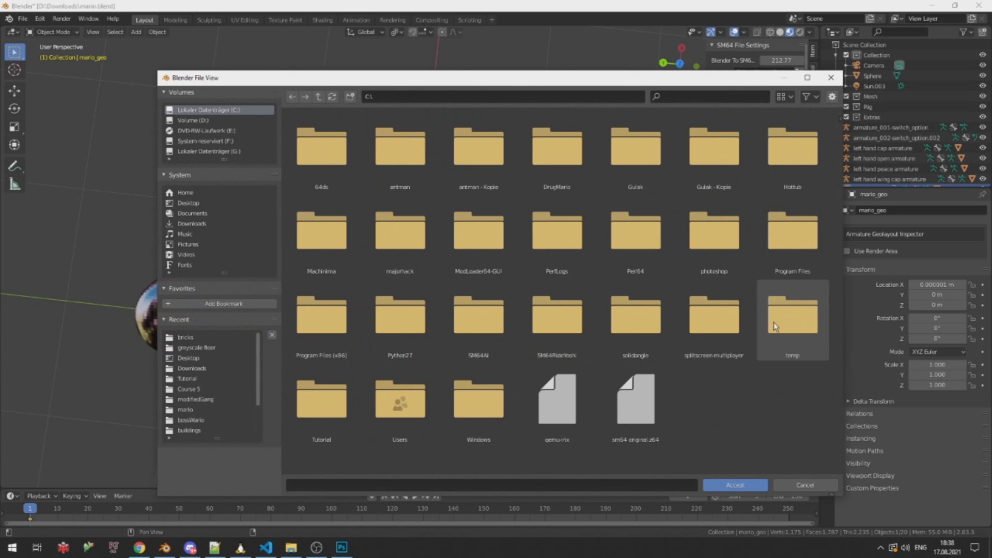
{"action": "double_click", "coordinate": [334, 394]}
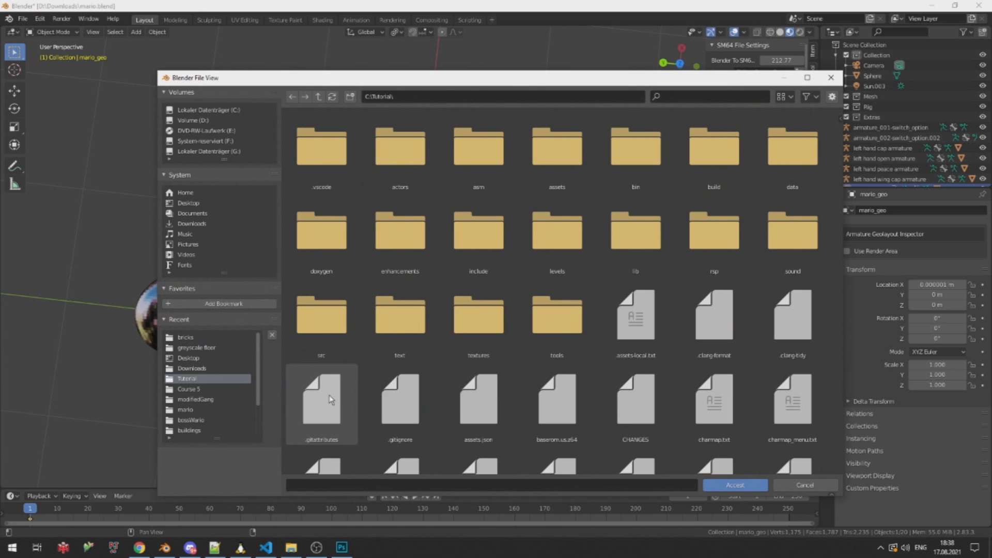
{"action": "left_click", "coordinate": [735, 485]}
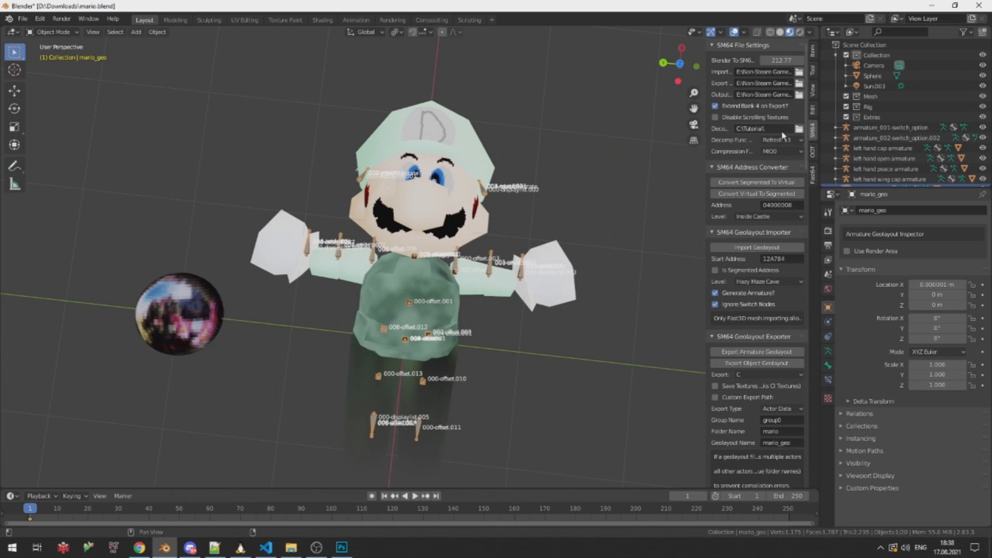
{"action": "scroll", "coordinate": [783, 275], "scroll_direction": "down", "scroll_amount": 2}
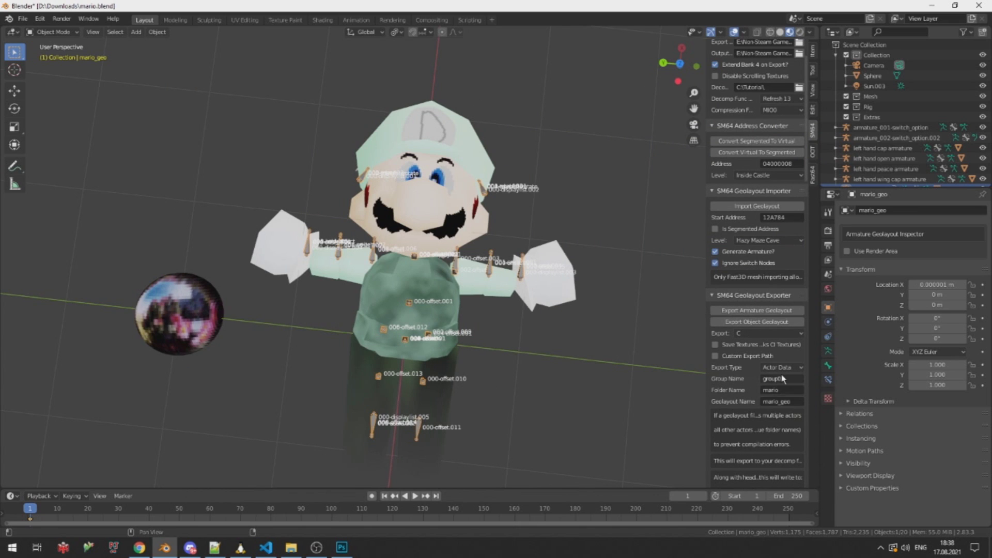
{"action": "left_click", "coordinate": [778, 310]}
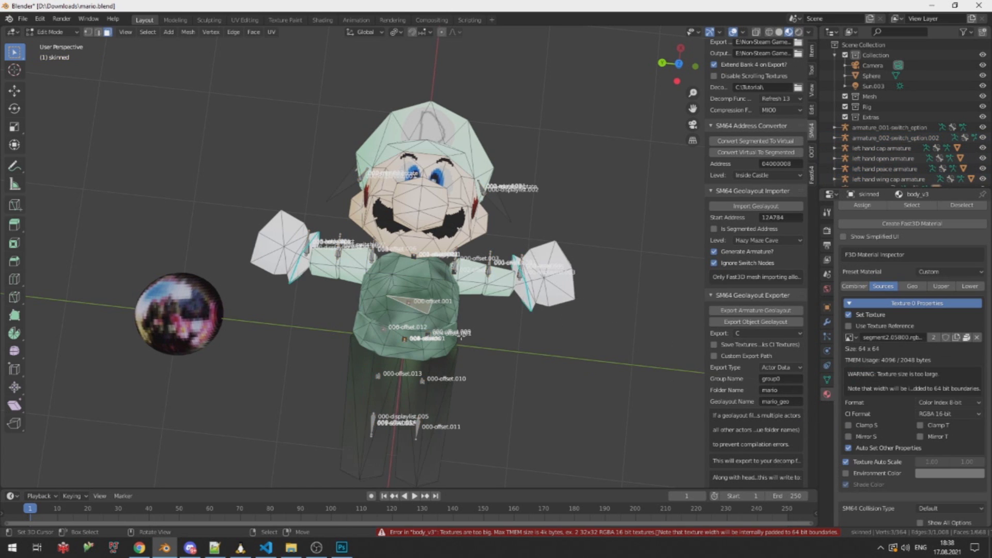
Set the format of the body_v3 material's 64 x 64 texture to Intensity 8-bit
{"action": "scroll", "coordinate": [407, 310], "scroll_direction": "up", "scroll_amount": 4}
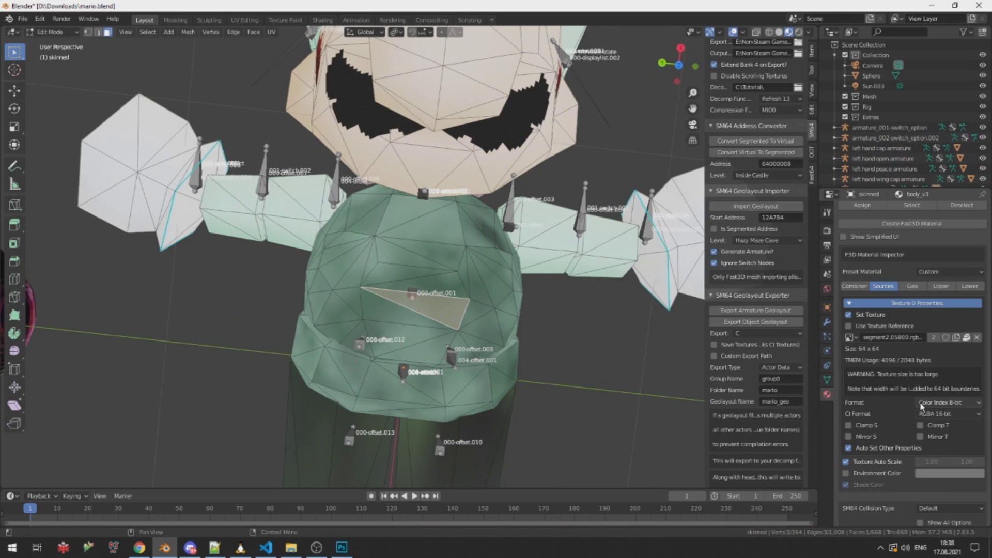
{"action": "left_click", "coordinate": [921, 403]}
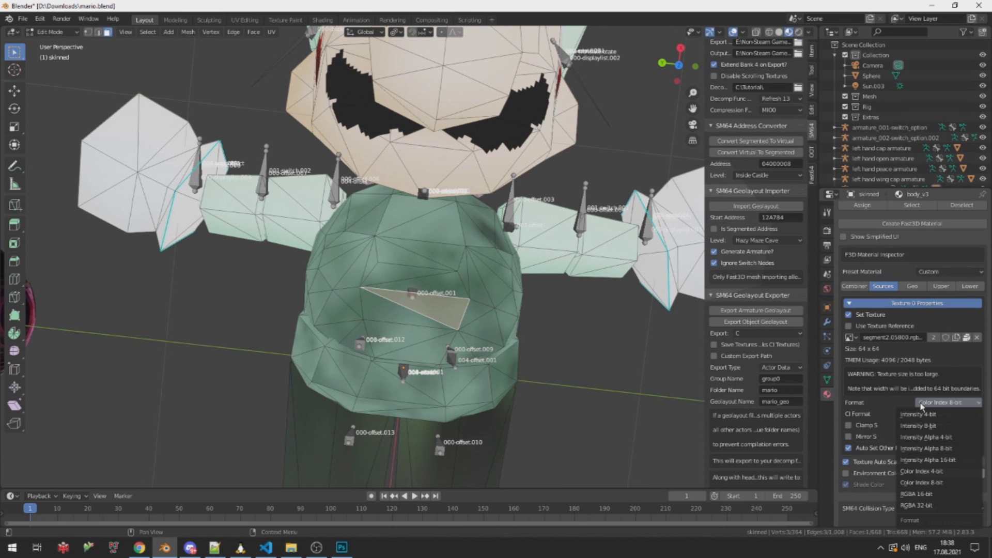
{"action": "left_click", "coordinate": [937, 426]}
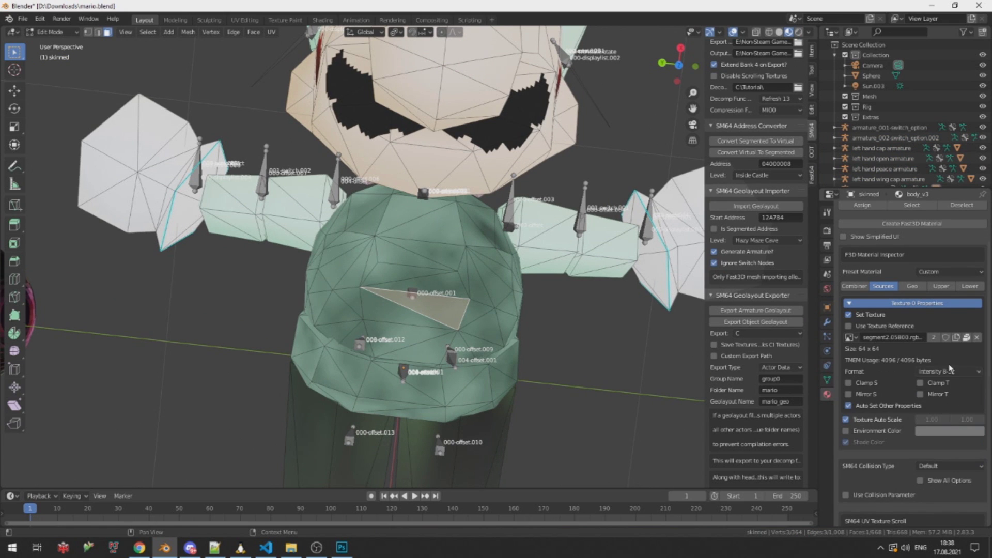
Return to Object Mode, select the mario_geo armature and export its armature geolayout
{"action": "key", "text": "Tab"}
{"action": "scroll", "coordinate": [431, 229], "scroll_direction": "down", "scroll_amount": 4}
{"action": "scroll", "coordinate": [395, 223], "scroll_direction": "up", "scroll_amount": 3}
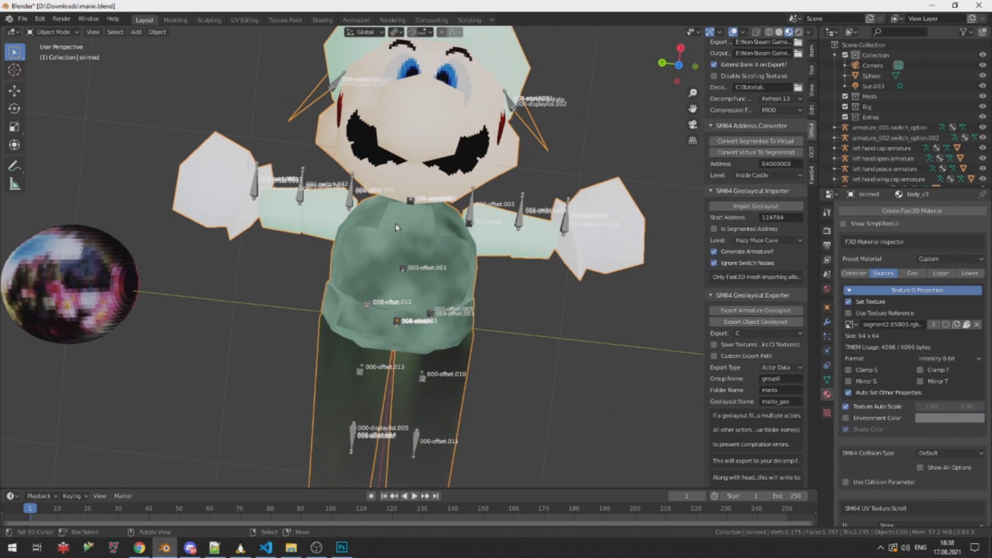
{"action": "left_click", "coordinate": [413, 201]}
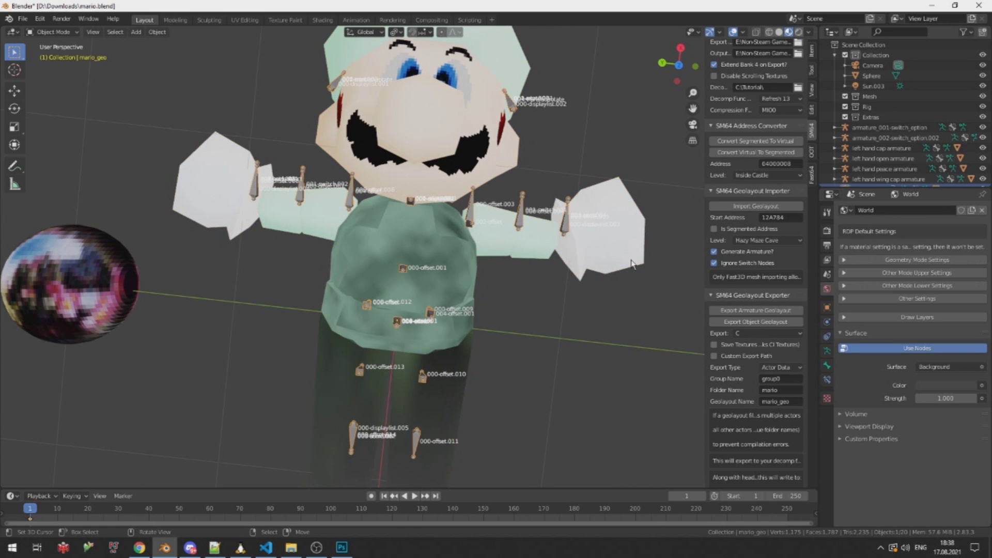
{"action": "left_click", "coordinate": [752, 312]}
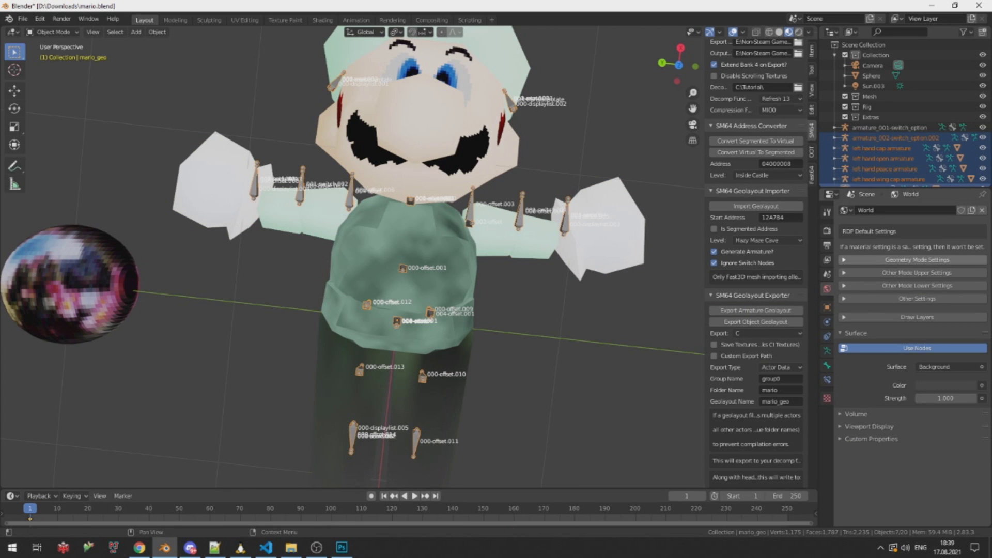
Switch to the terminal, rebuild the ROM with make -j12, and load C:\Tutorial\build\us\sm64.us.n64.f3dzex.z64 in Mupen 64
{"action": "key", "text": "alt+Tab"}
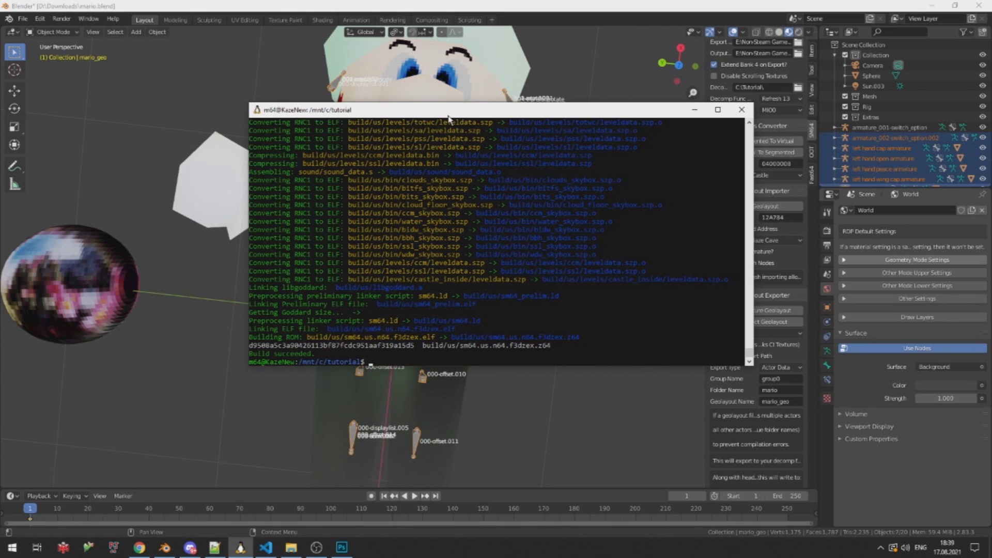
{"action": "key", "text": "Return"}
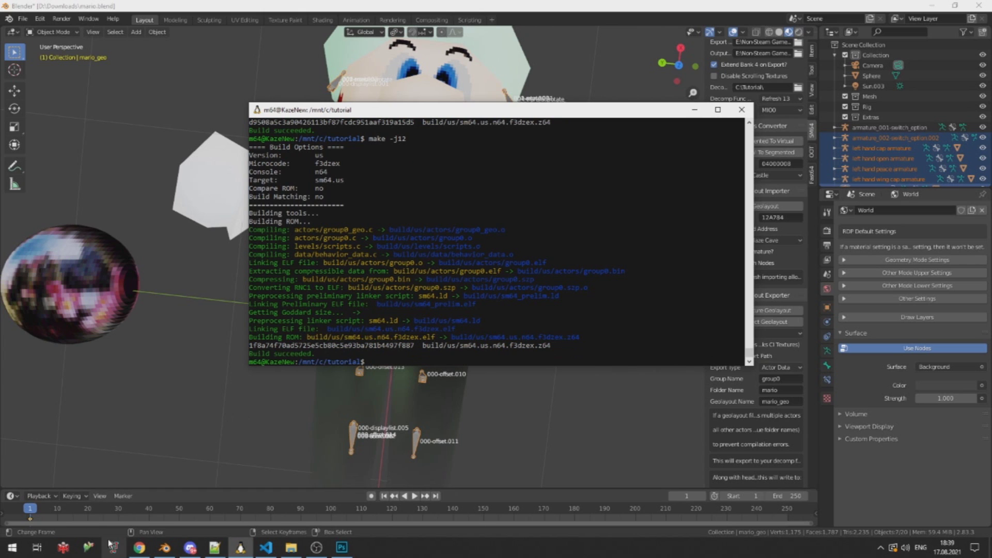
{"action": "left_click", "coordinate": [64, 548]}
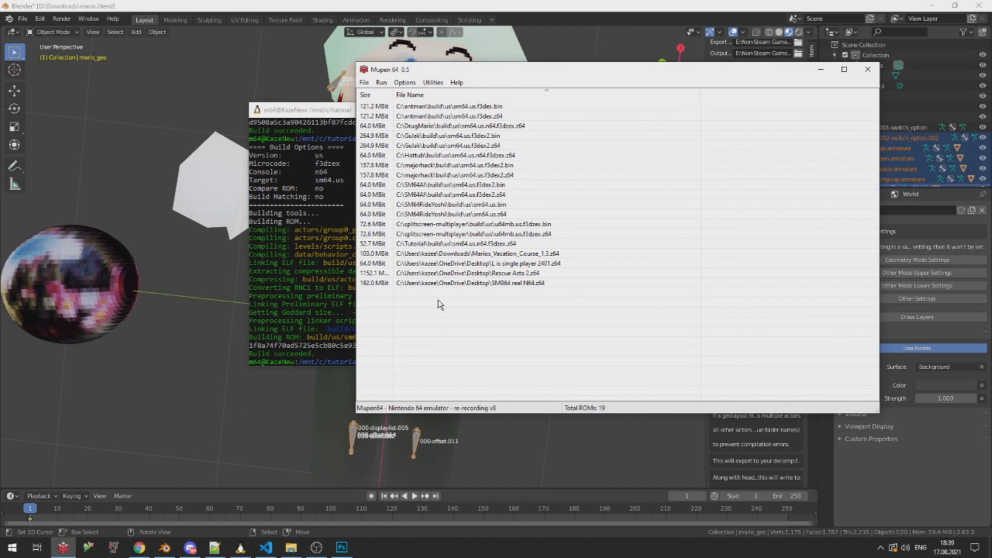
{"action": "double_click", "coordinate": [419, 248]}
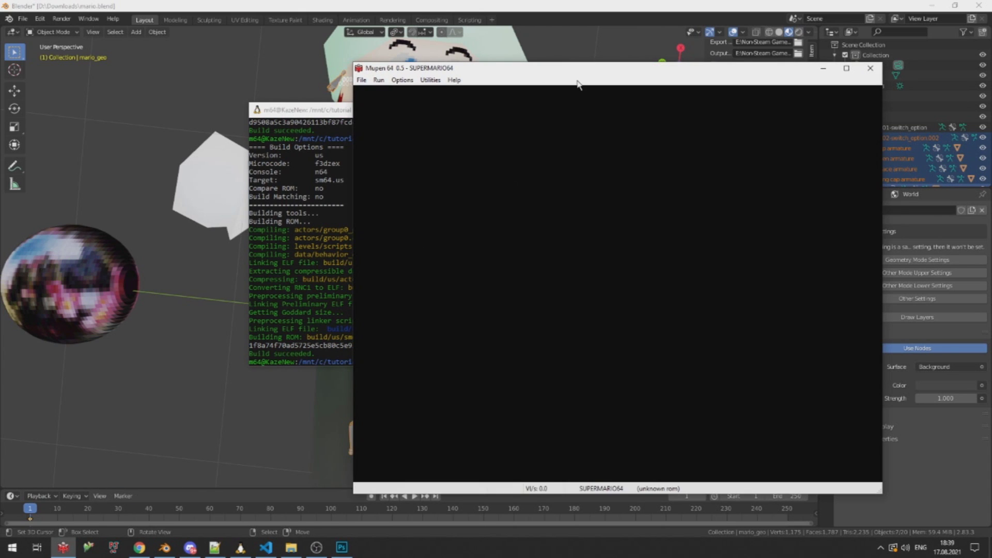
Run Mario around the castle grounds and examine the exported cap emblem, overalls and fading legs from several sides
{"action": "key", "text": "Tab"}
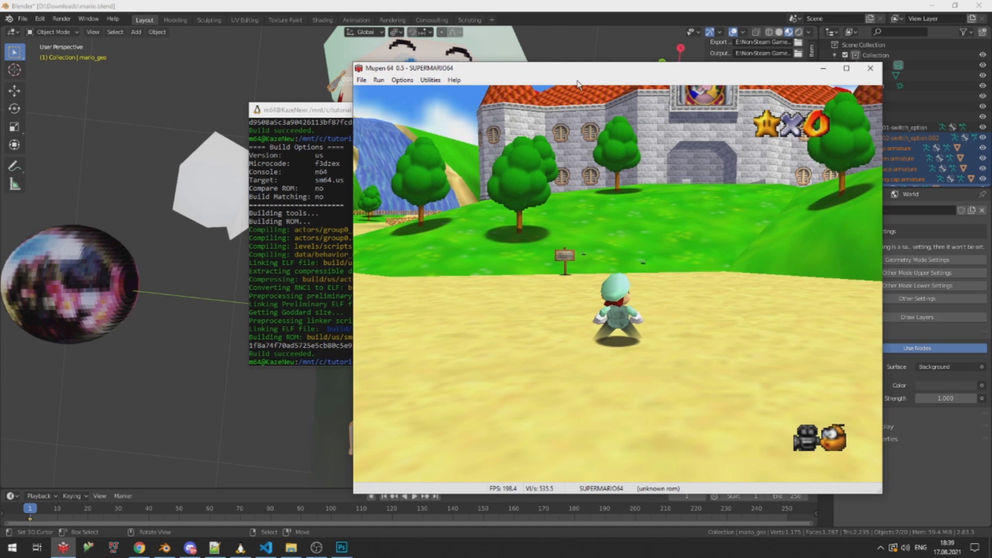
{"action": "key", "text": "Down"}
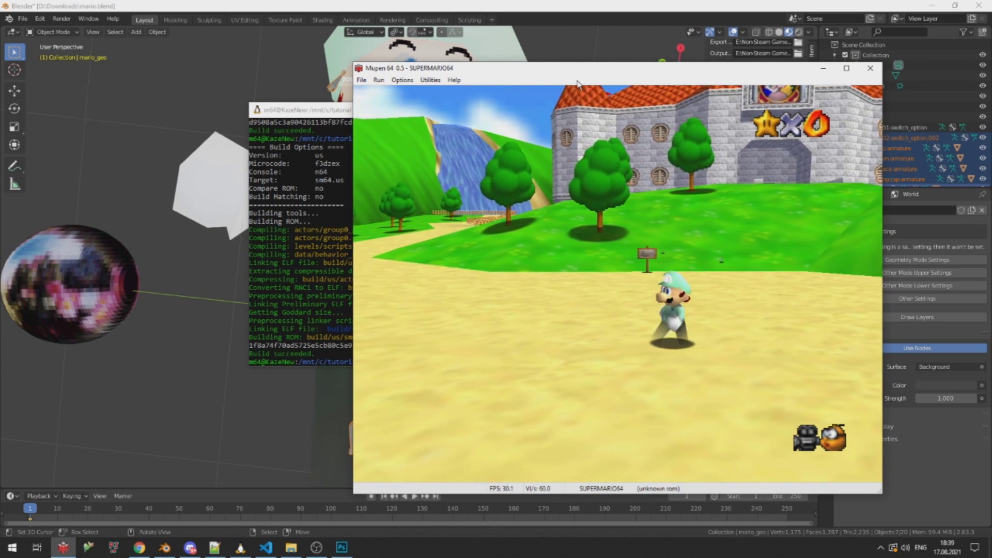
{"action": "key", "text": "Up"}
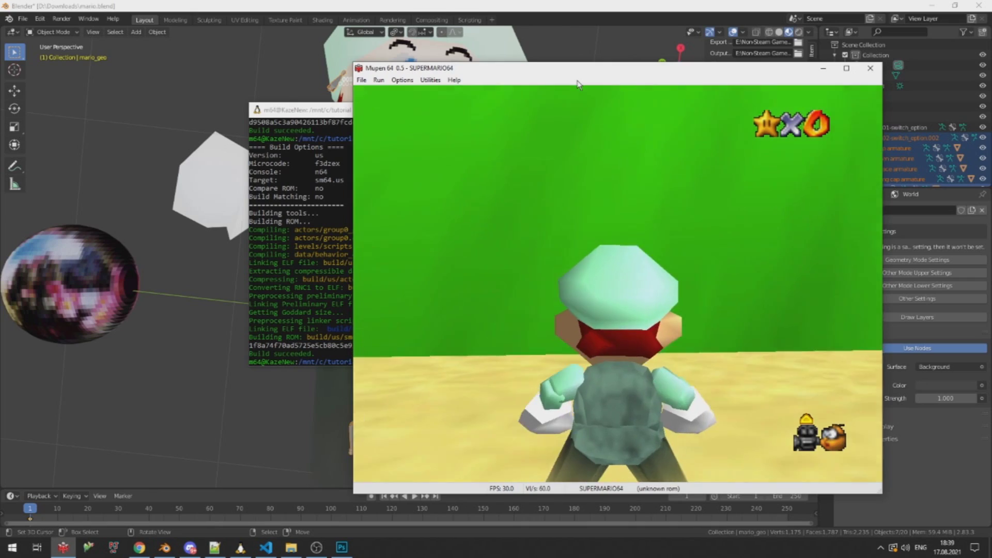
{"action": "key", "text": "Down"}
{"action": "key", "text": "Left"}
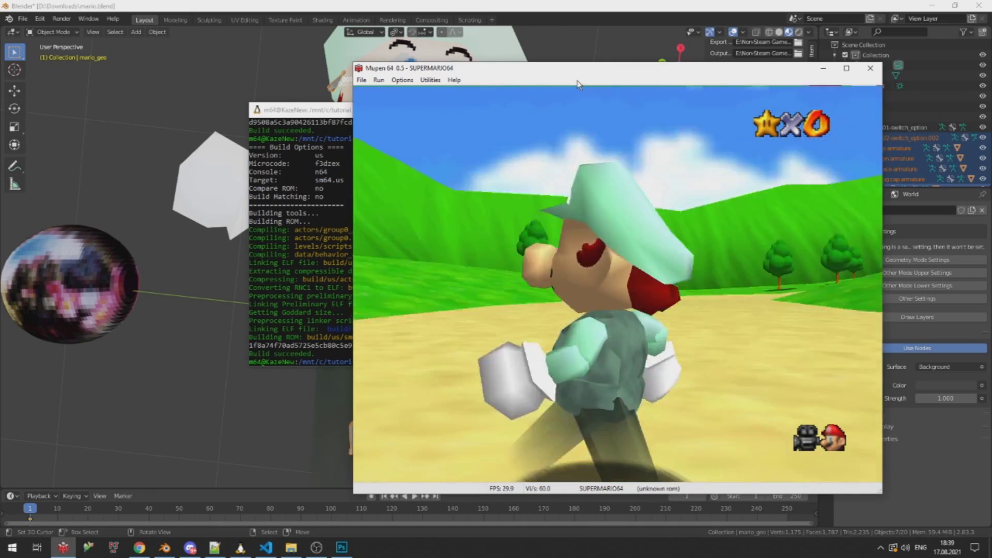
{"action": "key", "text": "Up"}
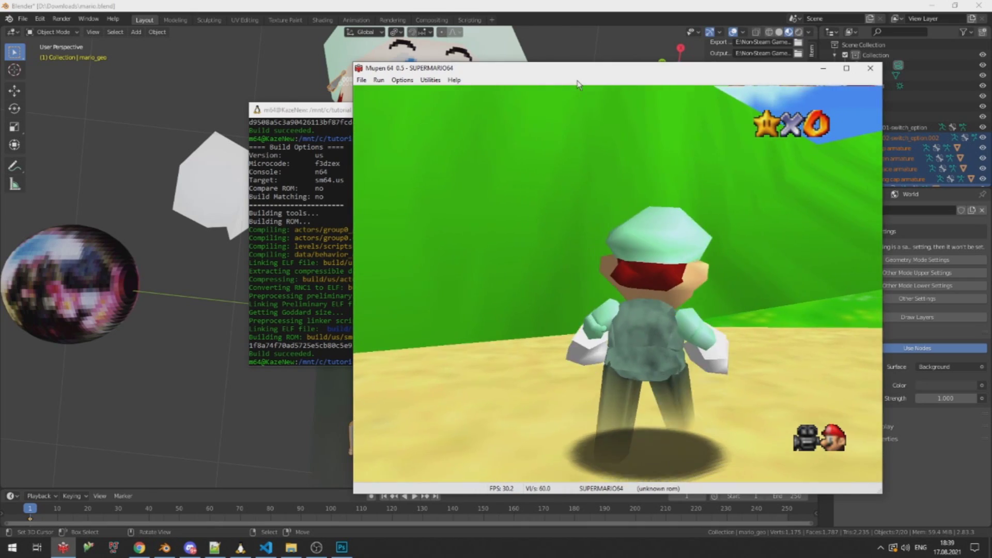
{"action": "key", "text": "Right"}
{"action": "key", "text": "Right"}
{"action": "key", "text": "Up"}
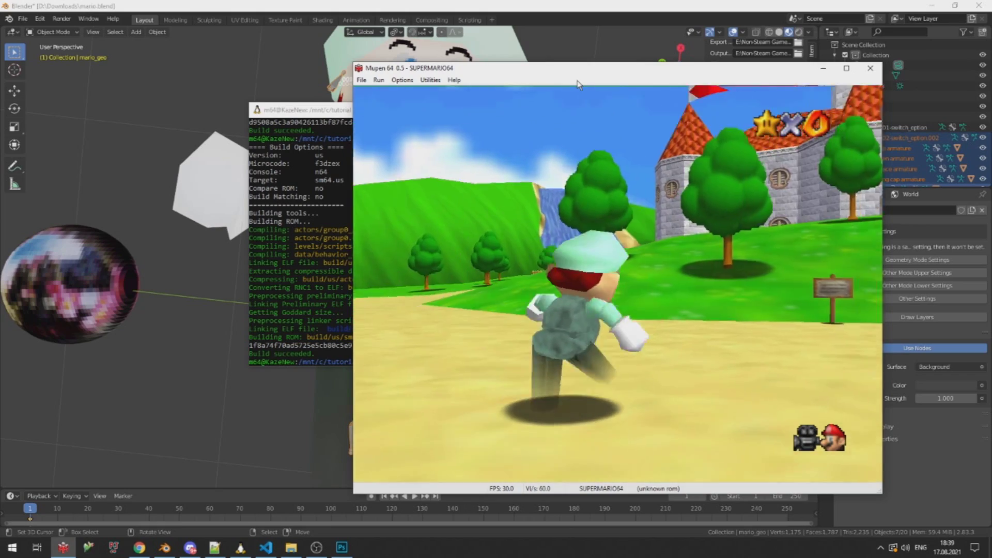
{"action": "key", "text": "Down"}
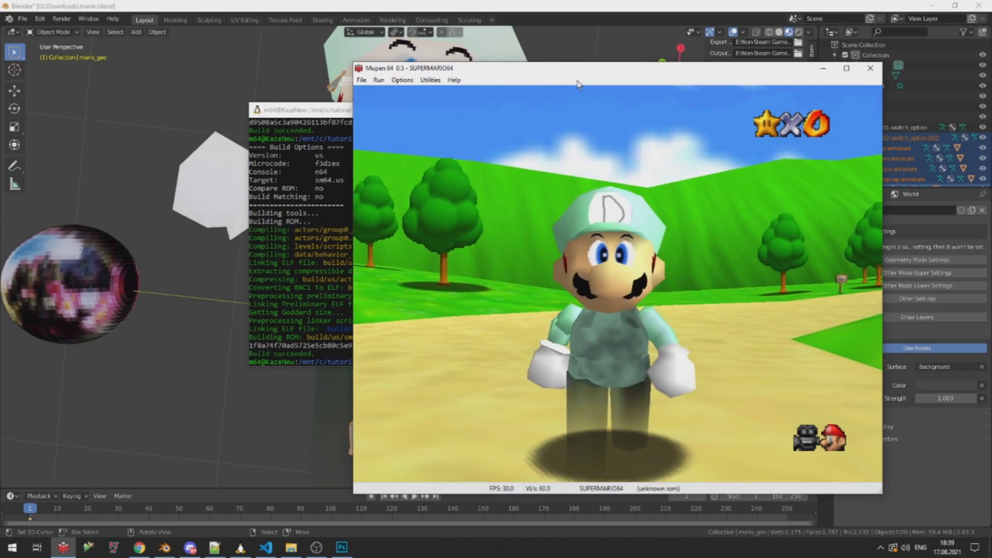
{"action": "key", "text": "Up"}
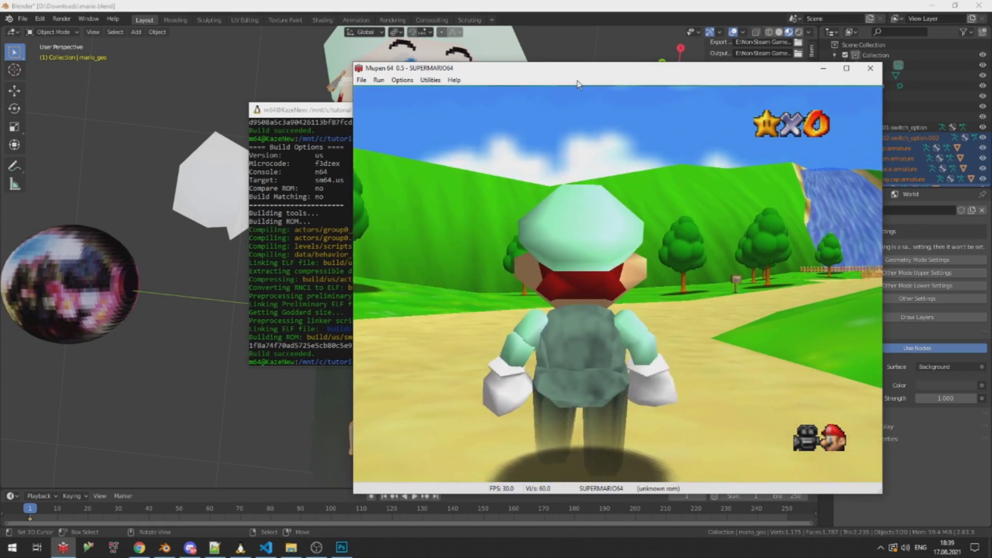
Switch to Blender, select the mario_geo armature together with the skinned mesh, and enter Weight Paint mode
{"action": "key", "text": "alt+Tab"}
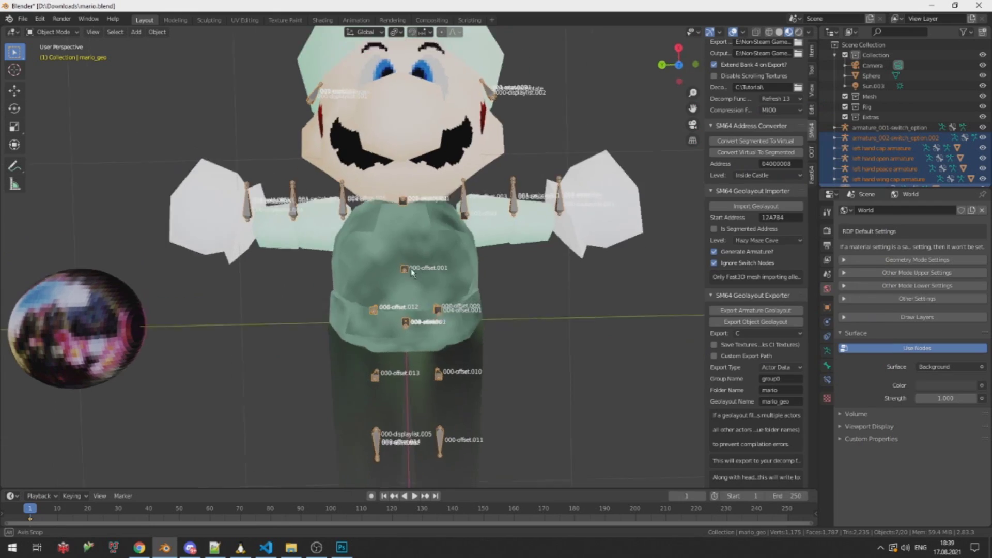
{"action": "middle_click_drag", "start_coordinate": [411, 268], "coordinate": [341, 255]}
{"action": "scroll", "coordinate": [371, 271], "scroll_direction": "up", "scroll_amount": 2}
{"action": "left_click", "coordinate": [353, 263]}
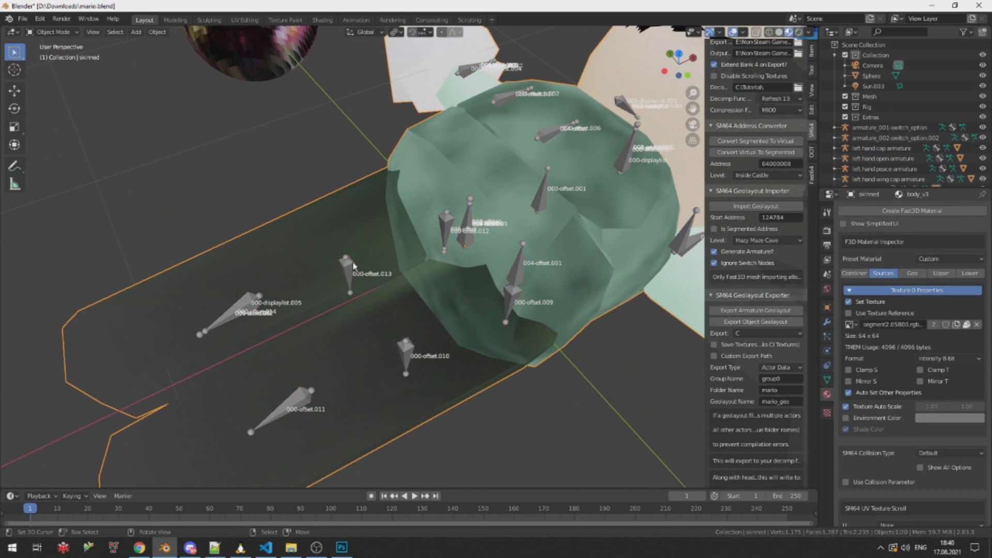
{"action": "left_click", "coordinate": [344, 266]}
{"action": "scroll", "coordinate": [362, 234], "scroll_direction": "down", "scroll_amount": 4}
{"action": "scroll", "coordinate": [363, 233], "scroll_direction": "up", "scroll_amount": 3}
{"action": "left_click", "coordinate": [363, 234], "text": "shift"}
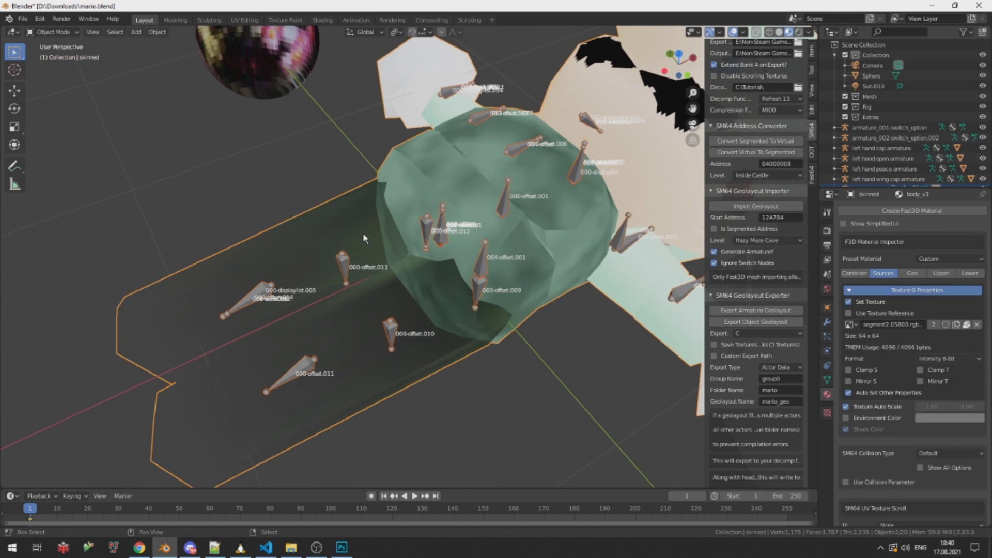
{"action": "key", "text": "ctrl+Tab"}
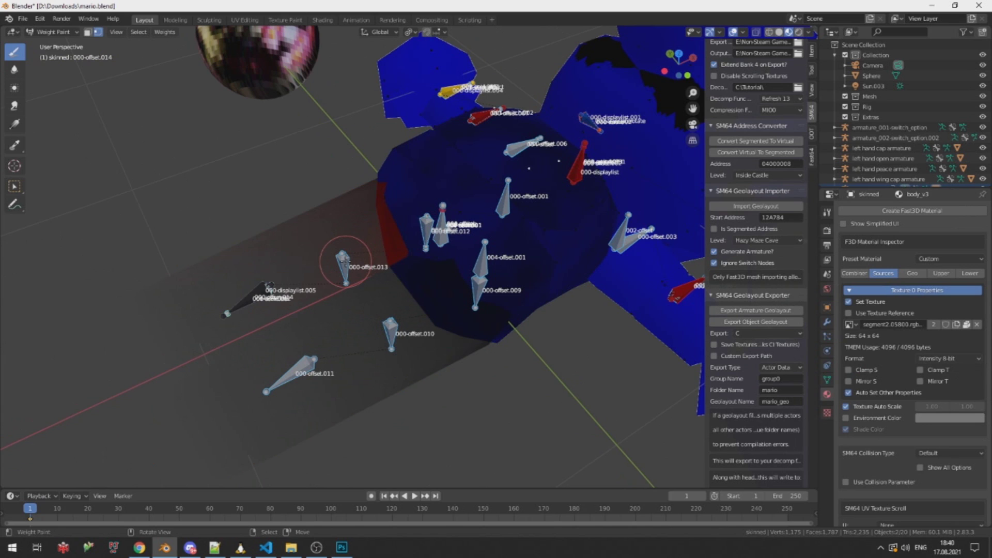
Examine the weights of leg bones 000-offset.013 and 000-offset.012 on the skinned mesh
{"action": "key", "text": "v"}
{"action": "right_click", "coordinate": [348, 263]}
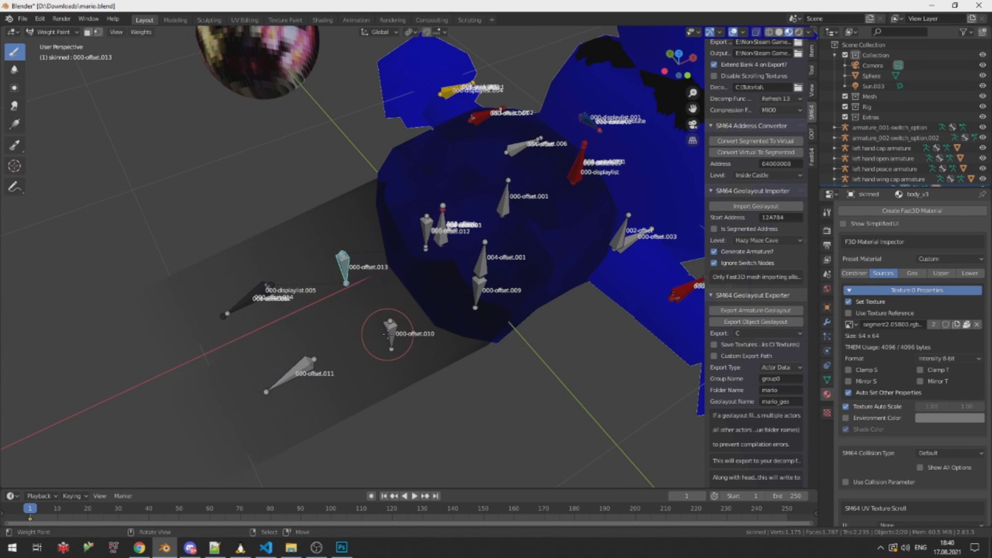
{"action": "middle_click_drag", "start_coordinate": [351, 335], "coordinate": [461, 325]}
{"action": "left_click", "coordinate": [366, 305], "text": "ctrl"}
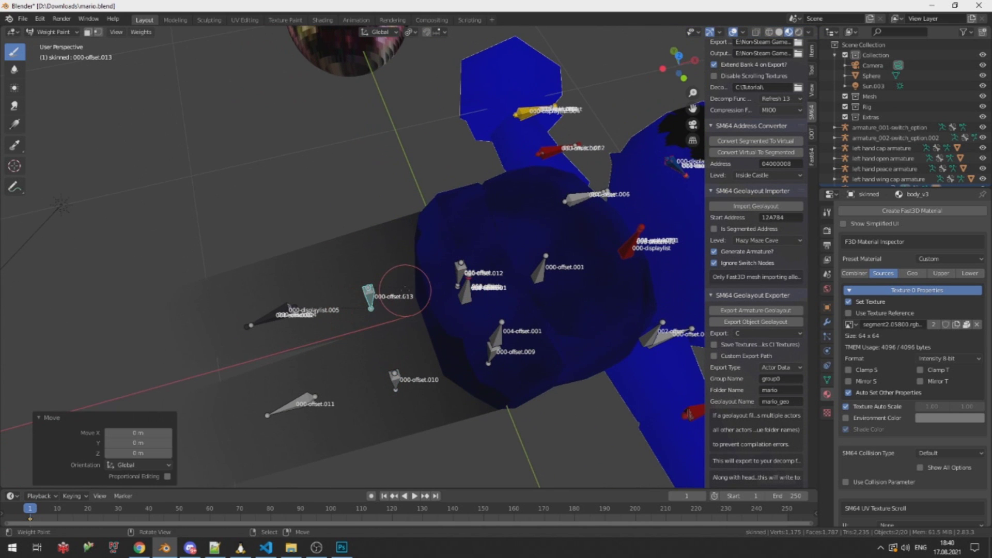
{"action": "key", "text": "ctrl+z"}
{"action": "left_click", "coordinate": [457, 265], "text": "ctrl"}
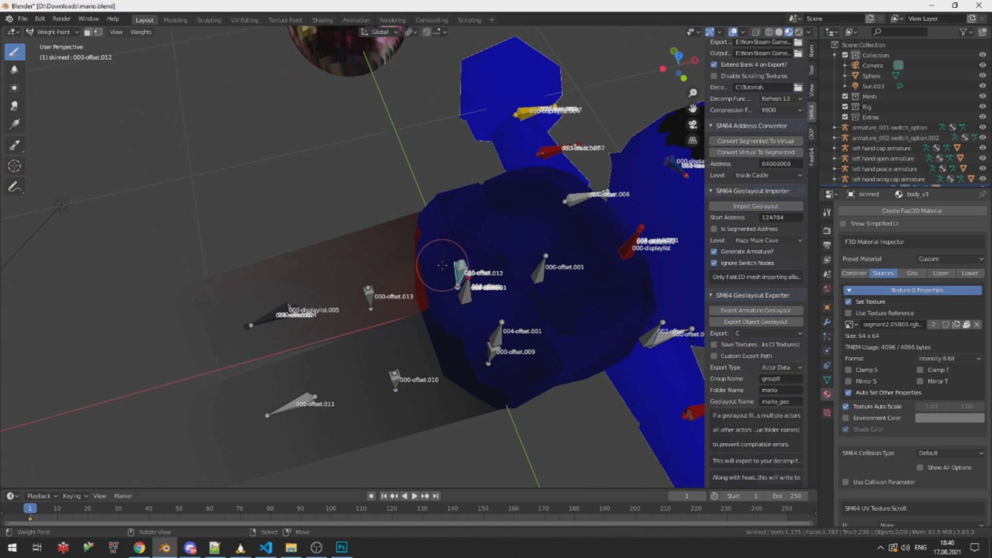
{"action": "middle_click_drag", "start_coordinate": [441, 265], "coordinate": [400, 311]}
{"action": "scroll", "coordinate": [408, 313], "scroll_direction": "down", "scroll_amount": 4}
{"action": "scroll", "coordinate": [423, 336], "scroll_direction": "up", "scroll_amount": 3}
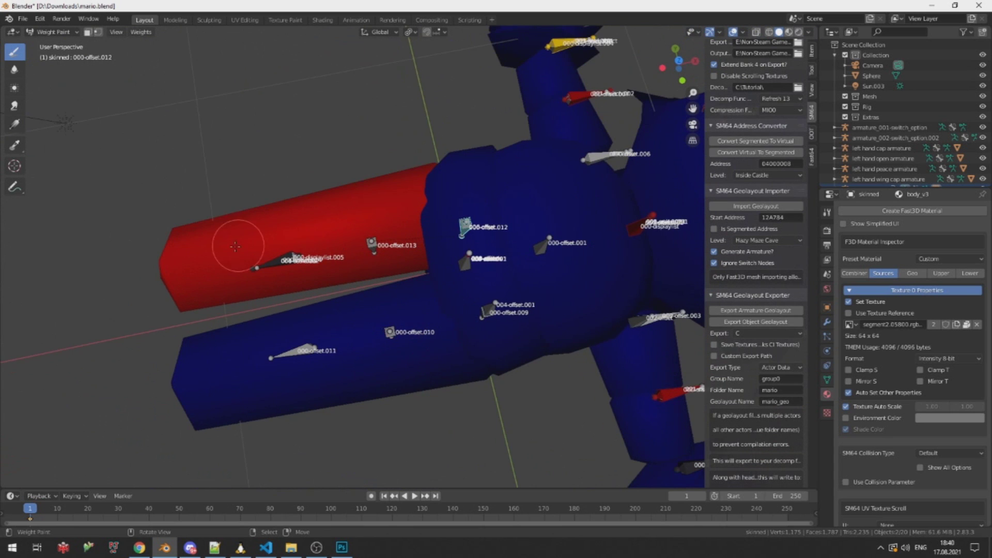
{"action": "middle_click_drag", "start_coordinate": [235, 247], "coordinate": [267, 385]}
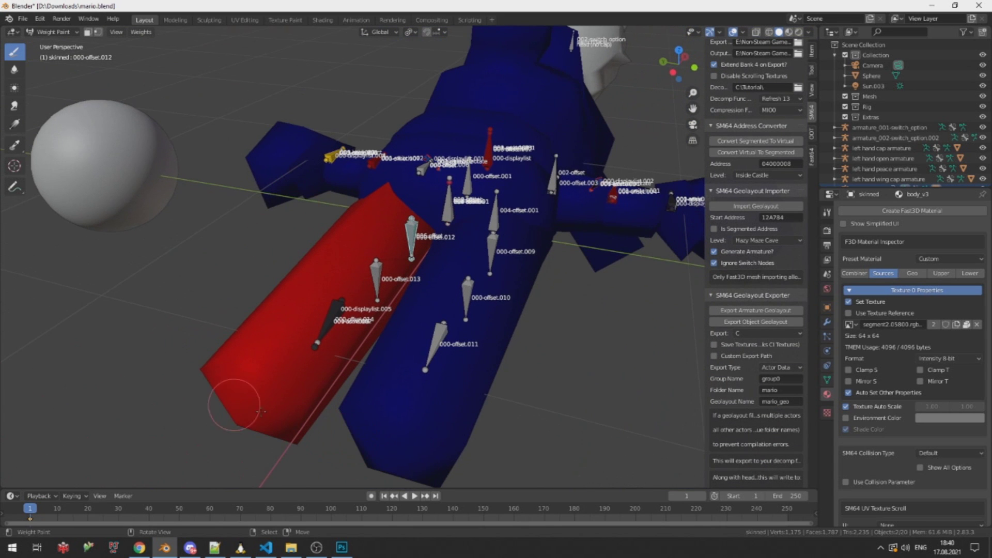
{"action": "middle_click_drag", "start_coordinate": [395, 321], "coordinate": [370, 314]}
{"action": "scroll", "coordinate": [361, 316], "scroll_direction": "down", "scroll_amount": 1}
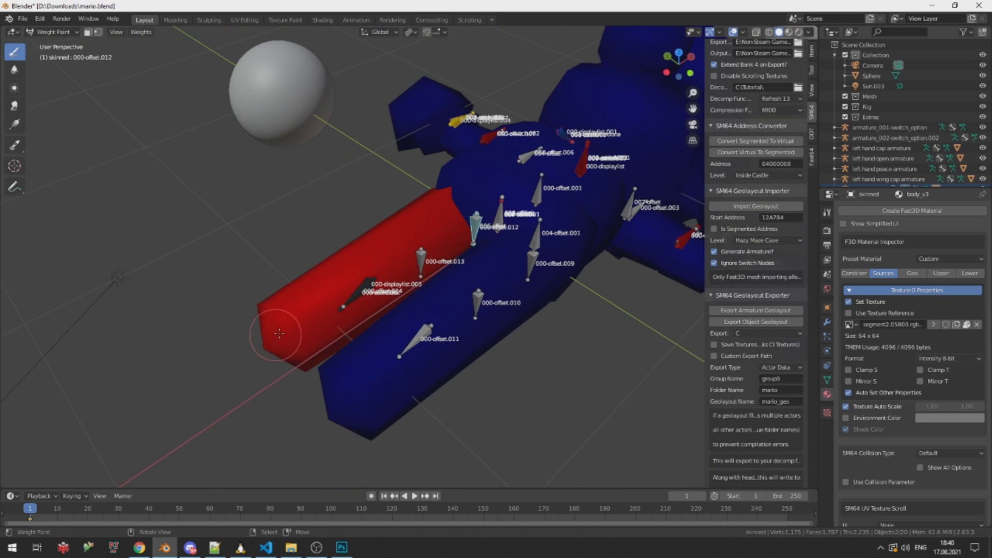
Select the vertices at the foot end of the 000-offset.012 leg and fill them with weight 0 for that bone
{"action": "key", "text": "Tab"}
{"action": "middle_click_drag", "start_coordinate": [279, 327], "coordinate": [298, 329]}
{"action": "key", "text": "ctrl+Tab"}
{"action": "left_click", "coordinate": [298, 328]}
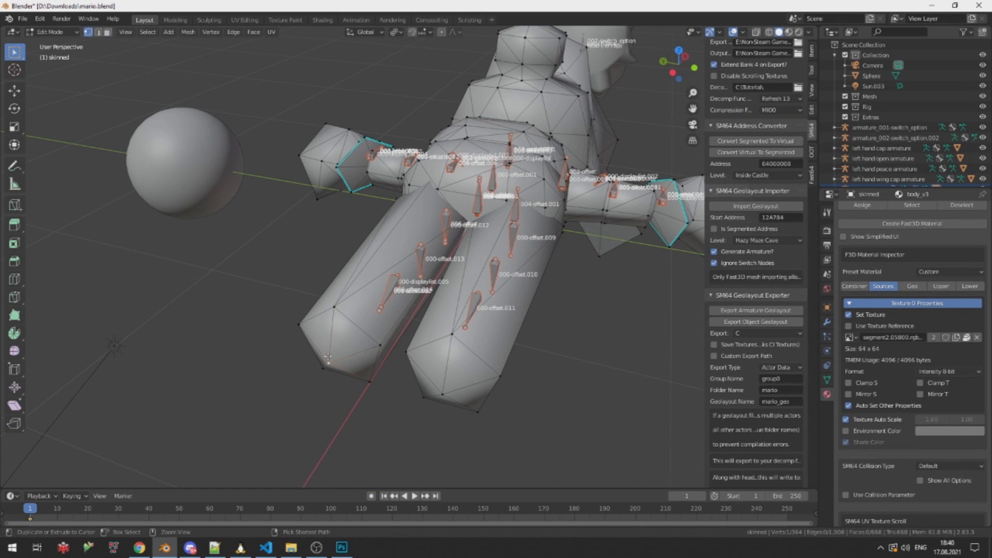
{"action": "key", "text": "Tab"}
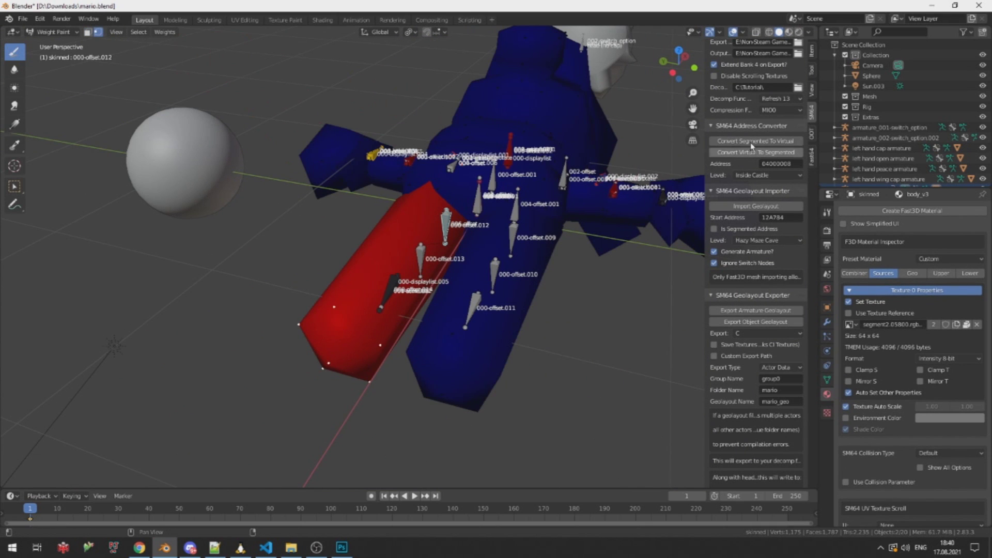
{"action": "left_click", "coordinate": [812, 75]}
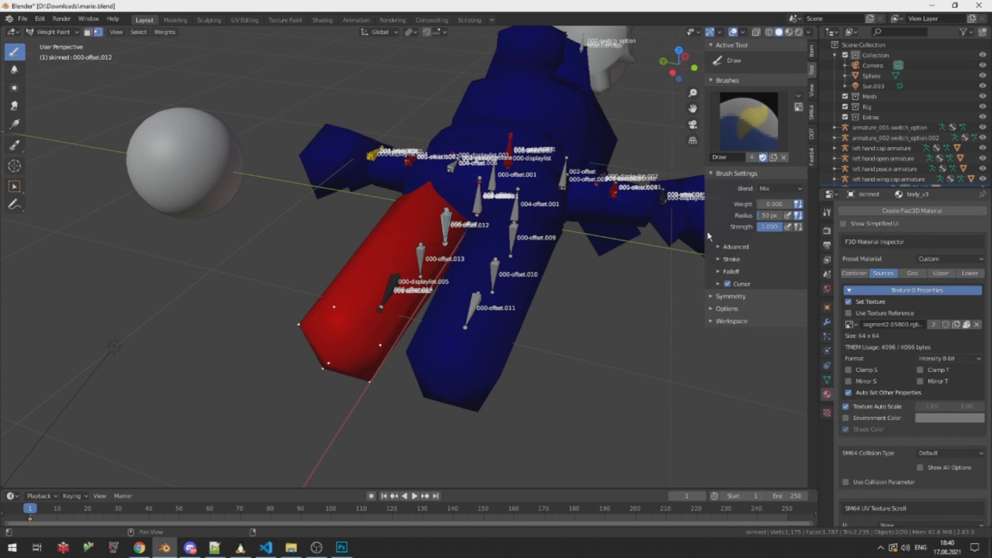
{"action": "middle_click_drag", "start_coordinate": [473, 258], "coordinate": [425, 265]}
{"action": "key", "text": "shift+k"}
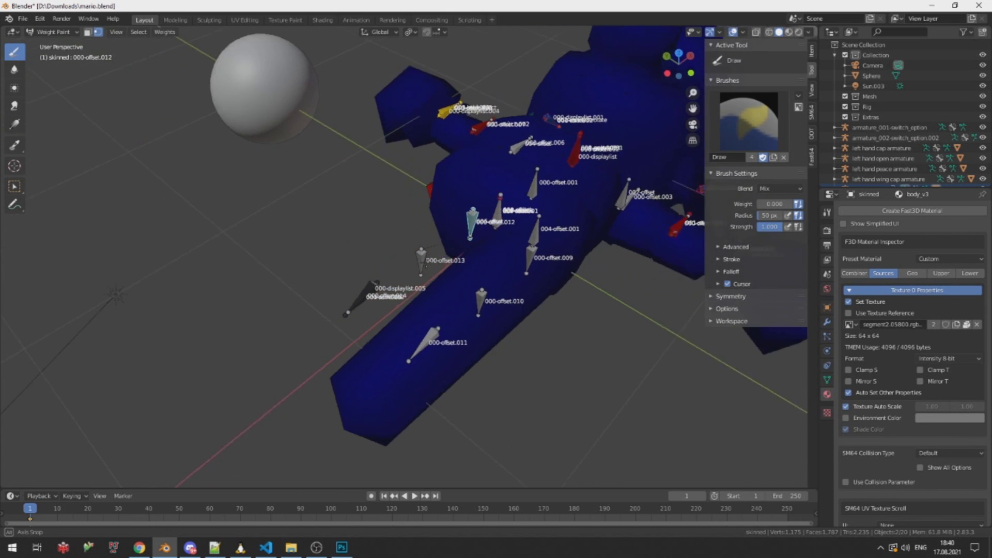
Make 000-offset.013 the active bone and fill the selected foot-end vertices with weight 1 for it
{"action": "middle_click_drag", "start_coordinate": [465, 217], "coordinate": [387, 263]}
{"action": "key", "text": "v"}
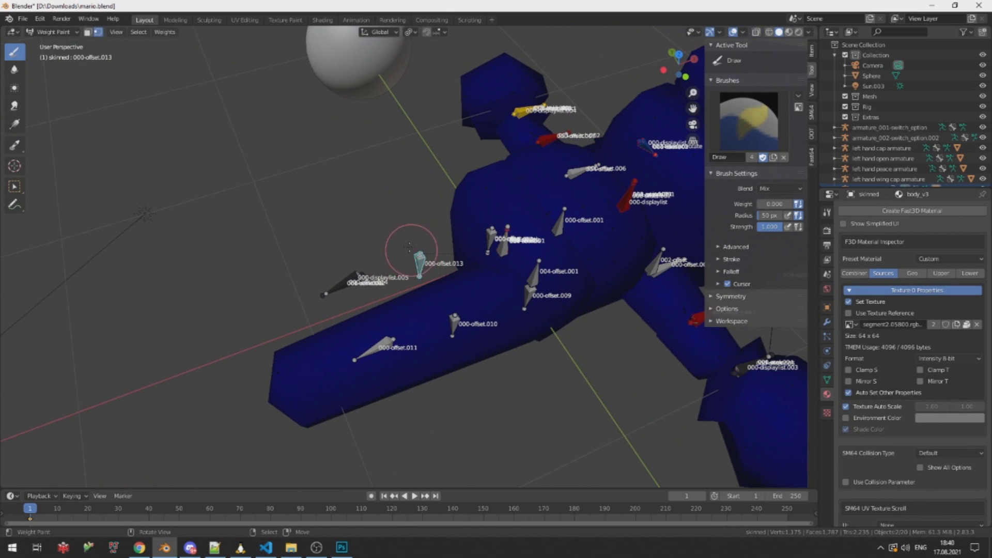
{"action": "middle_click_drag", "start_coordinate": [498, 251], "coordinate": [454, 243]}
{"action": "key", "text": "shift+k"}
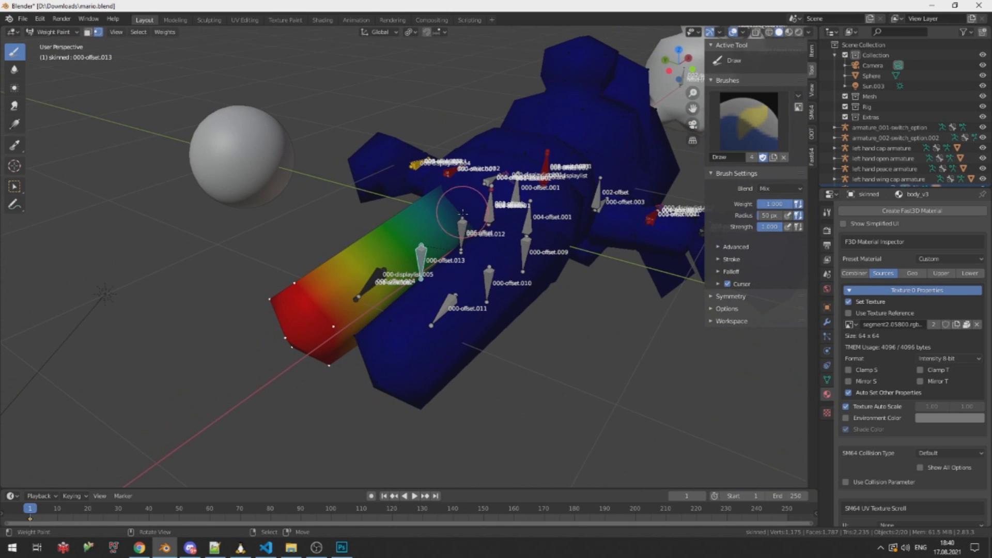
Make 000-offset.009 the active bone and mask weight painting to the vertices at the other leg's foot end
{"action": "key", "text": "v"}
{"action": "right_click", "coordinate": [447, 309]}
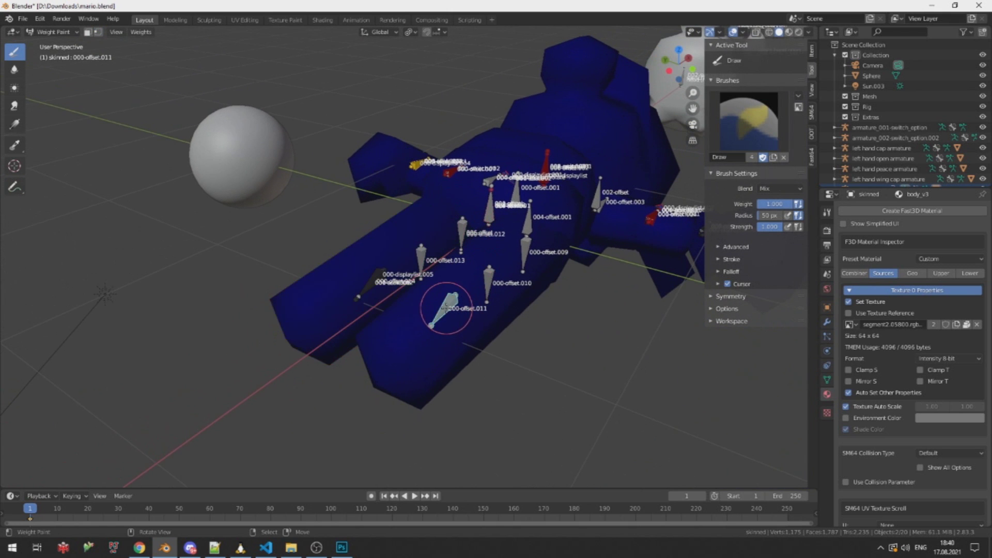
{"action": "right_click", "coordinate": [497, 278]}
{"action": "right_click", "coordinate": [524, 252]}
{"action": "key", "text": "Tab"}
{"action": "left_click", "coordinate": [360, 384]}
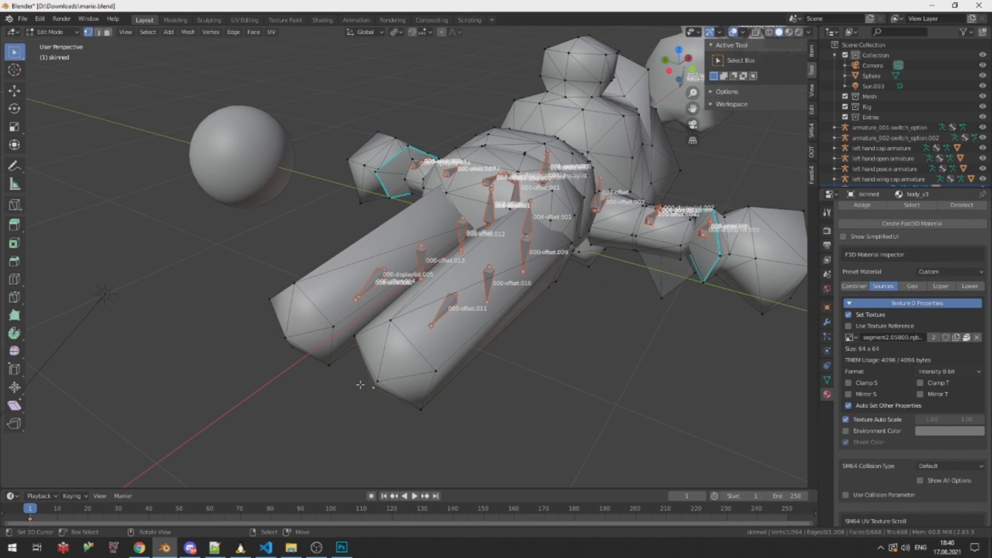
{"action": "key", "text": "Tab"}
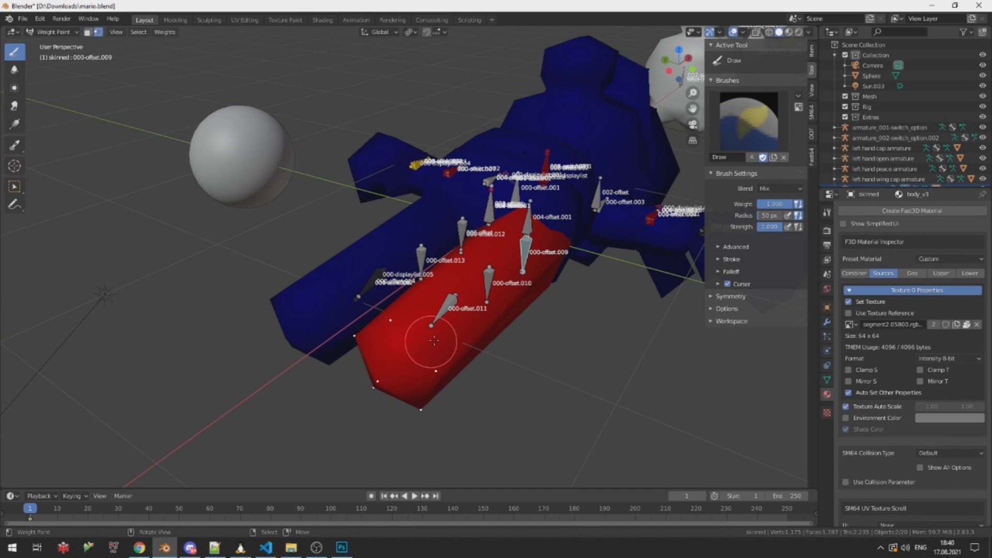
Fill the selected foot-end vertices with weight 1 for bone 000-offset.010 and weight 0 for bone 000-offset.009
{"action": "left_click", "coordinate": [479, 305], "text": "ctrl"}
{"action": "key", "text": "shift+k"}
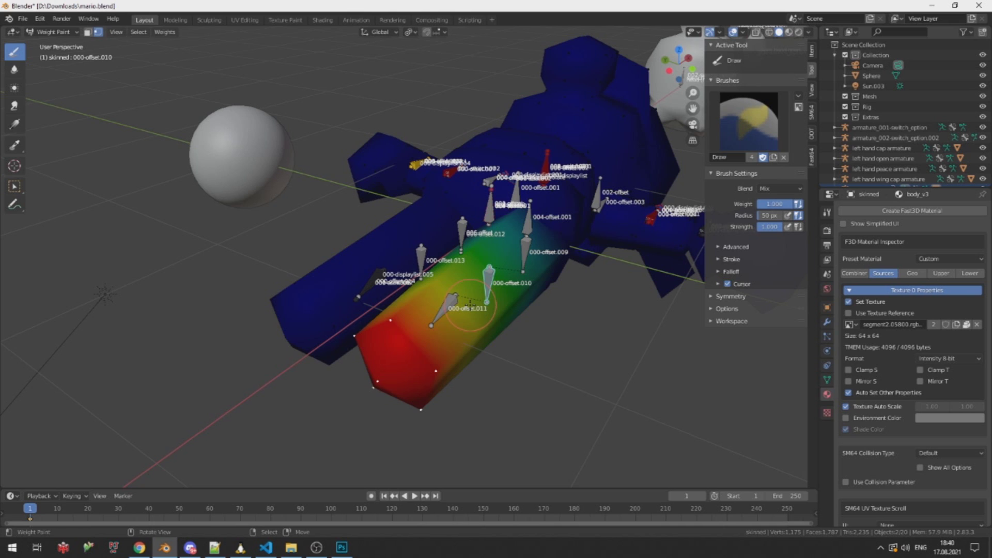
{"action": "left_click", "coordinate": [523, 250], "text": "ctrl"}
{"action": "key", "text": "v"}
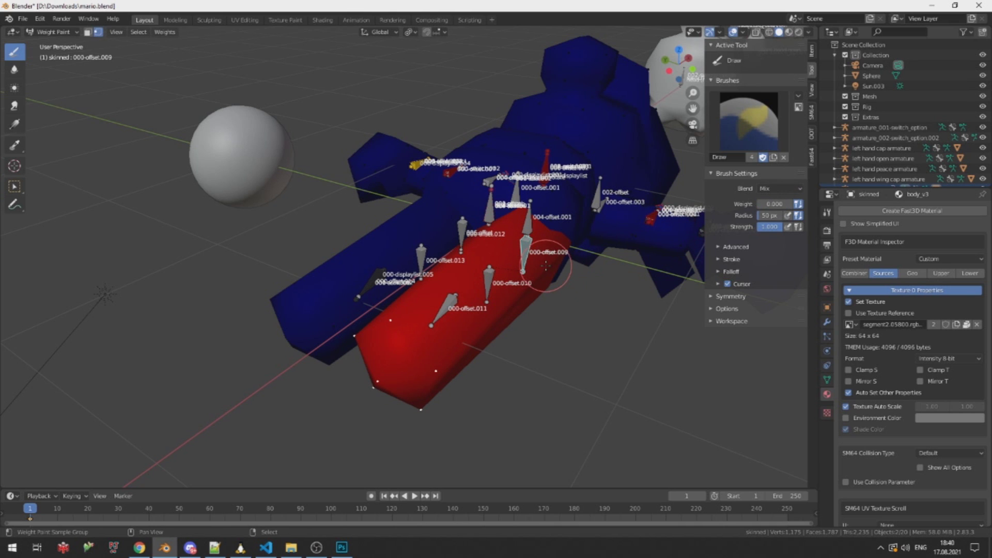
Save mario.blend from Object Mode and export the mario_geo armature's geolayout again
{"action": "key", "text": "ctrl+Tab"}
{"action": "key", "text": "ctrl+s"}
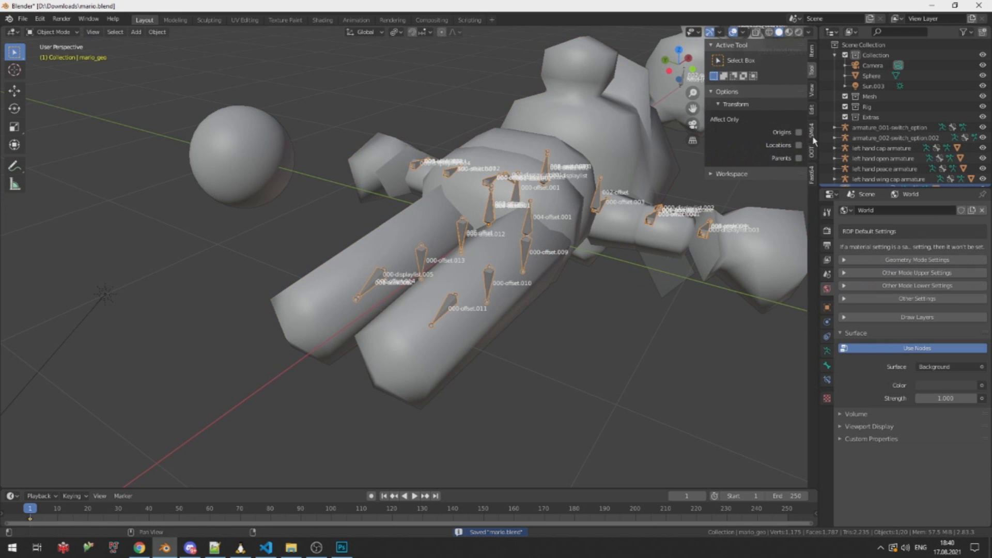
{"action": "middle_click_drag", "start_coordinate": [519, 244], "coordinate": [526, 269]}
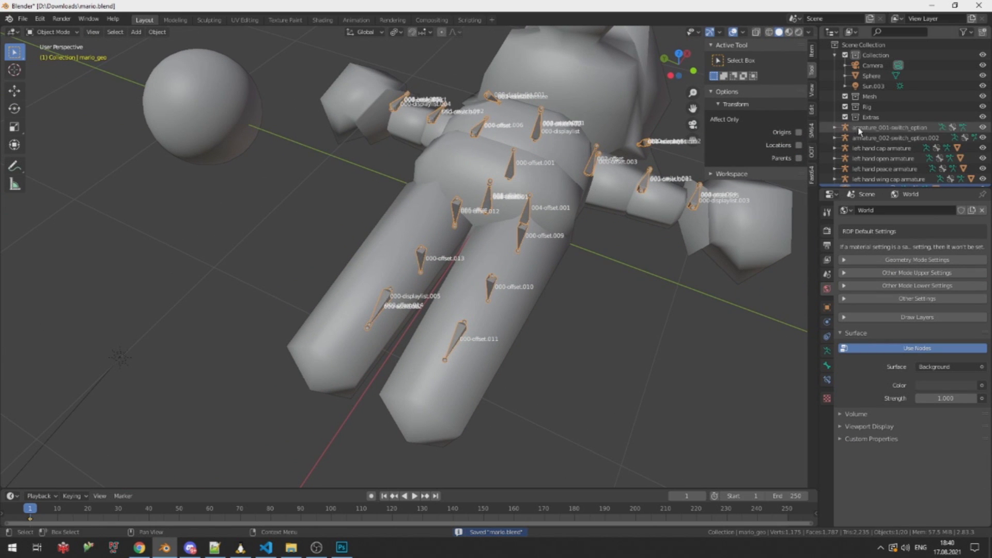
{"action": "left_click", "coordinate": [811, 130]}
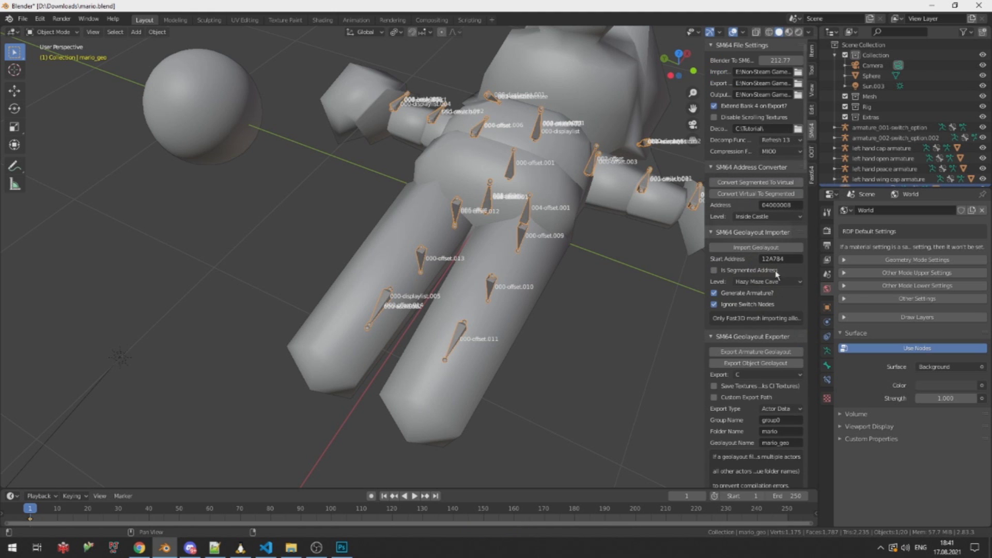
{"action": "middle_click_drag", "start_coordinate": [507, 280], "coordinate": [766, 342], "text": "shift"}
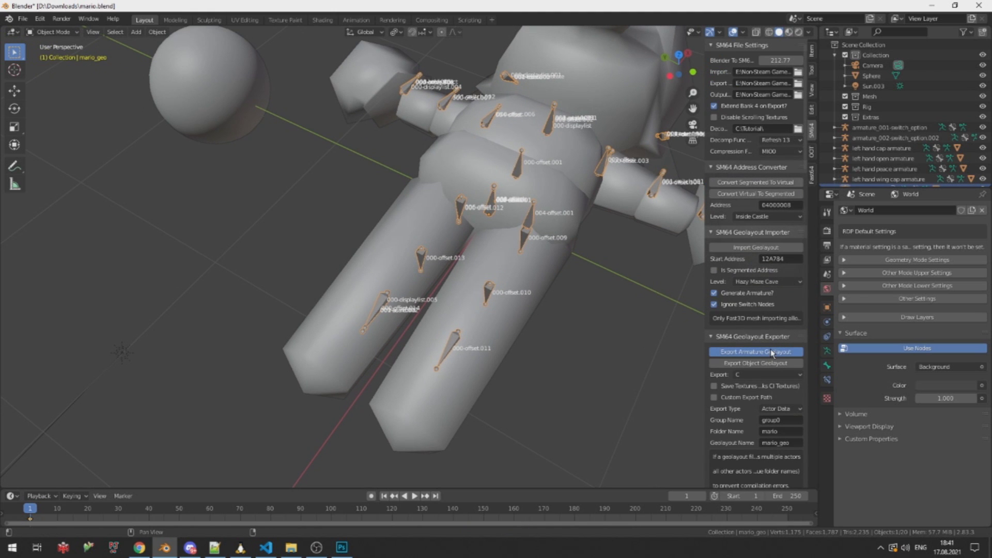
{"action": "left_click", "coordinate": [770, 352]}
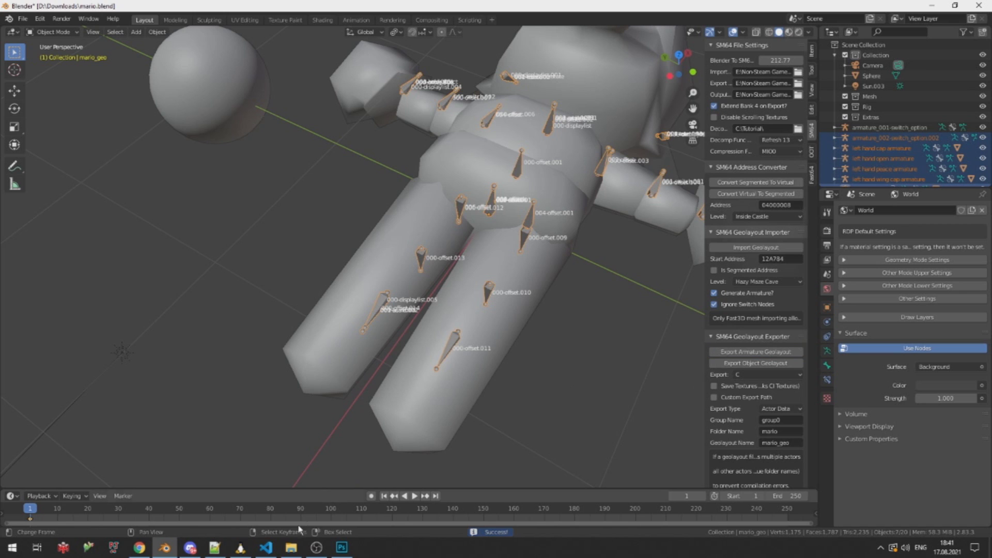
Switch to the terminal and rebuild the ROM with the reweighted legs
{"action": "left_click", "coordinate": [240, 547]}
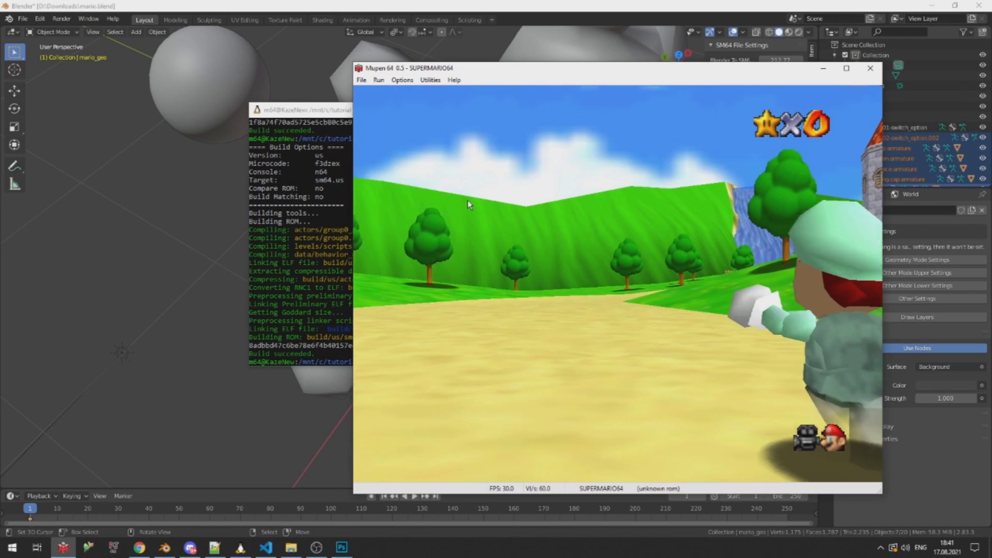